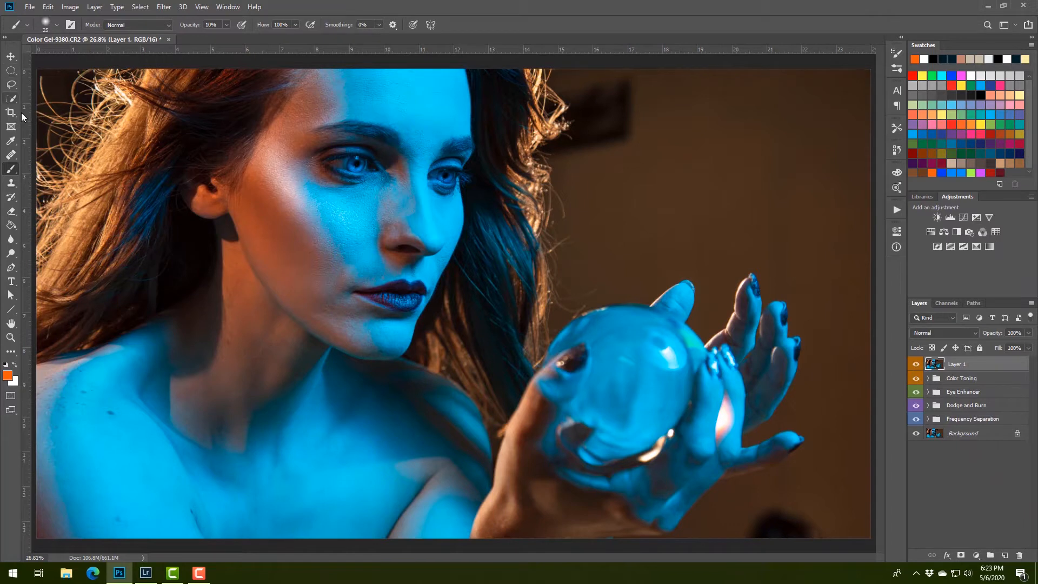
Quick-select the woman's face, hair and body on Layer 1 with a 250-pixel selection brush.
click(11, 98)
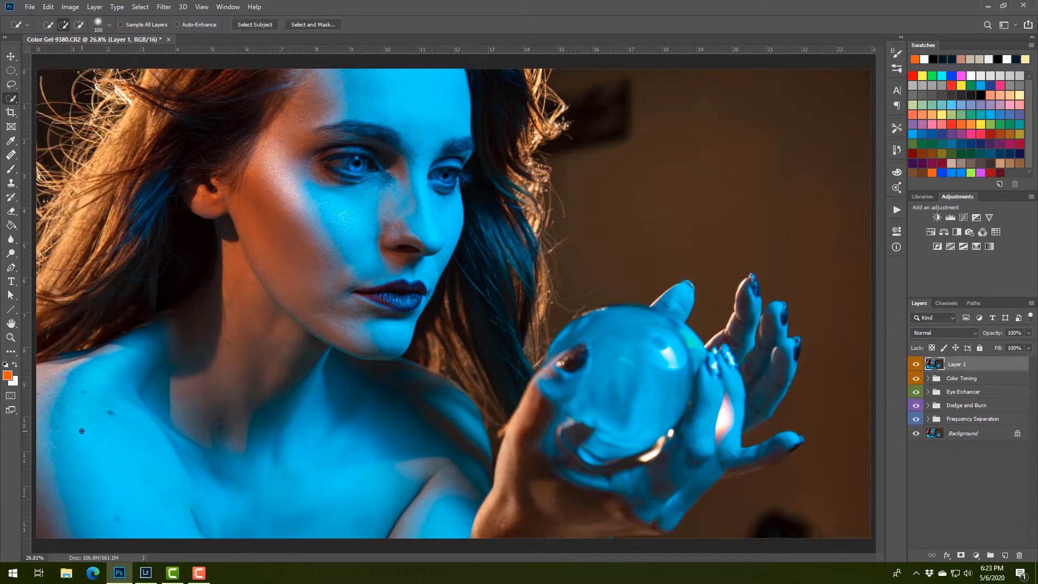
key(bracketright)
key(bracketright)
key(bracketright)
key(bracketright)
key(bracketright)
key(ctrl+minus)
key(ctrl+minus)
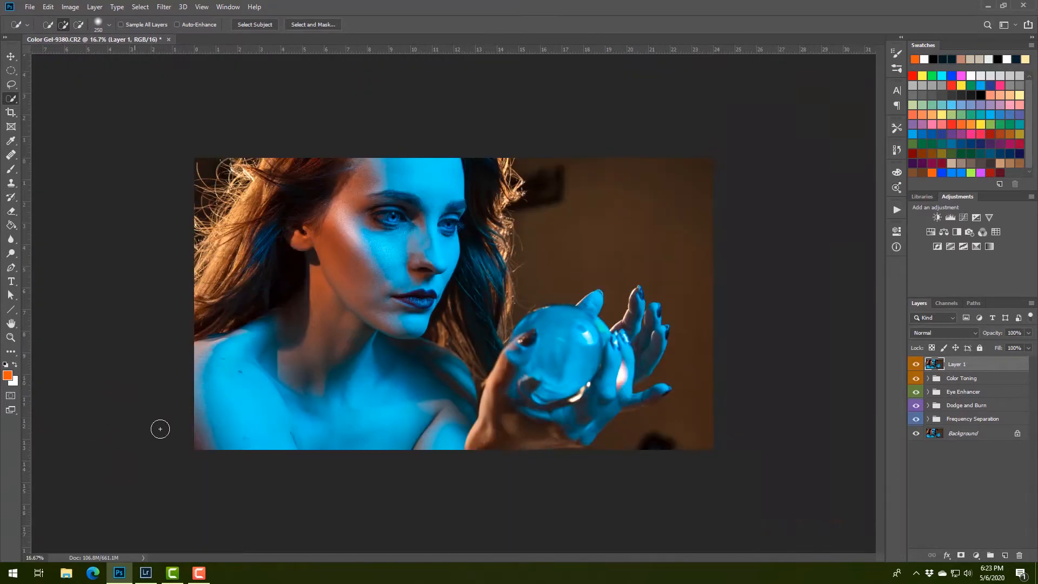
mouse_move(160, 428)
mouse_down()
mouse_move(237, 441)
mouse_move(247, 224)
mouse_move(319, 162)
mouse_move(452, 244)
mouse_move(449, 232)
mouse_up()
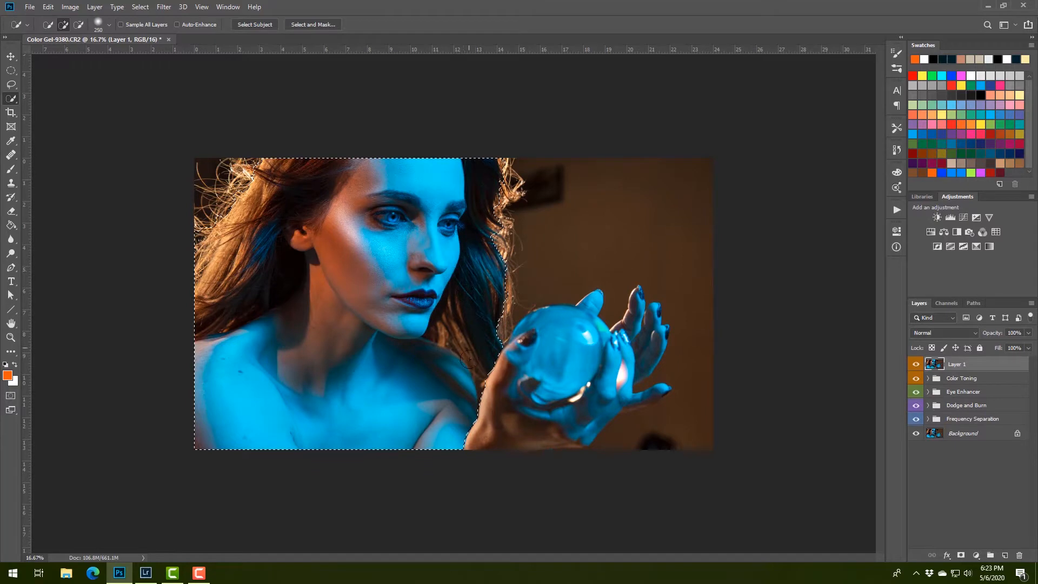
Extend the selection over the crystal ball and both hands, using a 100-pixel brush around the fingers and excluding the background beneath them.
mouse_move(468, 359)
mouse_down()
mouse_move(518, 356)
mouse_move(552, 331)
mouse_move(580, 334)
mouse_move(607, 358)
mouse_move(626, 354)
mouse_move(640, 327)
mouse_up()
key(bracketleft)
key(bracketleft)
key(bracketleft)
key(bracketleft)
key(bracketleft)
drag(663, 393, 623, 405)
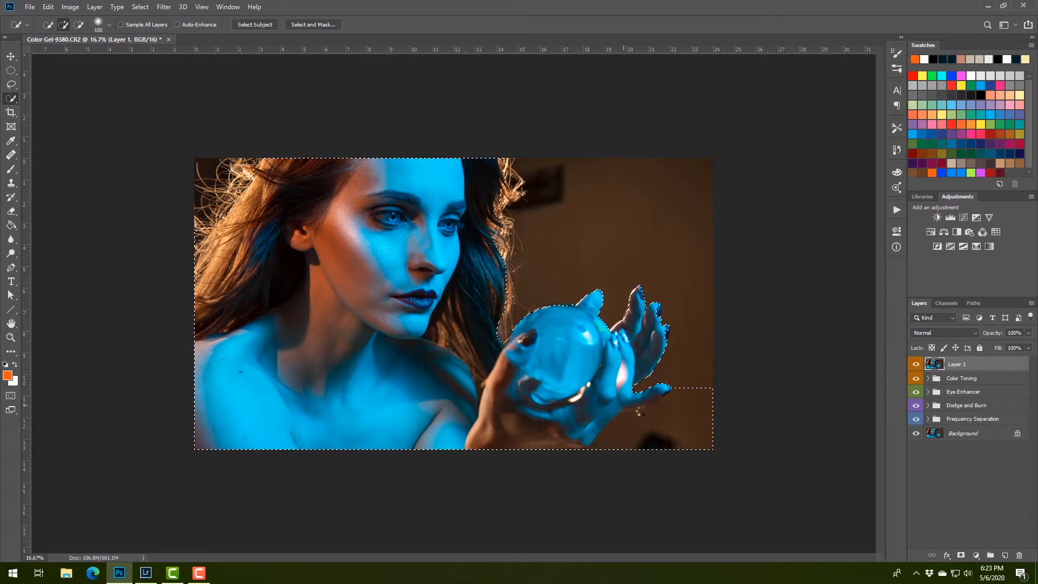
mouse_move(614, 446)
mouse_down()
mouse_move(624, 428)
mouse_move(674, 402)
mouse_up()
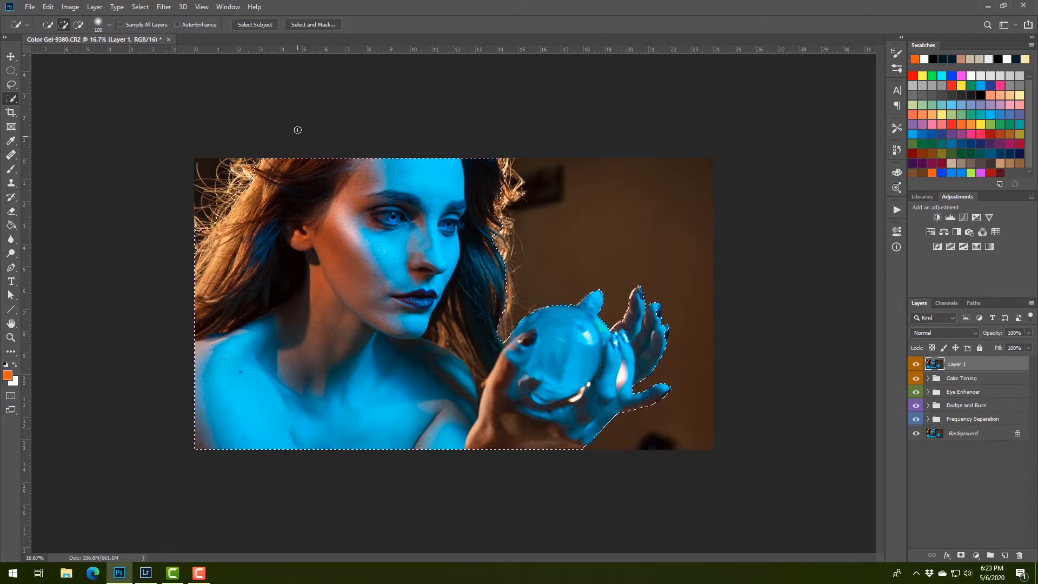
Refine the selection's hair edges on both sides with the Refine Edge Brush in Select and Mask, outputting to a new layer with layer mask.
click(315, 24)
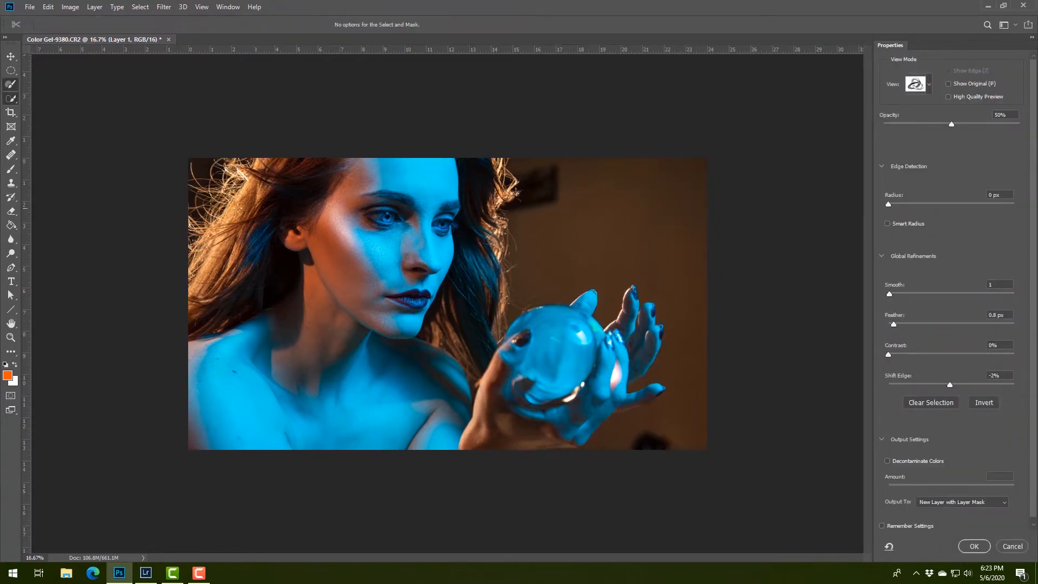
click(9, 71)
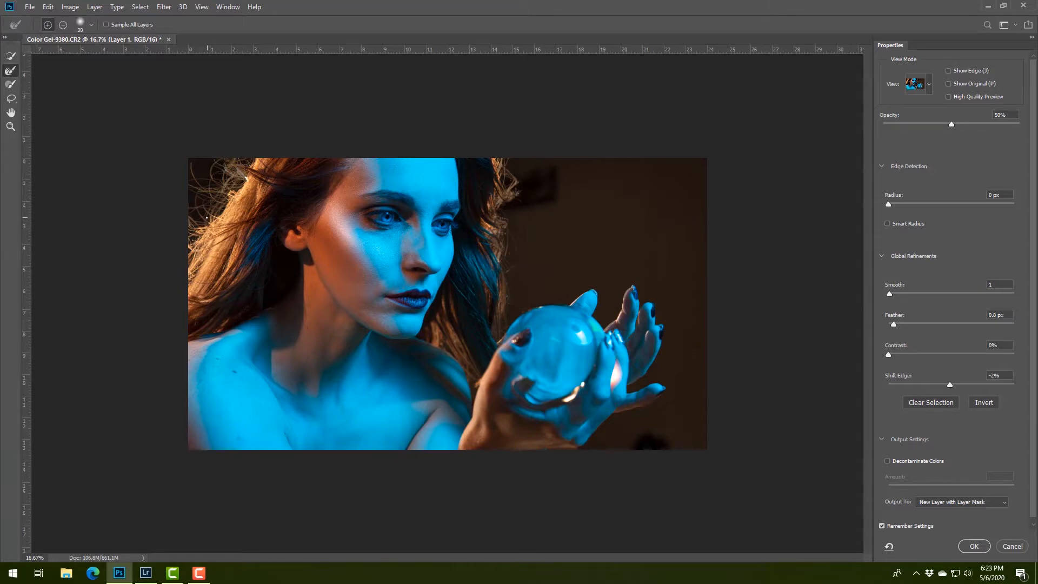
mouse_move(205, 228)
mouse_down()
mouse_move(196, 243)
mouse_move(241, 176)
mouse_up()
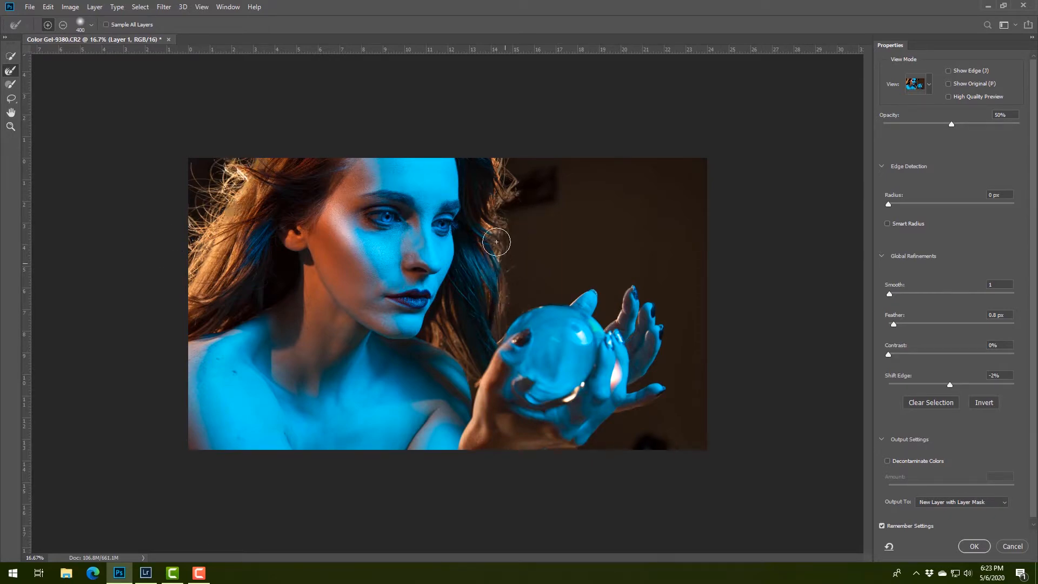
drag(496, 242, 509, 158)
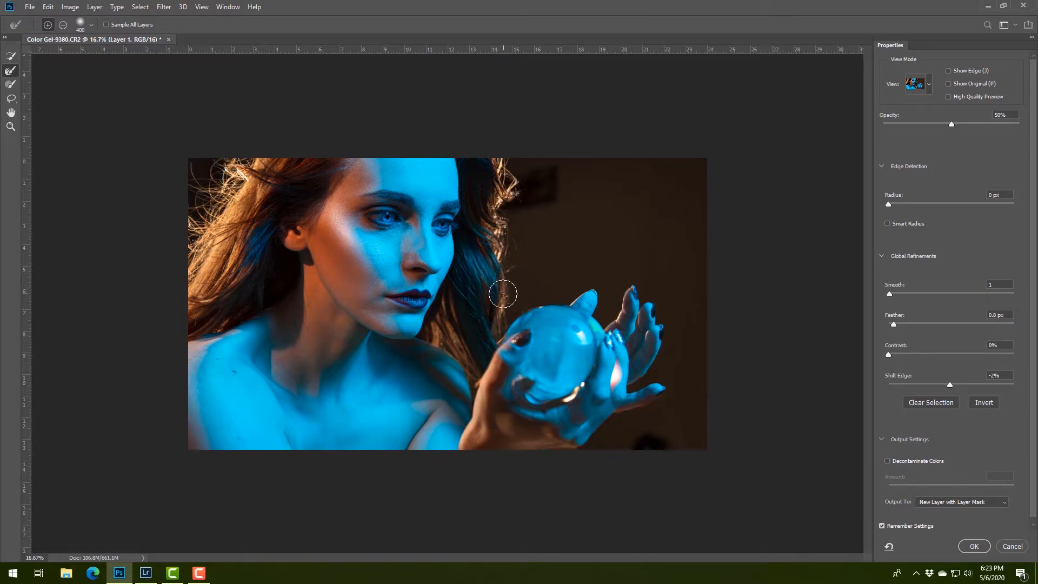
drag(514, 328, 514, 337)
click(975, 548)
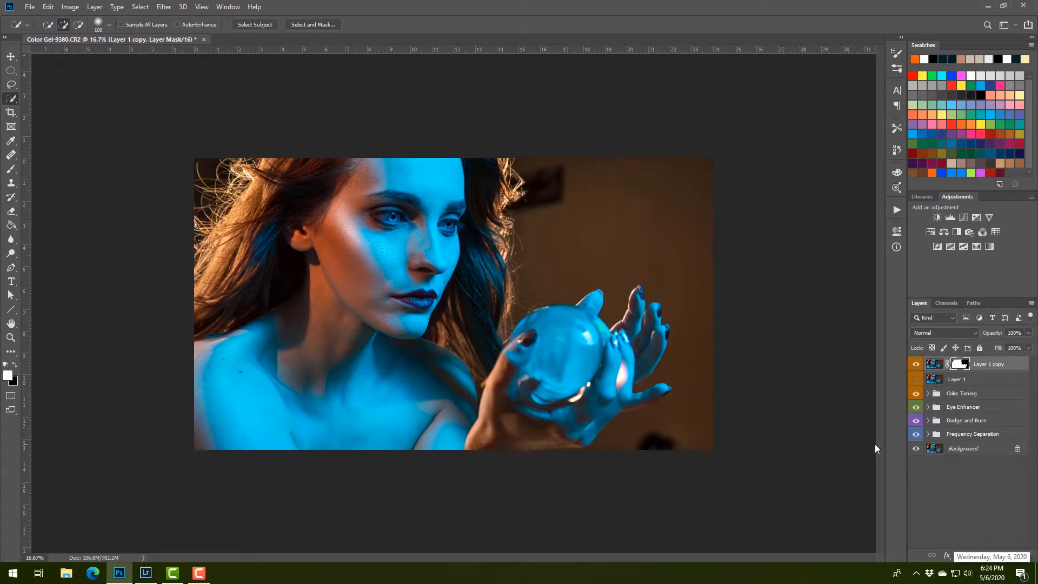
Hide the Eye Enhancer, Dodge and Burn and Frequency Separation groups and the Background layer.
click(200, 574)
click(981, 528)
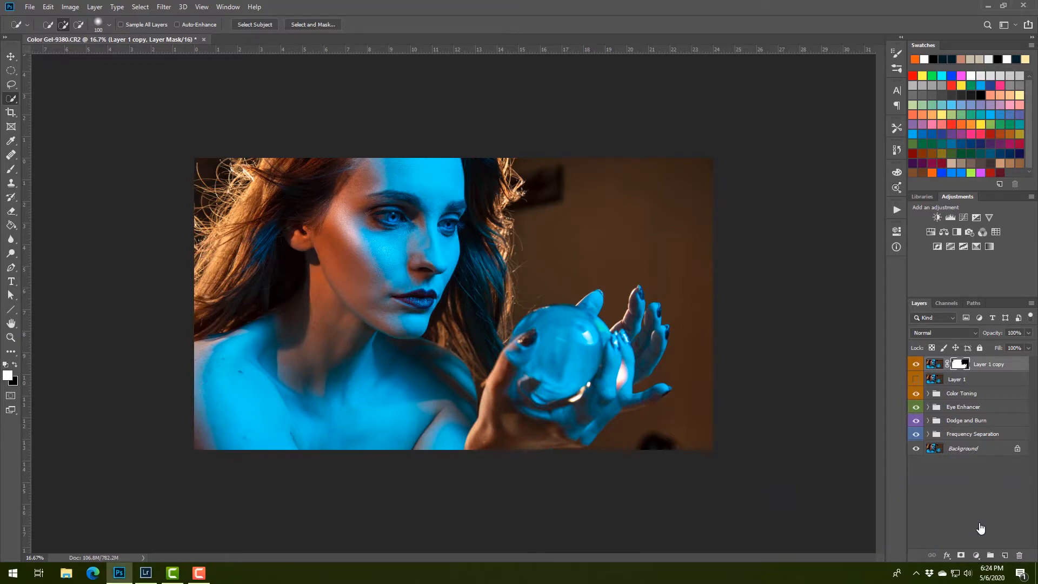
drag(916, 407, 912, 459)
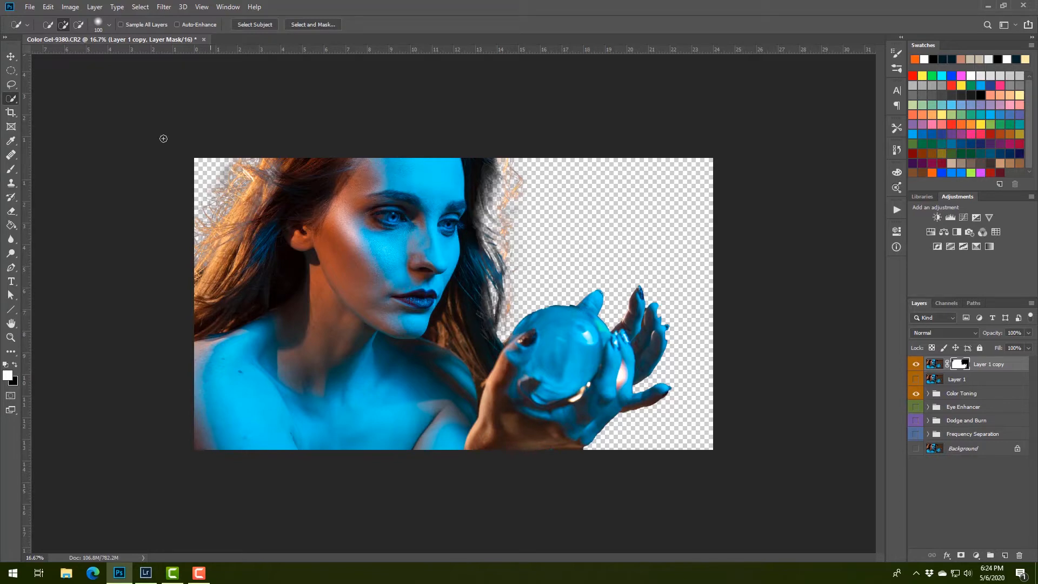
Create a new document from the HDV/HDTV 720p film and video preset, 1280 x 720 px at 72 ppi.
click(30, 7)
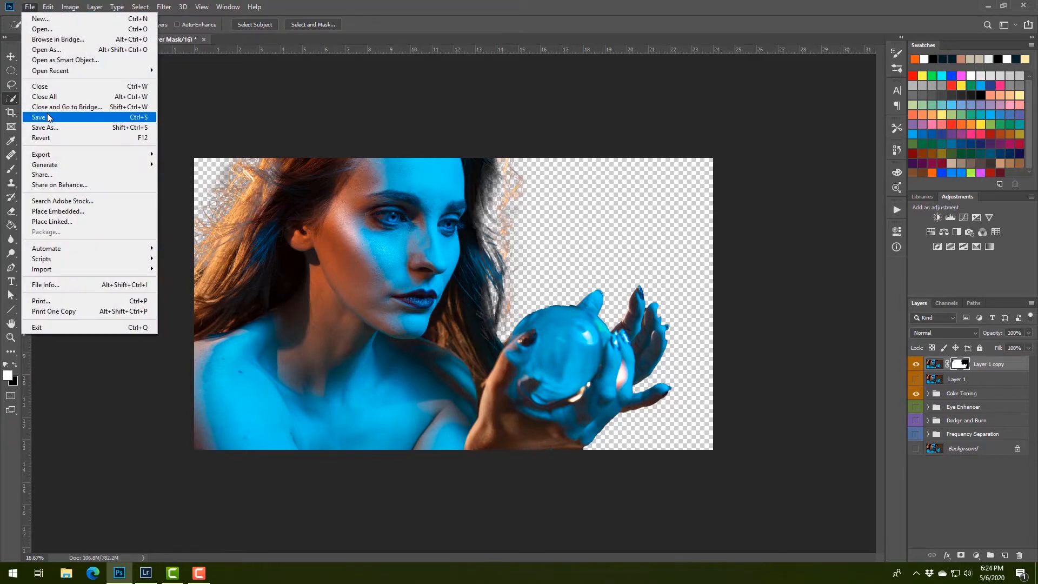
click(40, 19)
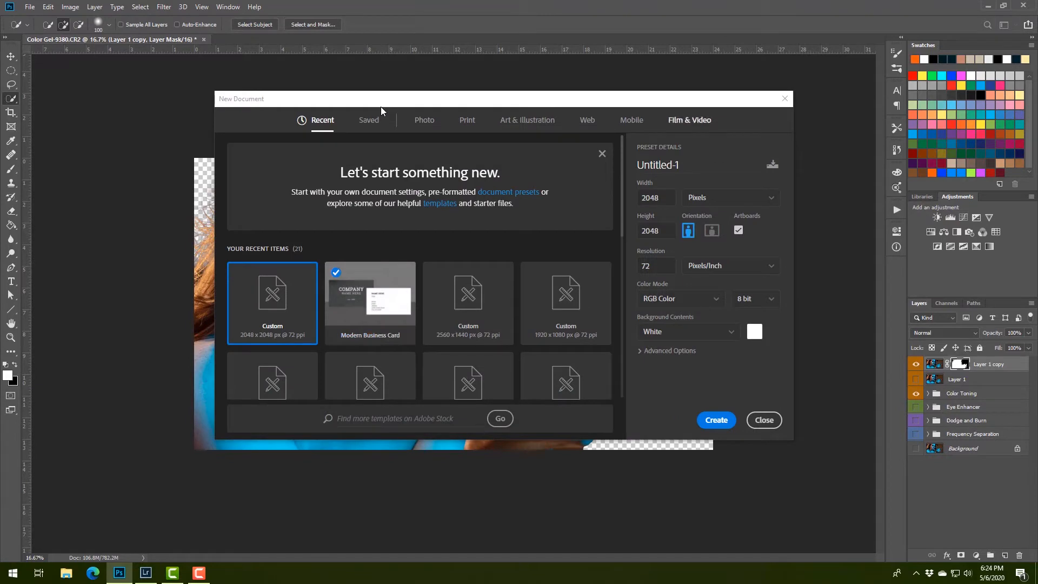
click(689, 120)
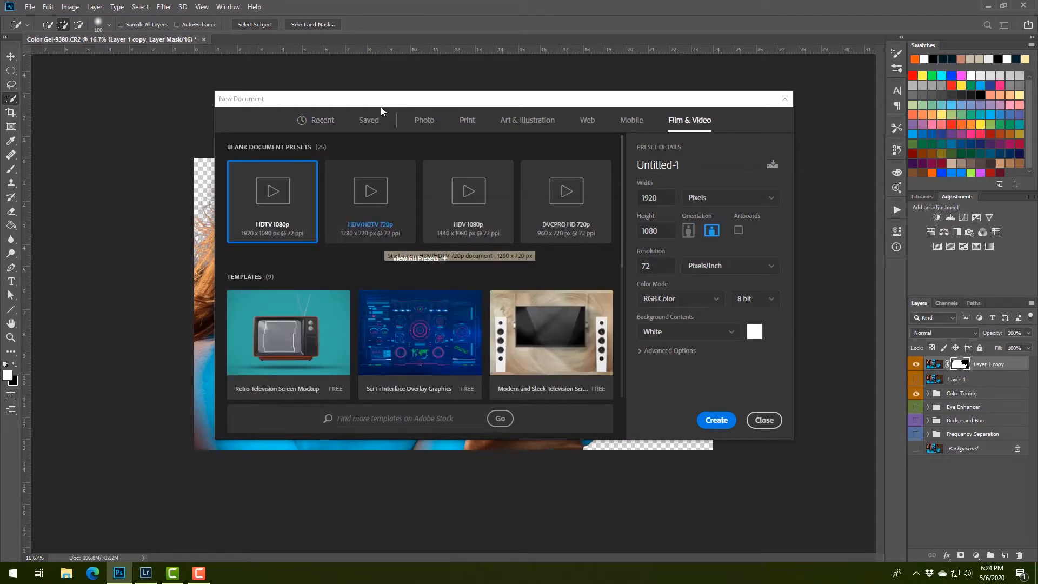
click(370, 200)
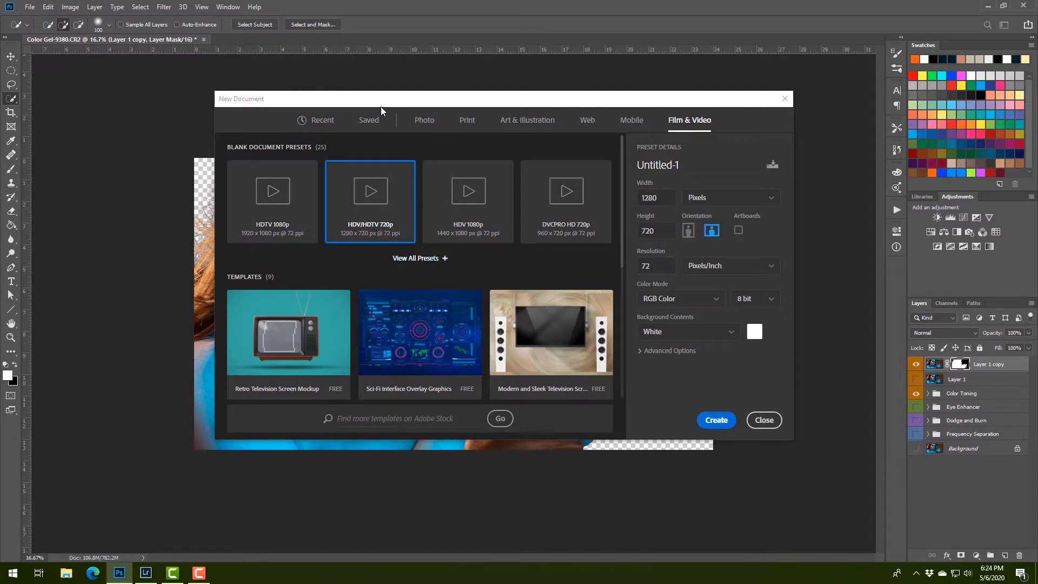
click(716, 420)
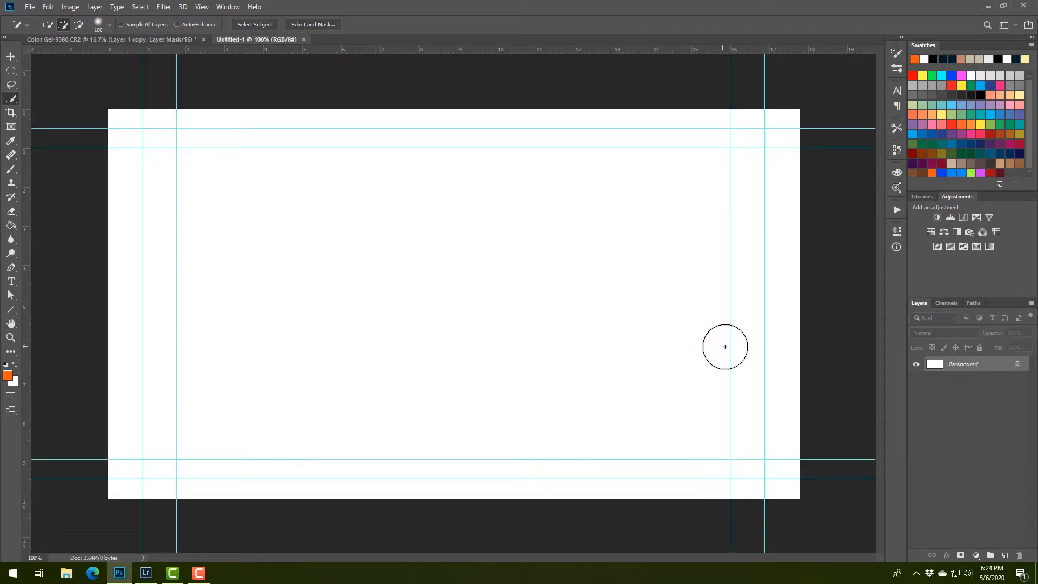
Float the portrait document's window, copy its masked Layer 1 copy into the new Untitled-1 document, and dock the window again.
click(121, 37)
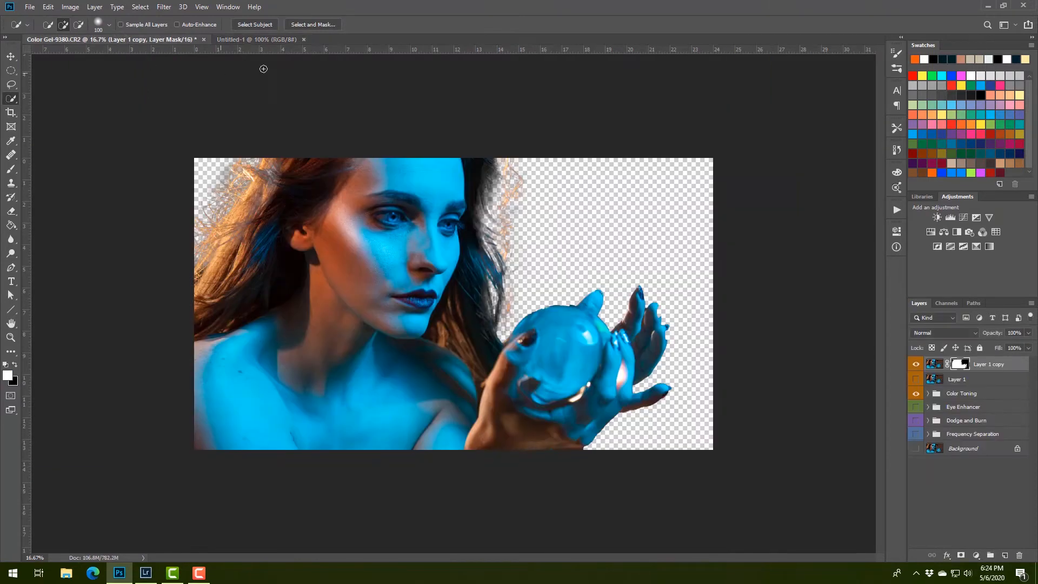
drag(134, 41, 132, 103)
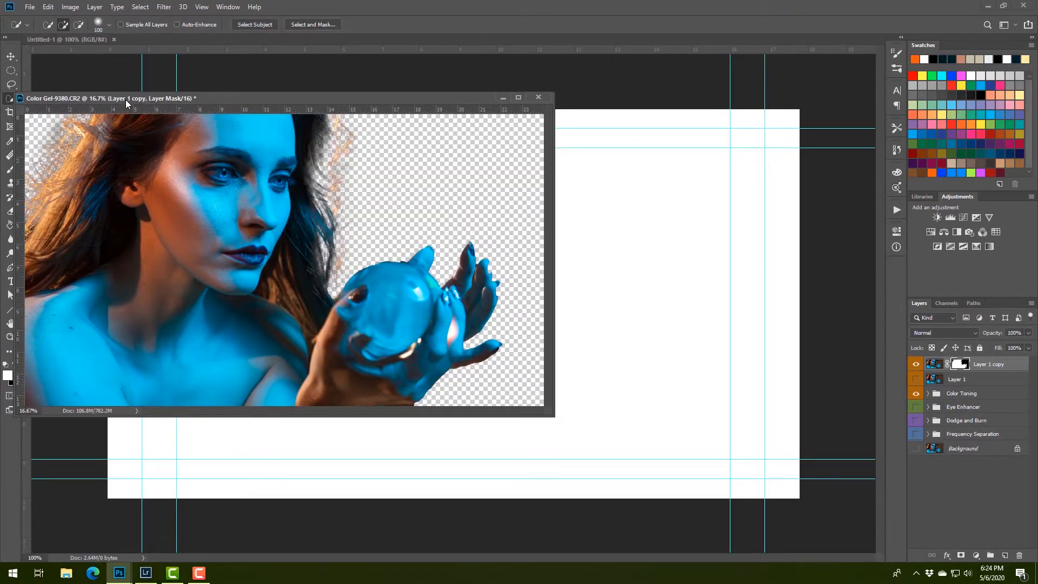
click(986, 368)
click(10, 56)
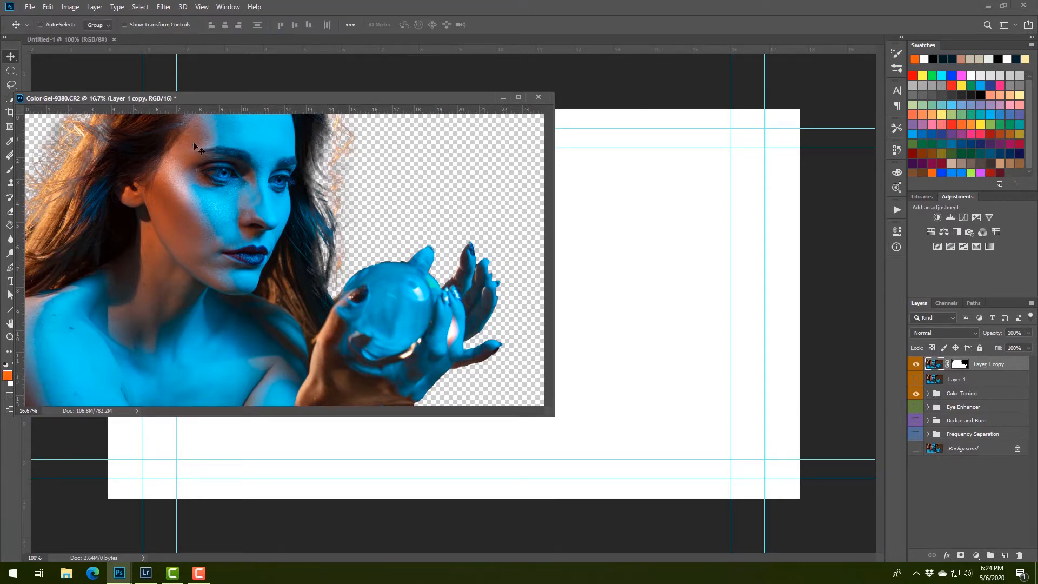
drag(253, 273, 608, 327)
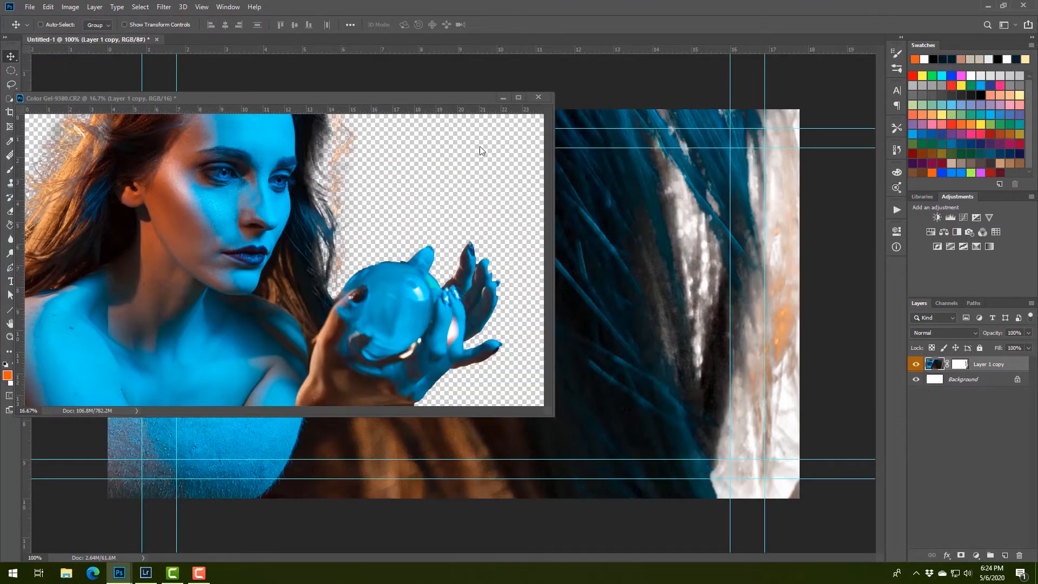
drag(458, 103, 520, 34)
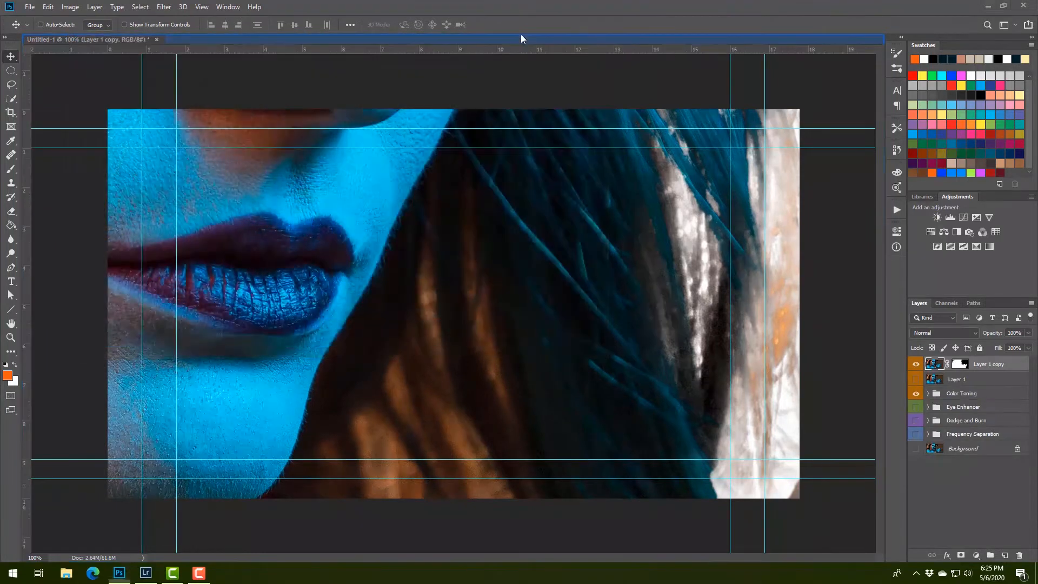
Scale the copied portrait layer in Untitled-1 about its centre to 22.49% to fit the canvas.
click(143, 41)
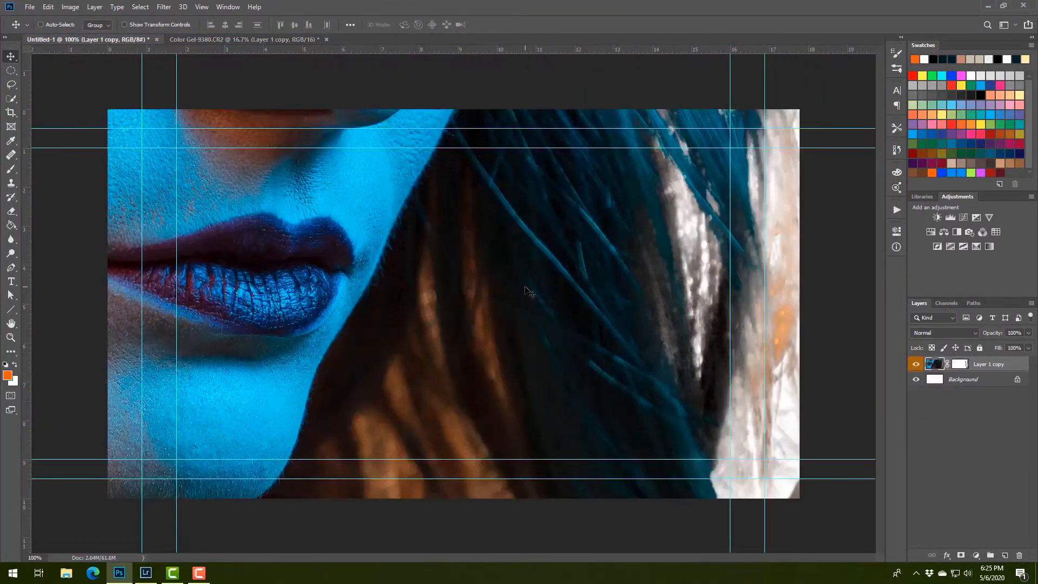
key(ctrl+minus)
key(ctrl+minus)
key(ctrl+minus)
key(ctrl+minus)
key(ctrl+minus)
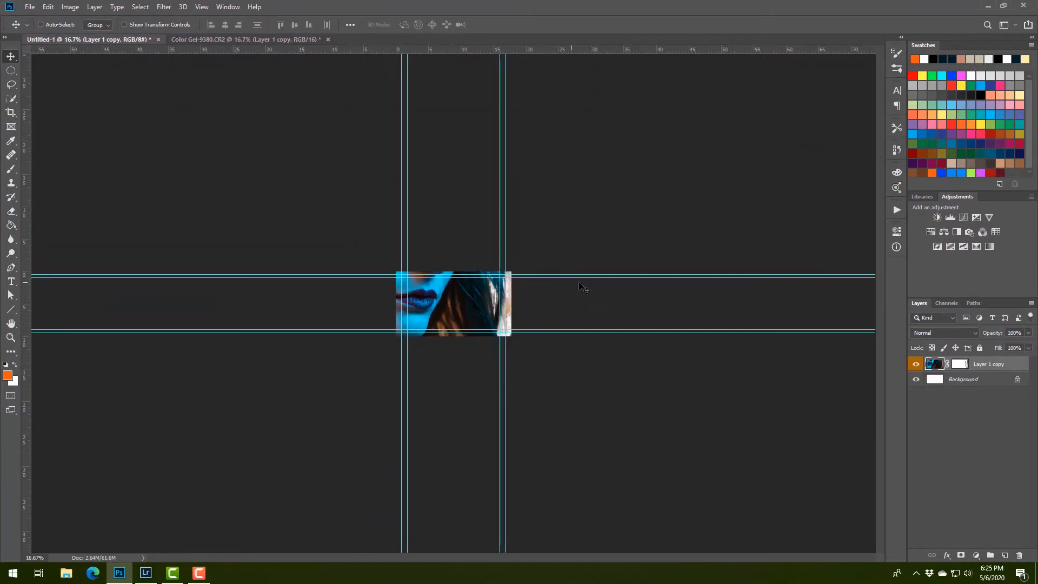
key(ctrl+t)
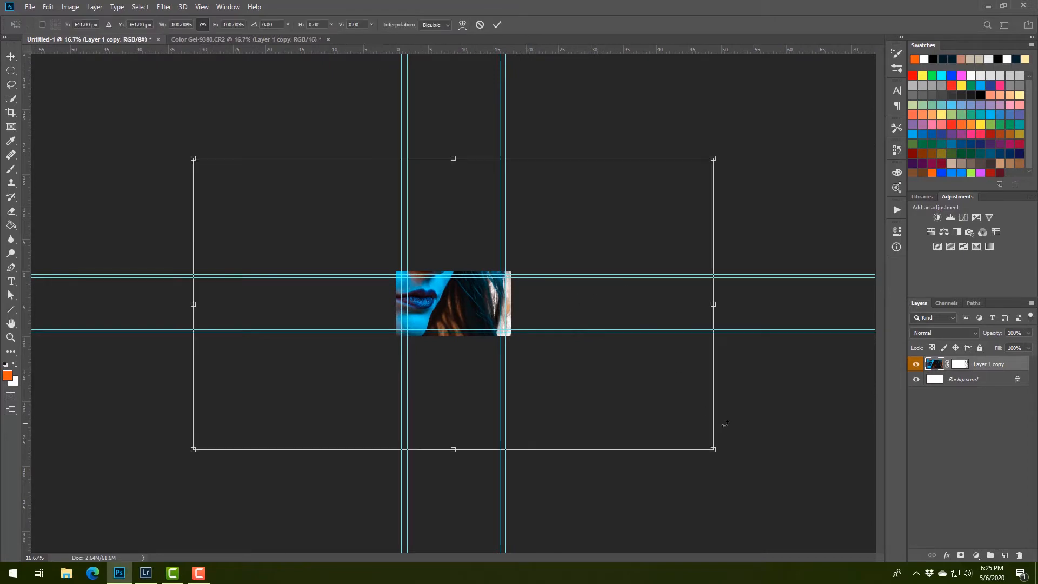
key(alt)
drag(702, 434, 530, 311)
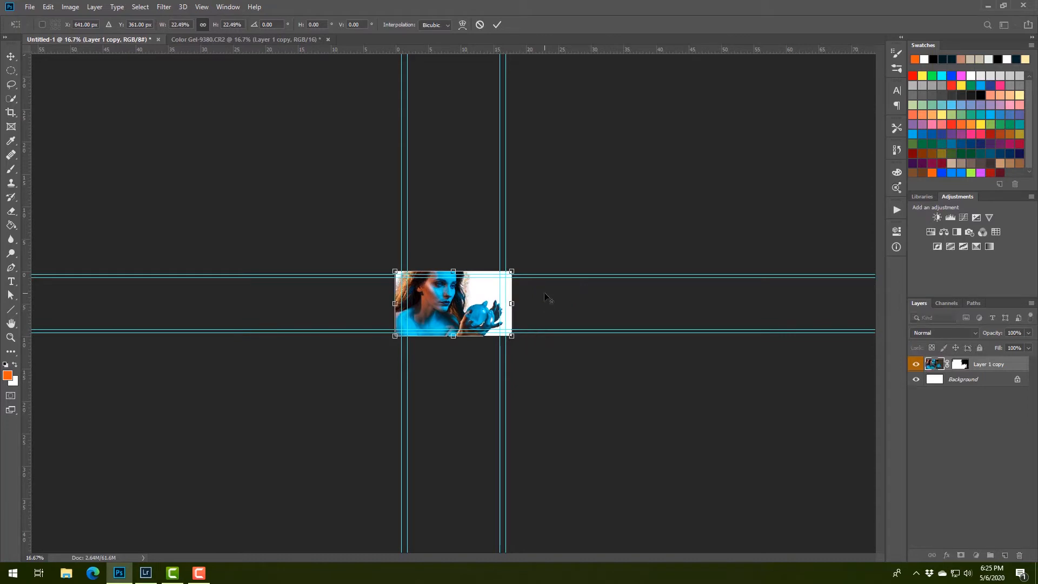
key(Return)
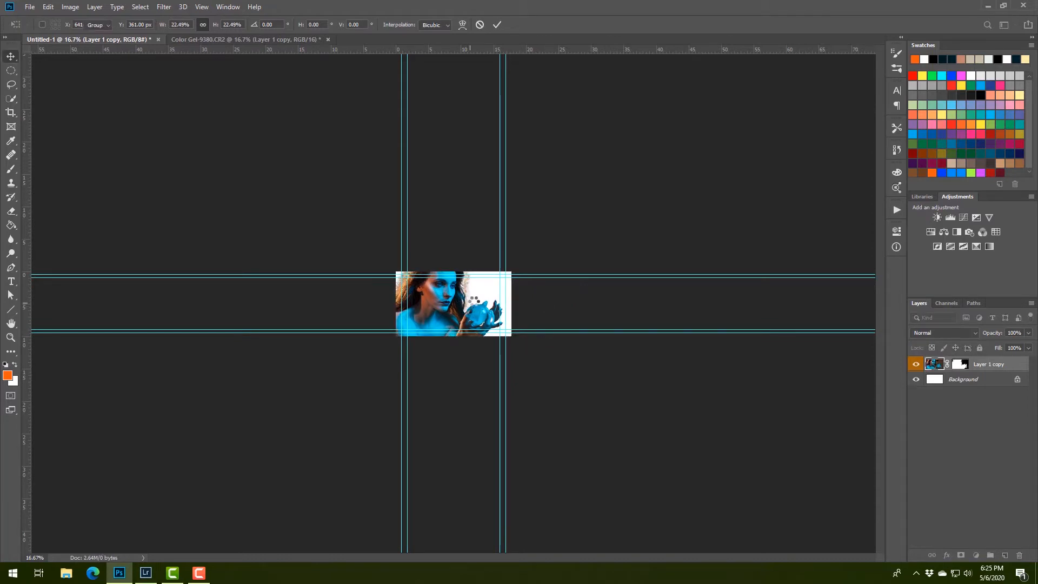
key(ctrl+0)
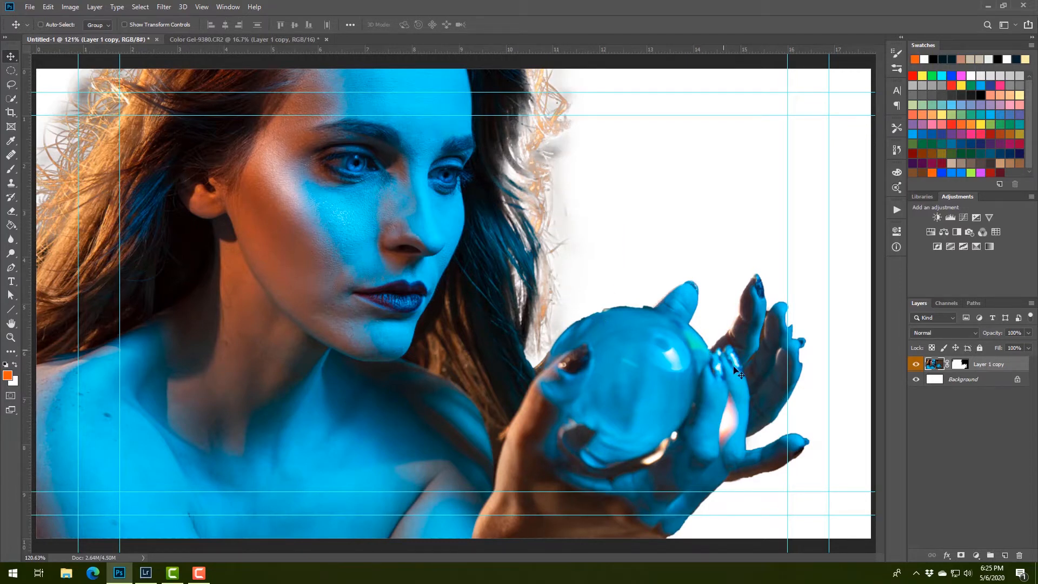
Display the Layer 1 copy layer mask by itself on the canvas.
click(961, 365)
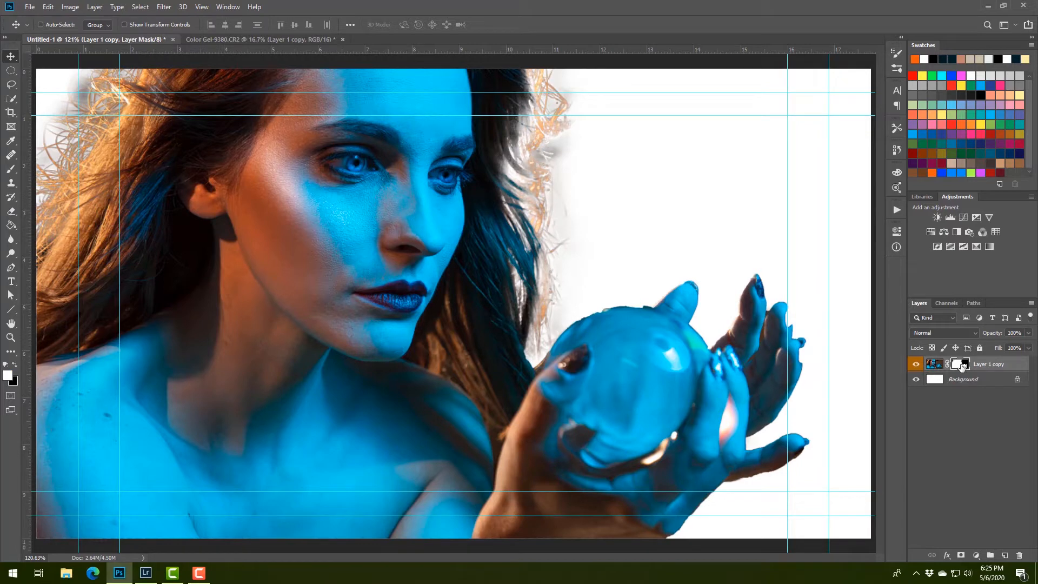
key(alt)
alt+click(961, 367)
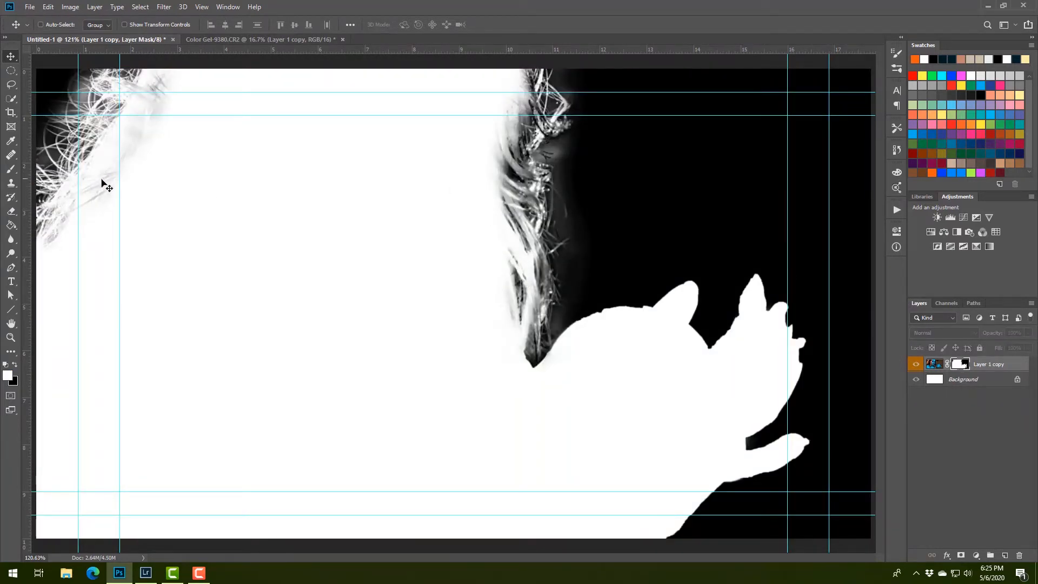
Burn the grey haze around the hair on both sides of the layer mask, using the Shadows range at 40% exposure.
click(12, 240)
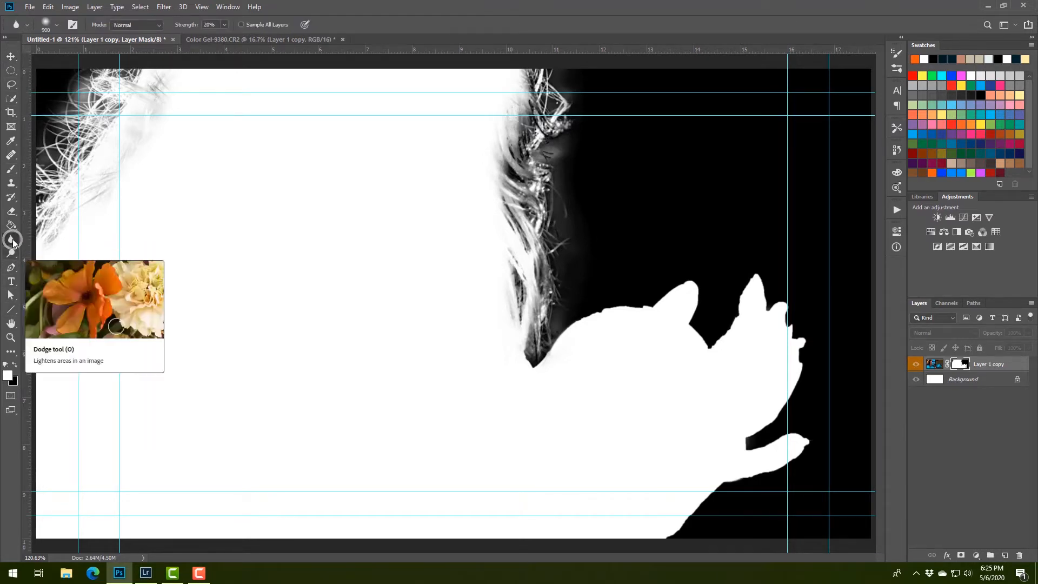
click(12, 253)
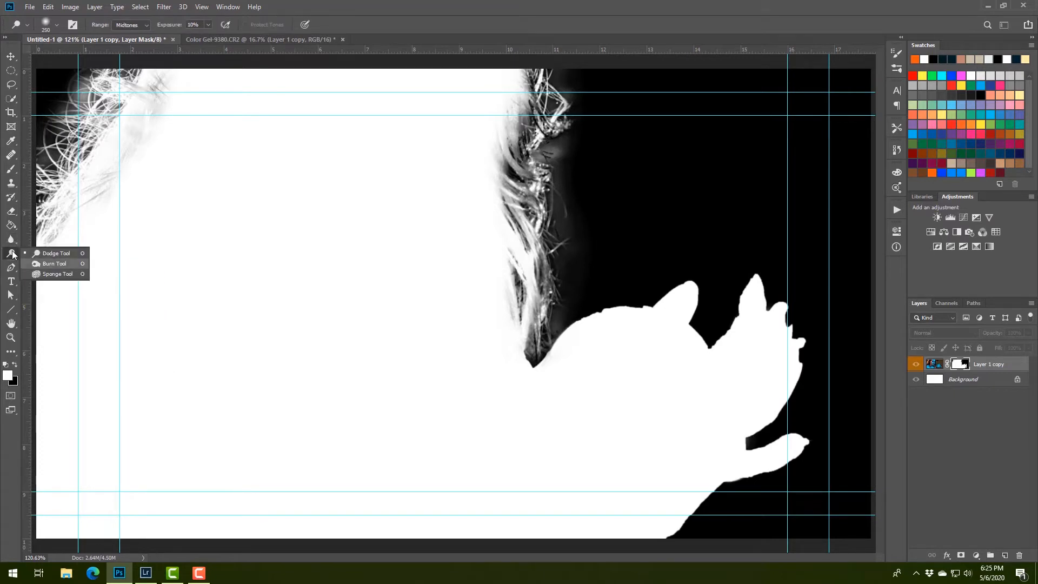
click(45, 265)
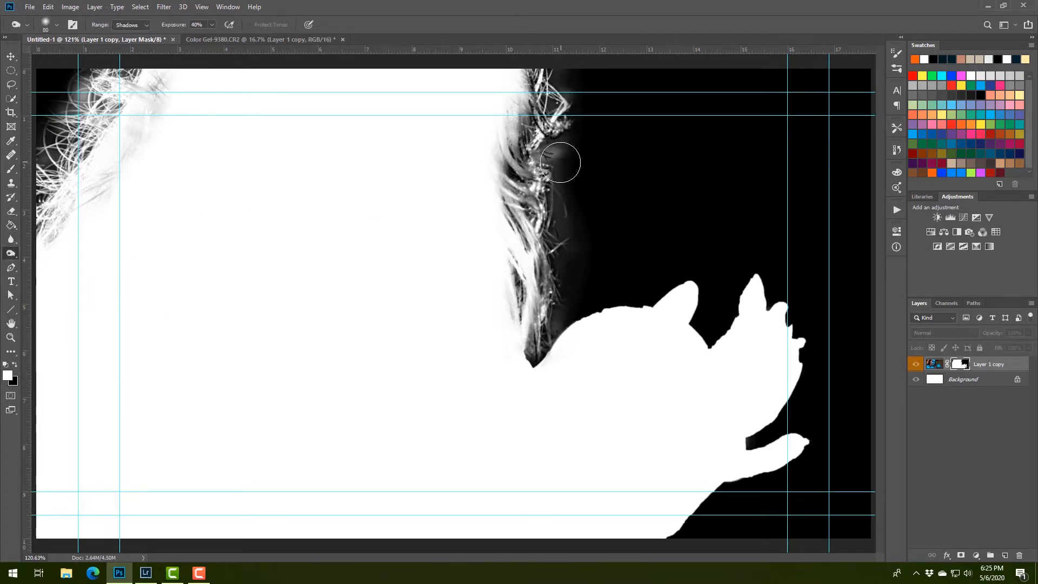
mouse_move(562, 164)
mouse_down()
mouse_move(570, 162)
mouse_move(556, 153)
mouse_move(541, 159)
mouse_move(556, 192)
mouse_move(547, 335)
mouse_move(557, 227)
mouse_move(546, 173)
mouse_move(573, 111)
mouse_move(562, 105)
mouse_up()
mouse_move(59, 93)
mouse_down()
mouse_move(79, 75)
mouse_move(75, 99)
mouse_move(90, 85)
mouse_move(93, 104)
mouse_move(114, 81)
mouse_up()
mouse_move(92, 115)
mouse_down()
mouse_move(43, 175)
mouse_move(97, 73)
mouse_move(119, 71)
mouse_up()
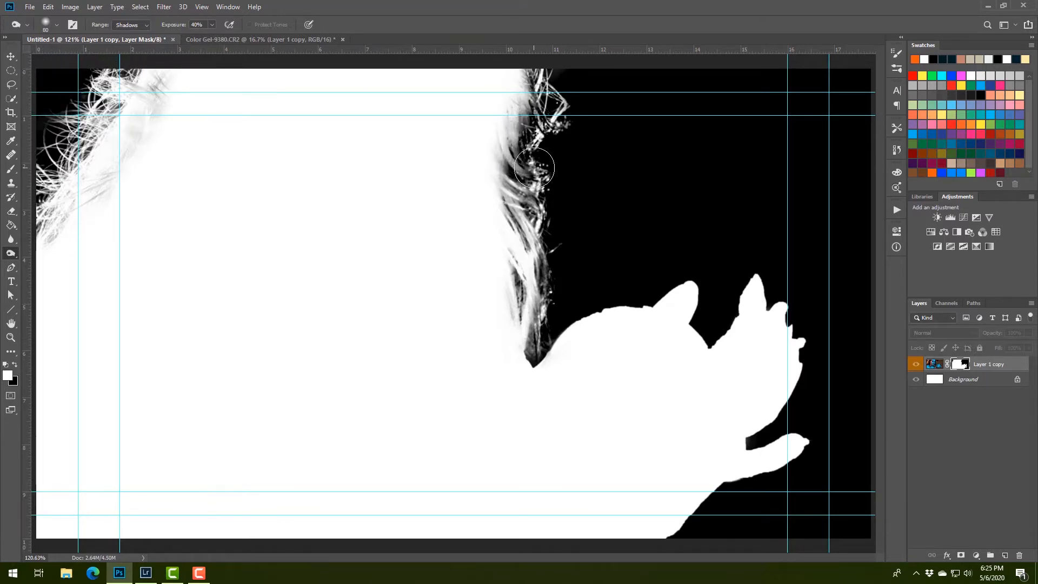
drag(533, 165, 546, 92)
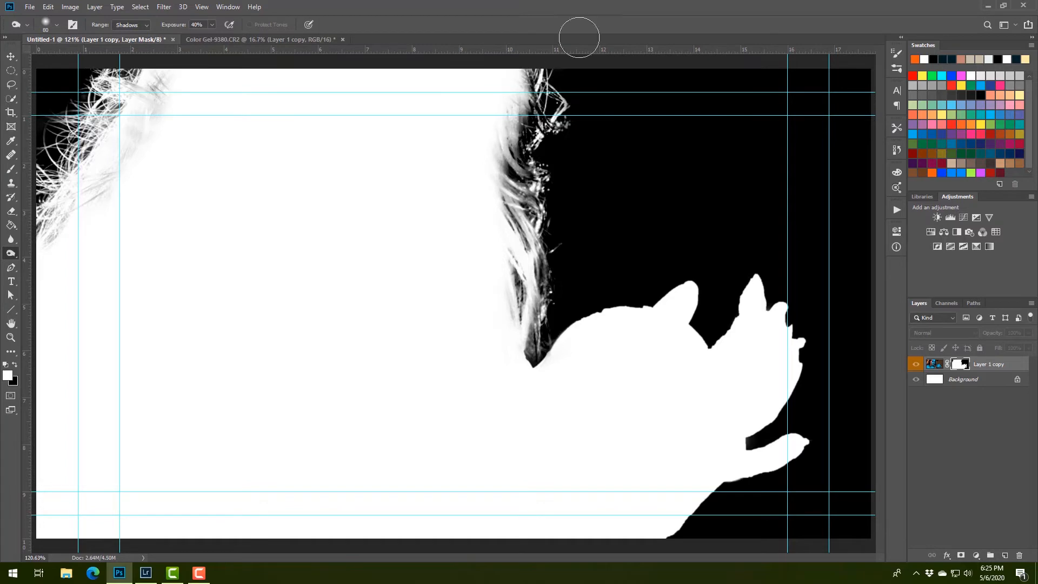
alt+click(960, 372)
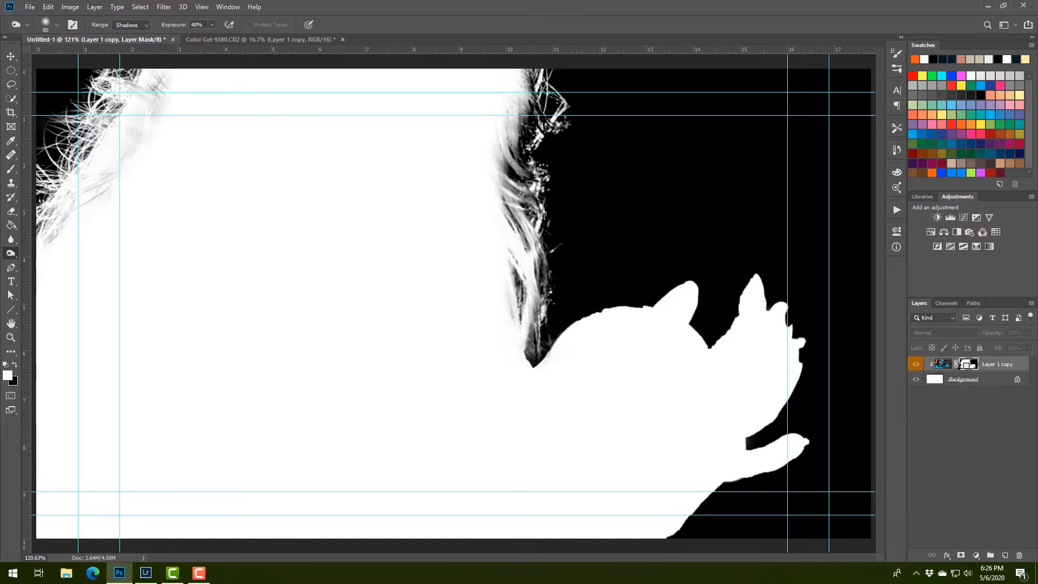
alt+click(956, 383)
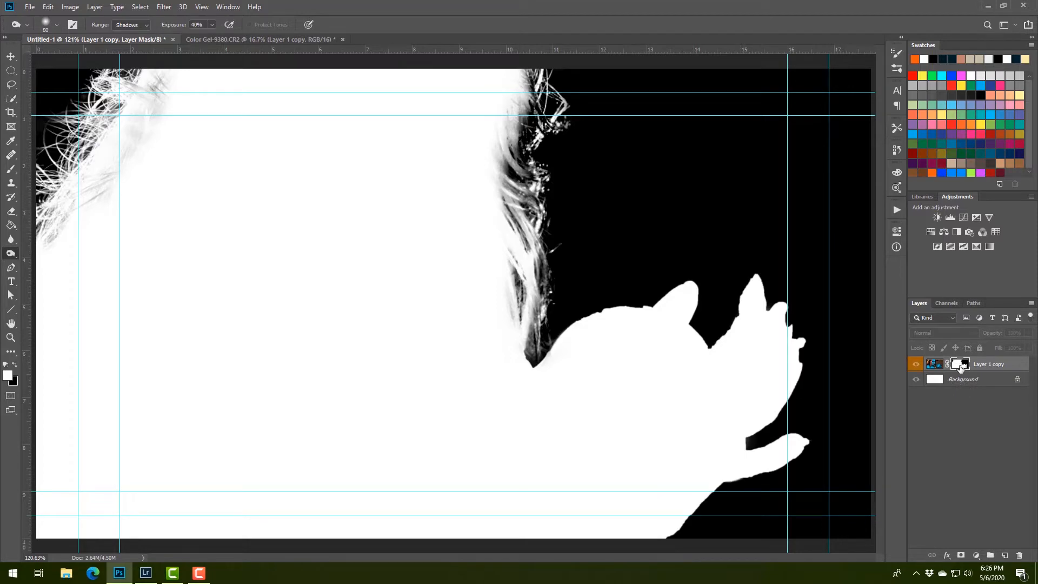
double_click(962, 366)
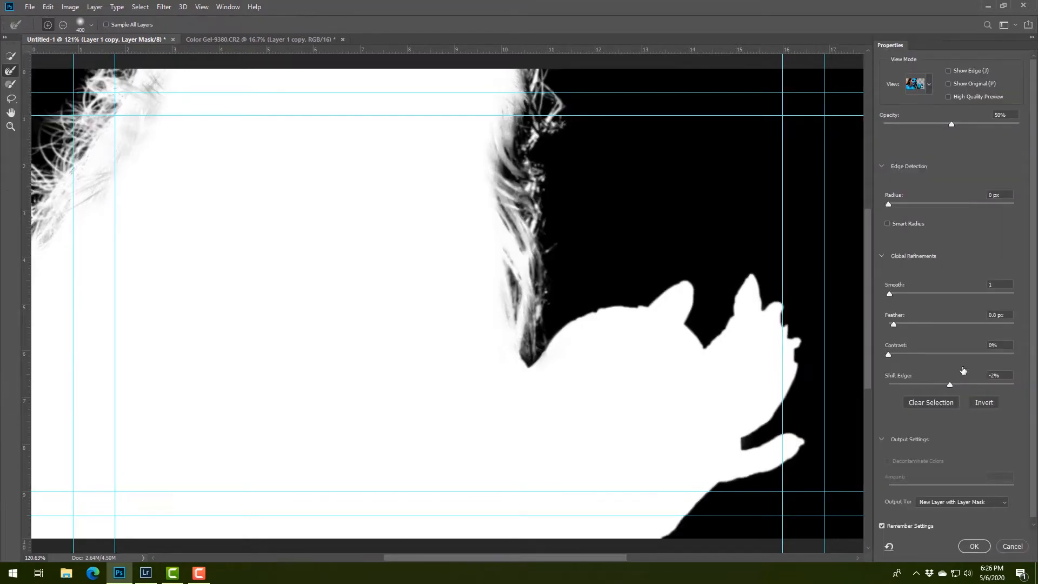
click(1011, 546)
Return from the mask view to the image and touch up the mask edge around the crystal ball and fingers with a small 100% opacity brush.
alt+click(961, 364)
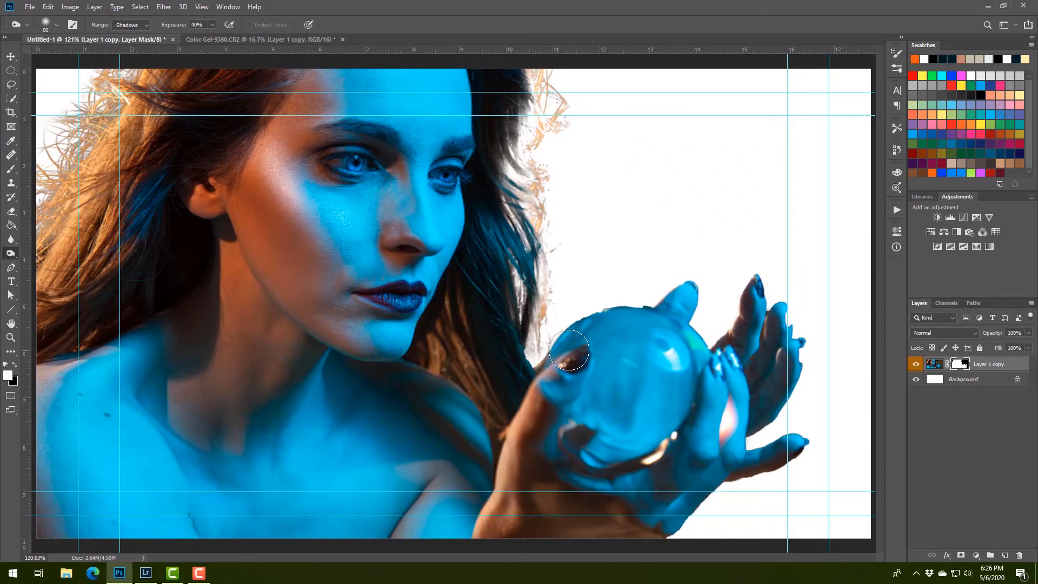
click(11, 337)
drag(613, 319, 674, 306)
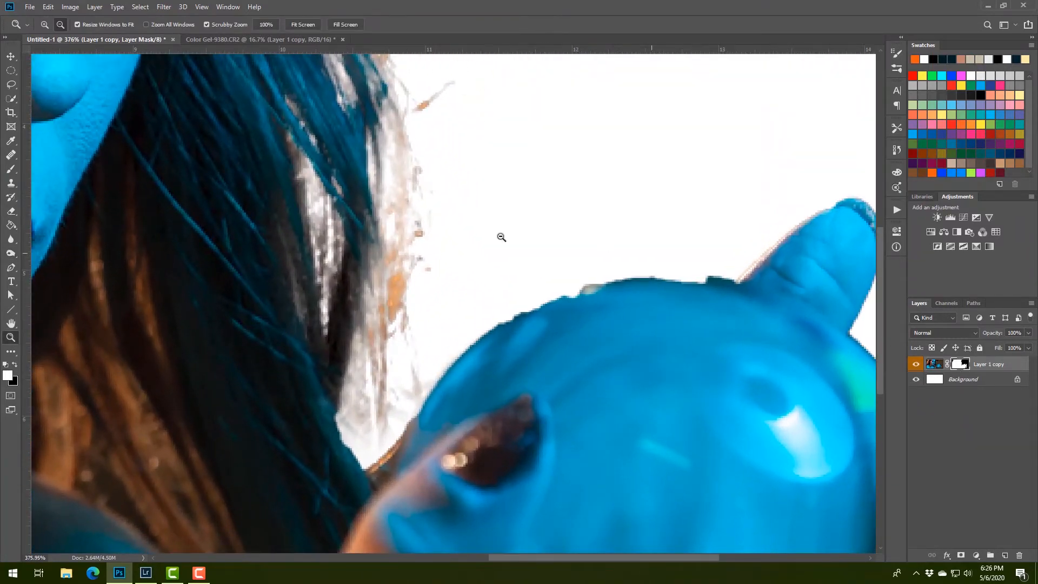
click(11, 169)
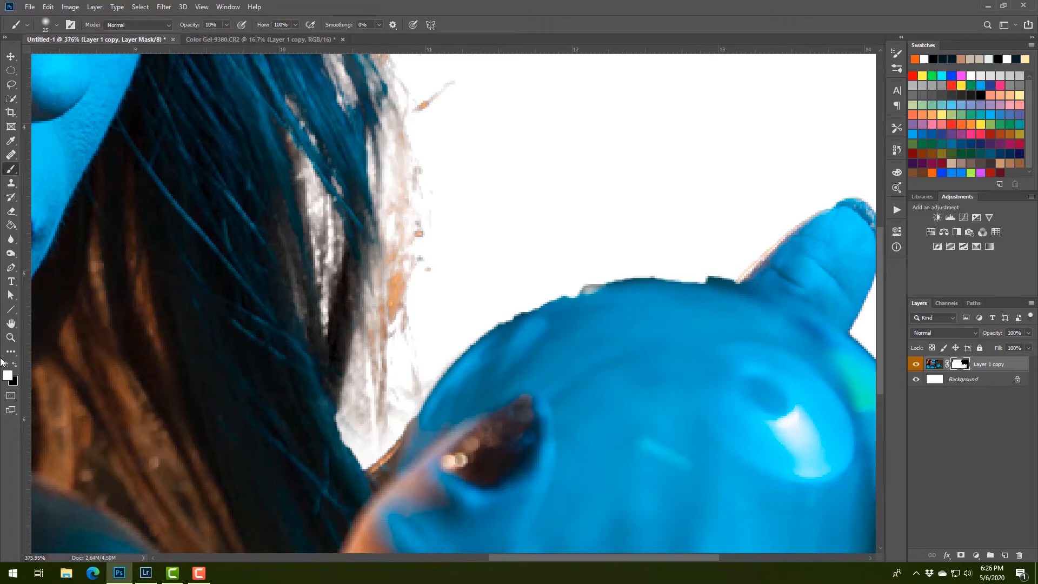
key(bracketleft)
key(bracketleft)
key(bracketleft)
key(0)
scroll(501, 332, right, 10)
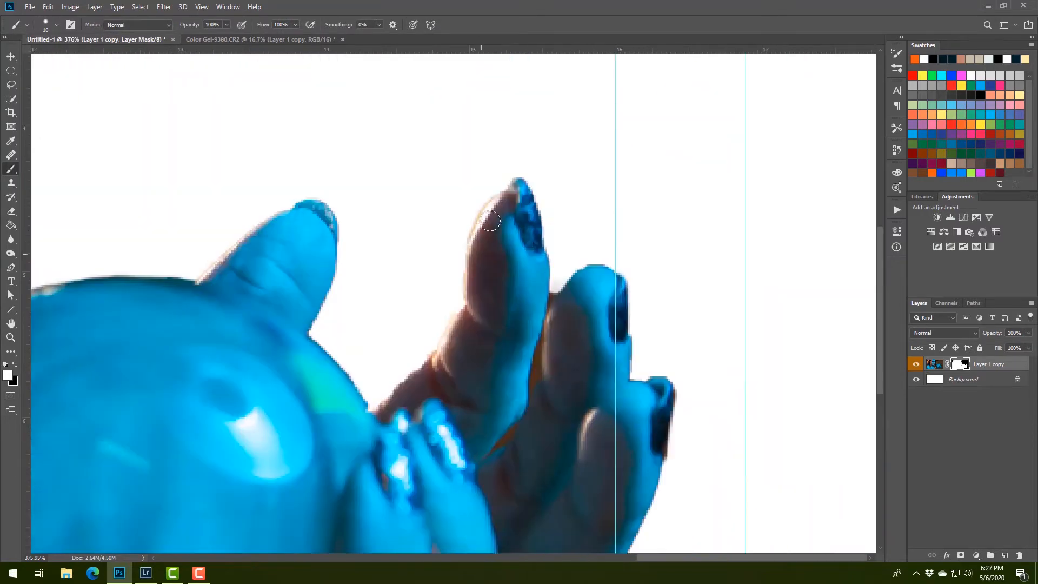
scroll(490, 221, left, 15)
Paint black on the Layer 1 copy mask at 30% opacity with a 15 px brush to soften the hair edges on both sides.
key(ctrl+1)
key(x)
key(bracketright)
key(3)
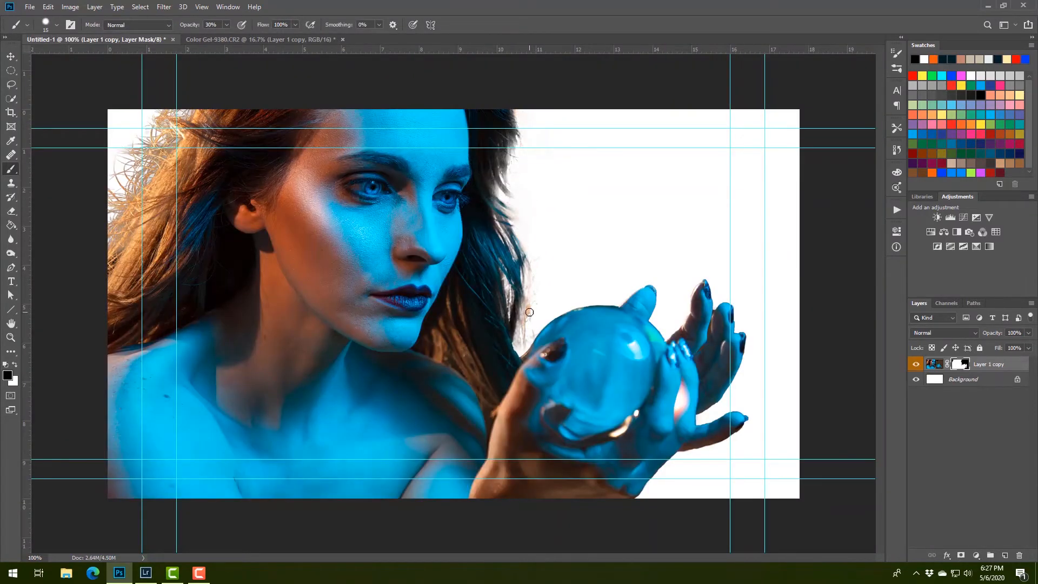
mouse_move(529, 312)
mouse_down()
mouse_move(528, 324)
mouse_move(533, 283)
mouse_move(519, 331)
mouse_move(529, 255)
mouse_move(532, 330)
mouse_move(534, 266)
mouse_up()
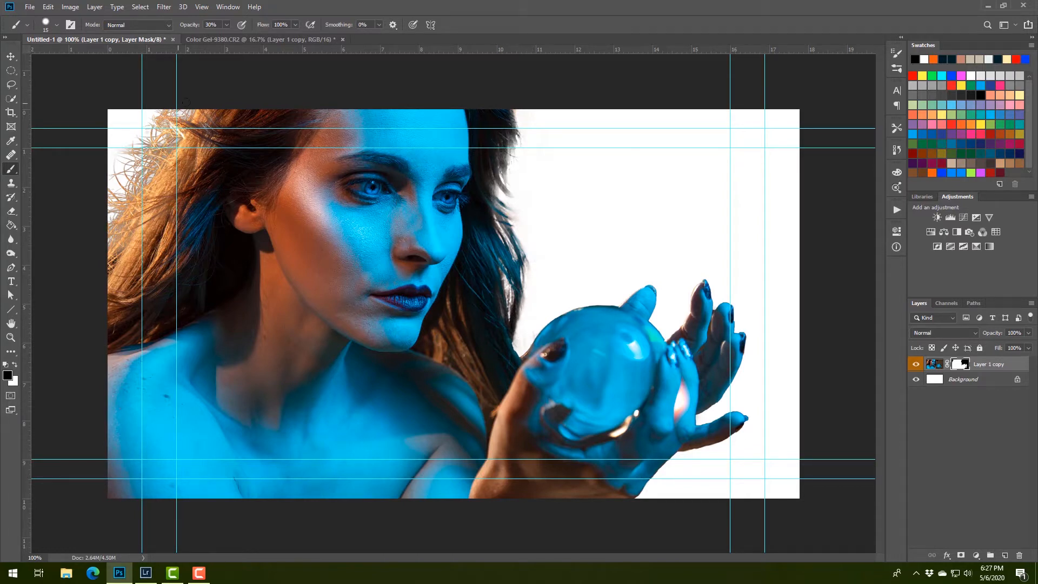
drag(121, 145, 118, 237)
Target the Layer 1 copy image instead of its mask and place the Clouds - 25736 video from the desktop portrait folder into Untitled-1.
click(935, 364)
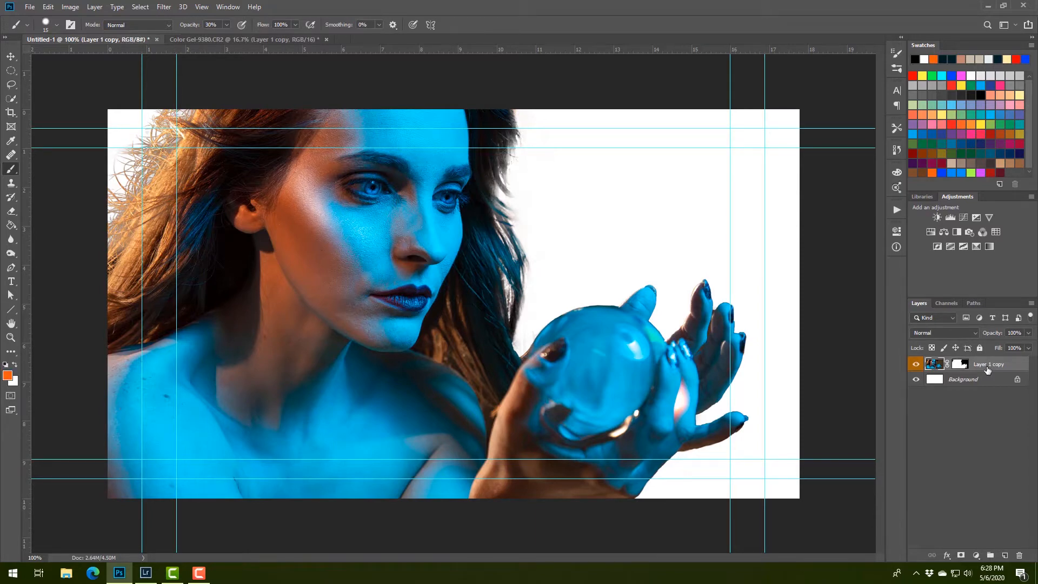
click(67, 573)
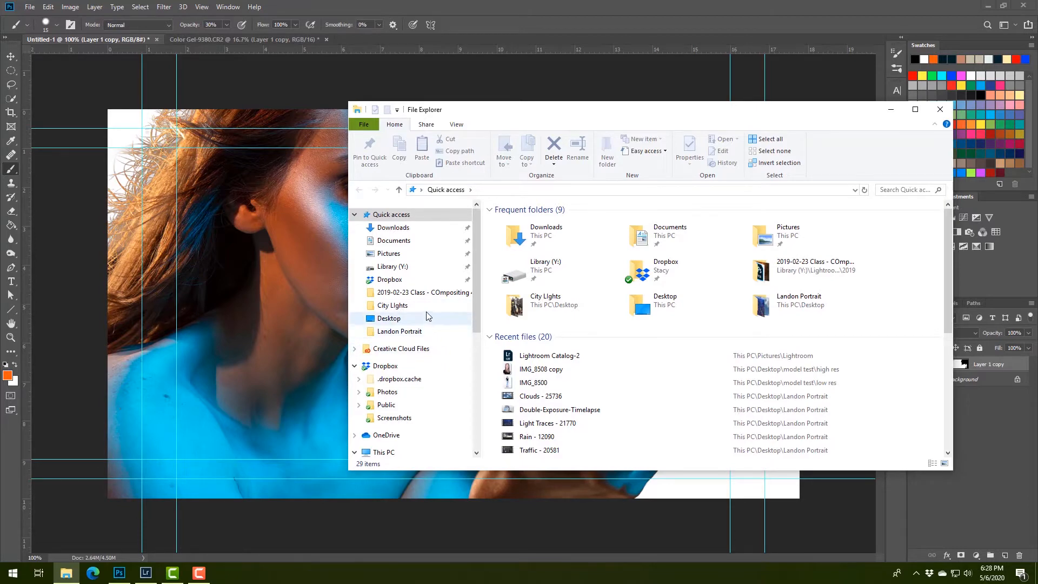
click(406, 332)
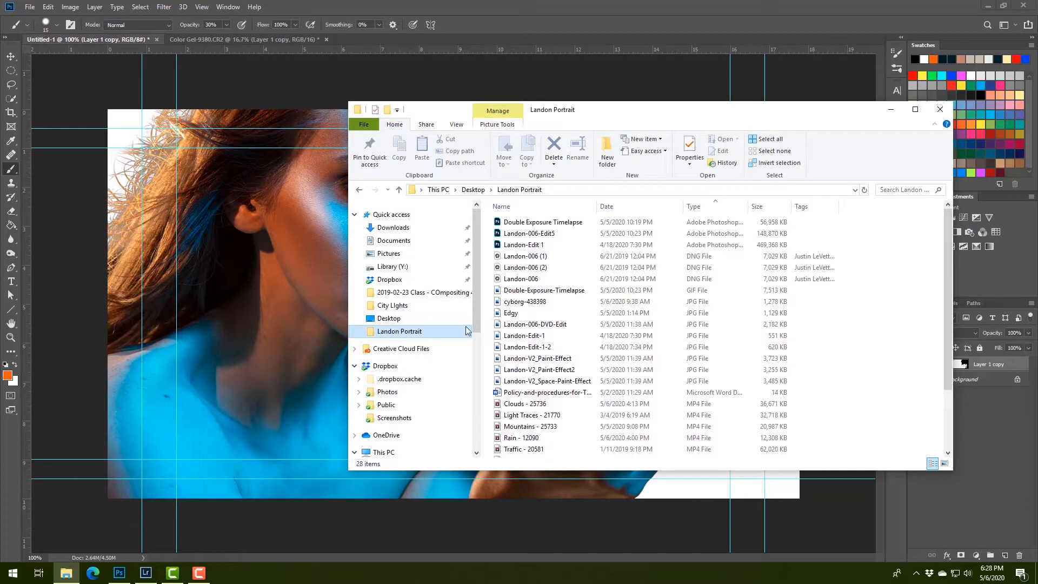
scroll(573, 359, down, 3)
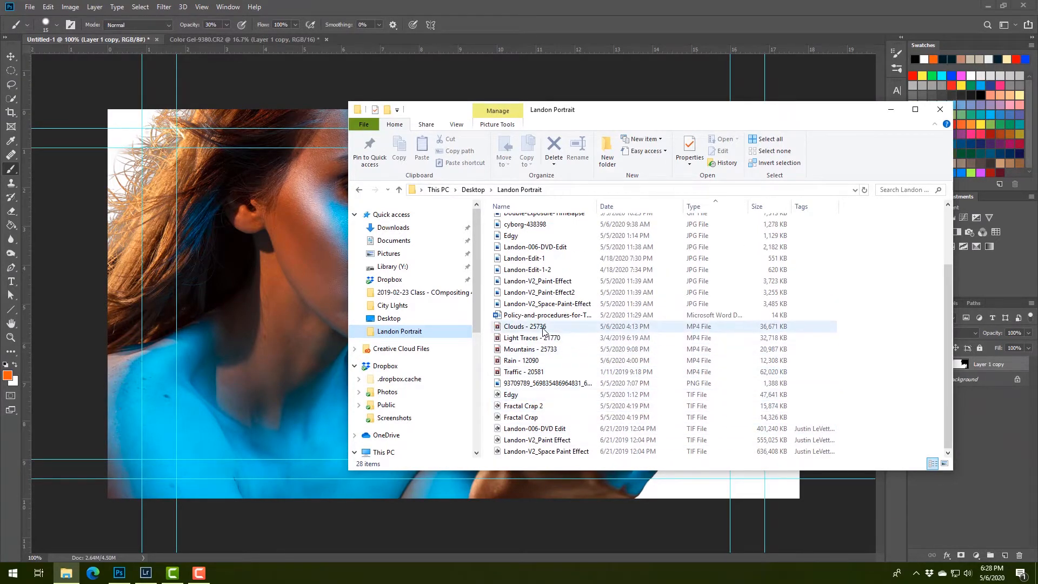
drag(544, 331, 281, 338)
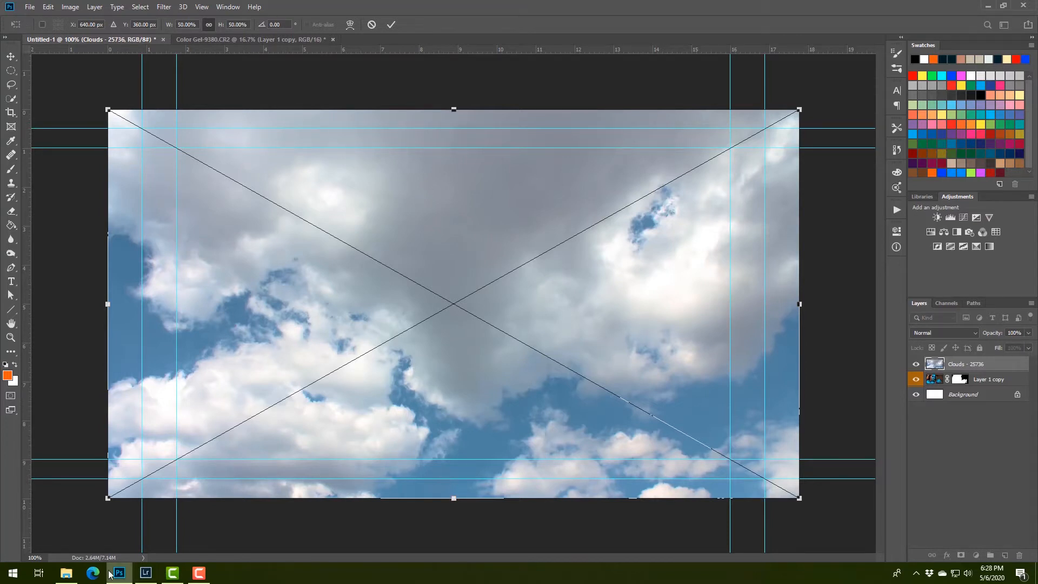
Preview the Clouds - 25736 clip in the video player, close the player and the file window, and return to Photoshop.
click(66, 573)
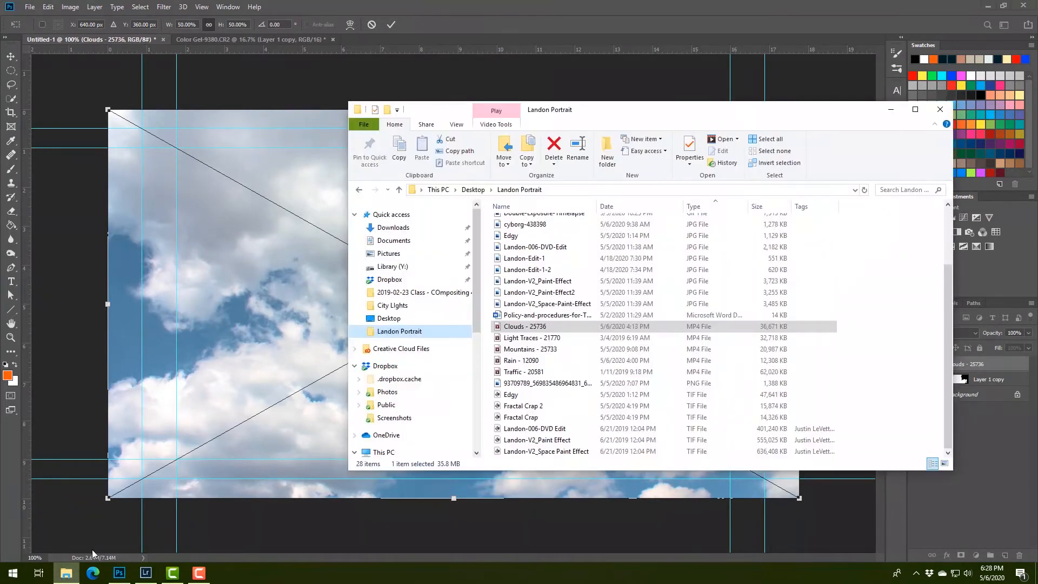
double_click(514, 326)
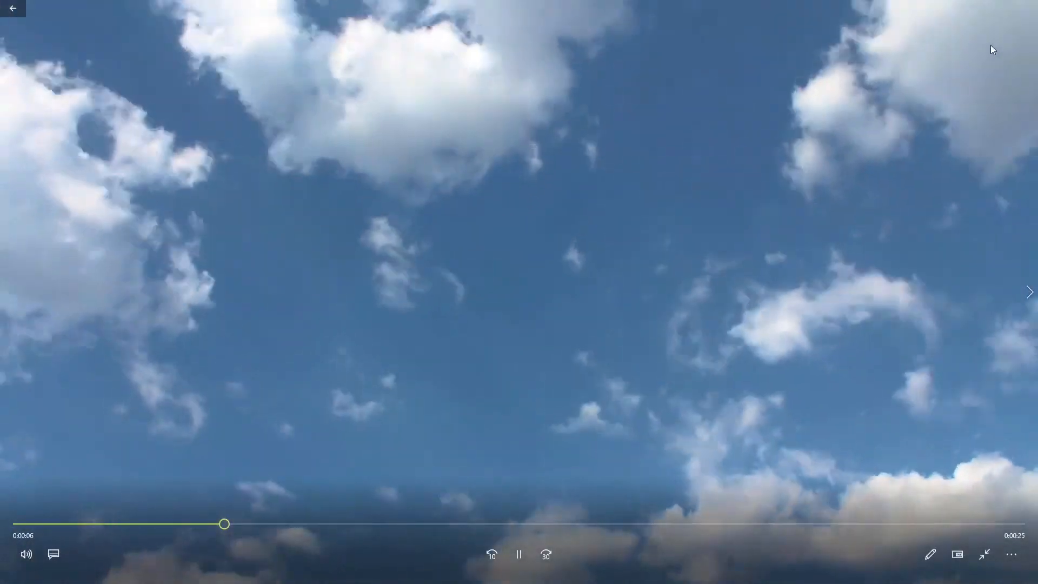
key(Escape)
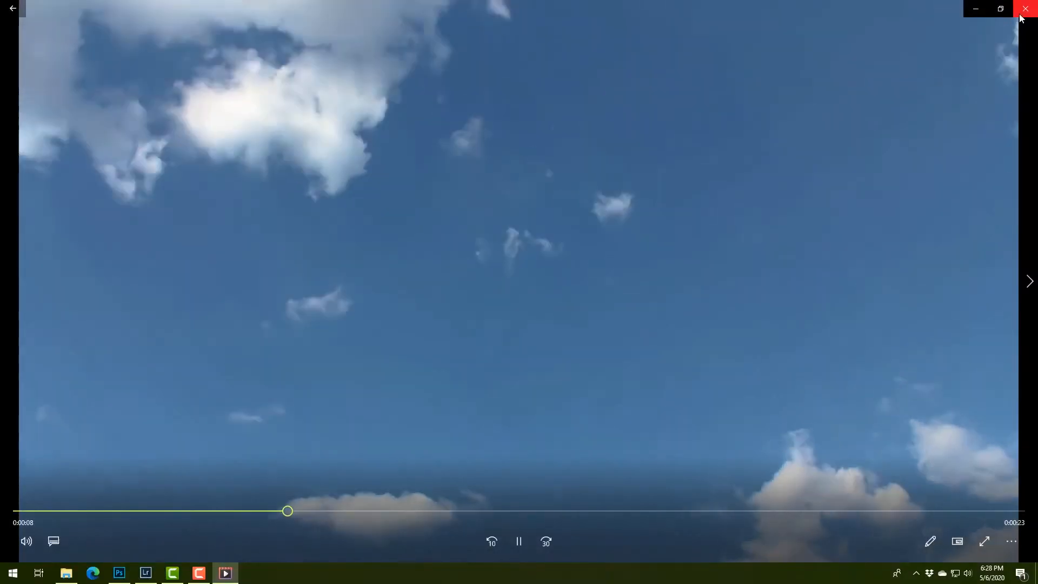
key(alt+F4)
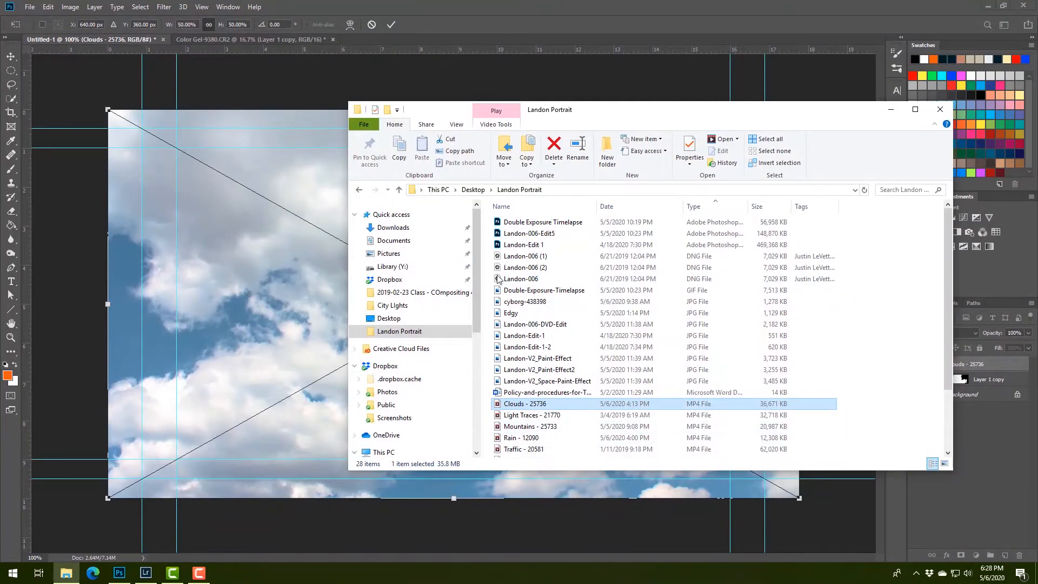
click(940, 110)
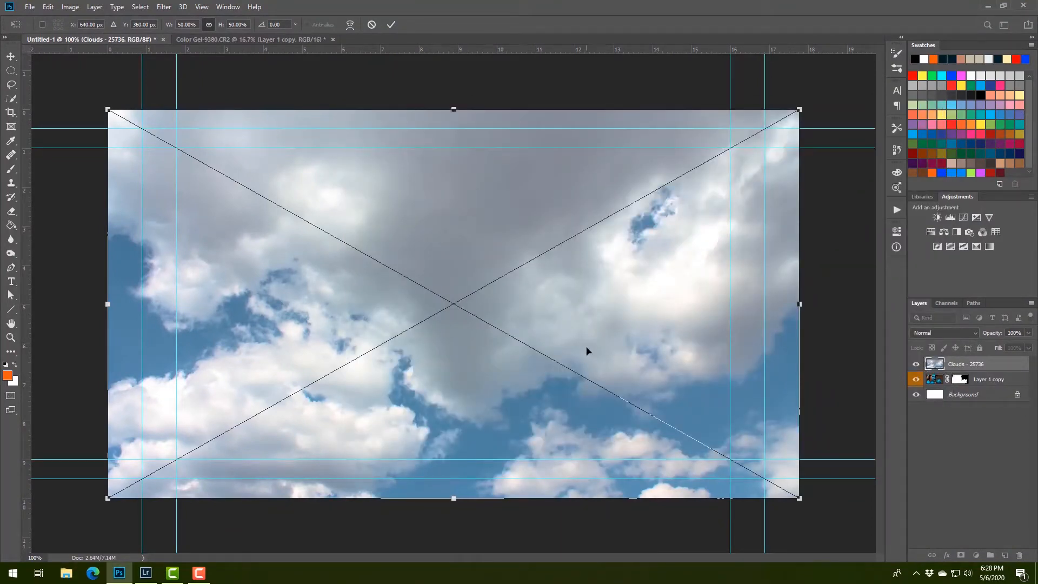
Commit the placed clouds video at 50% scale and copy the Layer 1 copy mask onto the Clouds - 25736 layer.
click(389, 24)
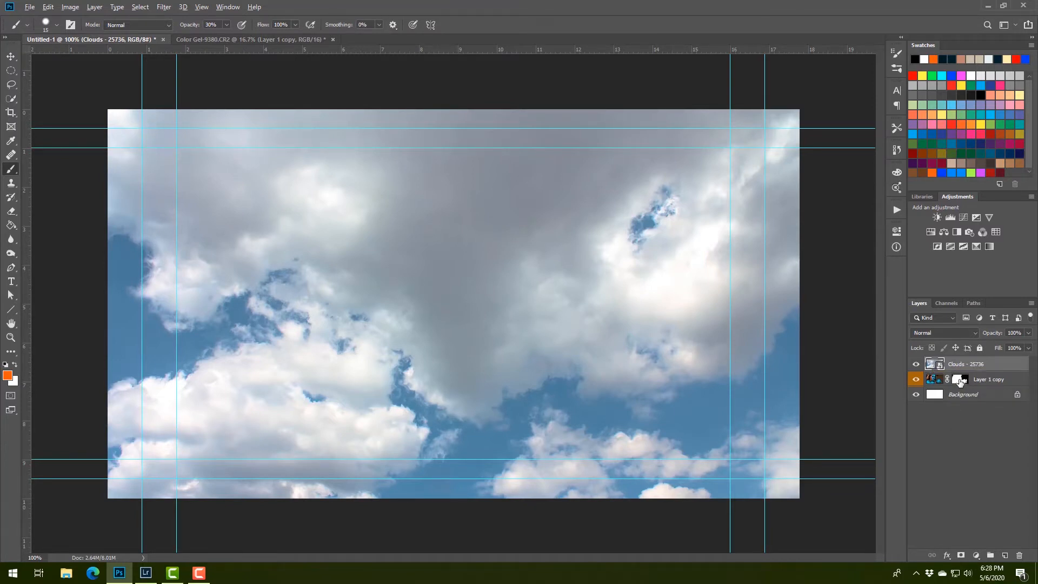
mouse_move(960, 382)
mouse_down()
mouse_move(932, 410)
mouse_move(940, 487)
mouse_move(965, 366)
mouse_up()
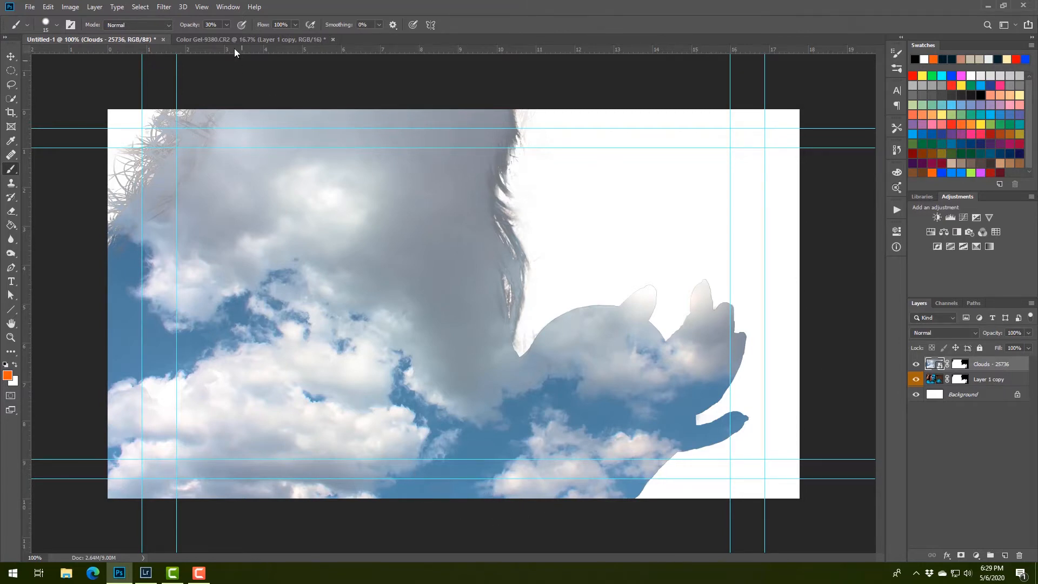
Display the Timeline for the document.
click(201, 7)
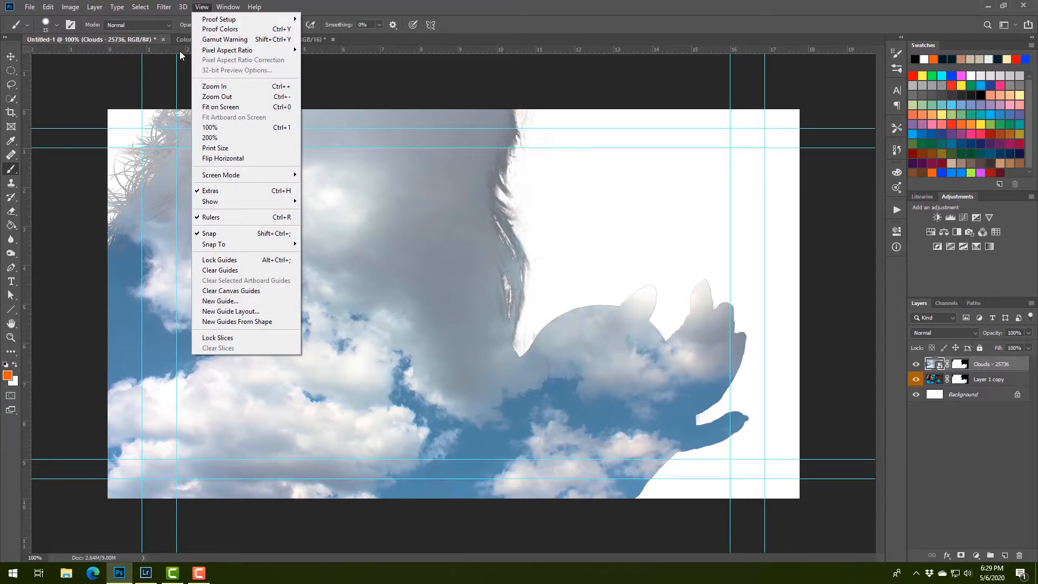
mouse_move(230, 8)
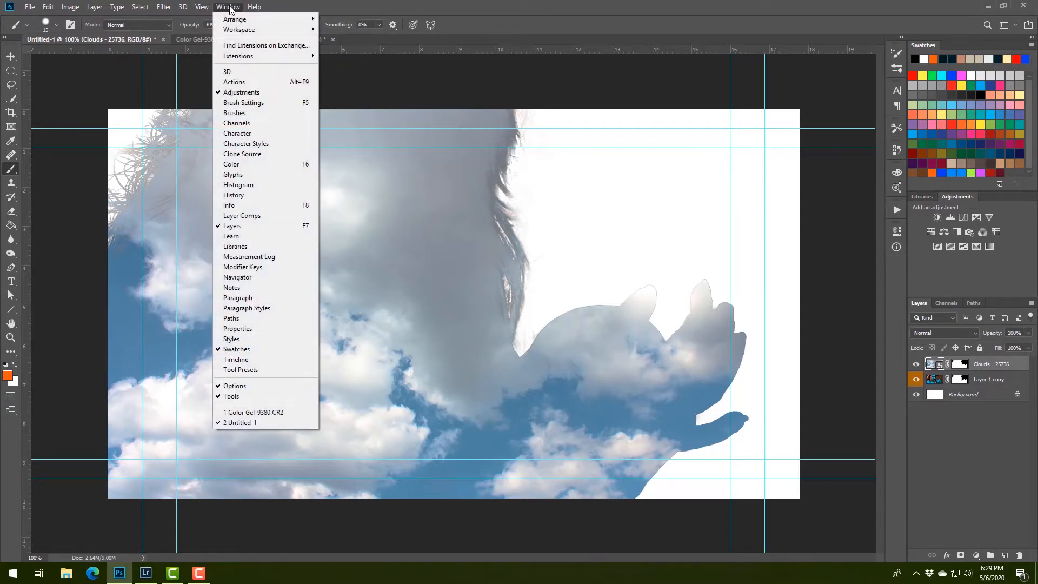
click(517, 228)
click(227, 7)
click(239, 360)
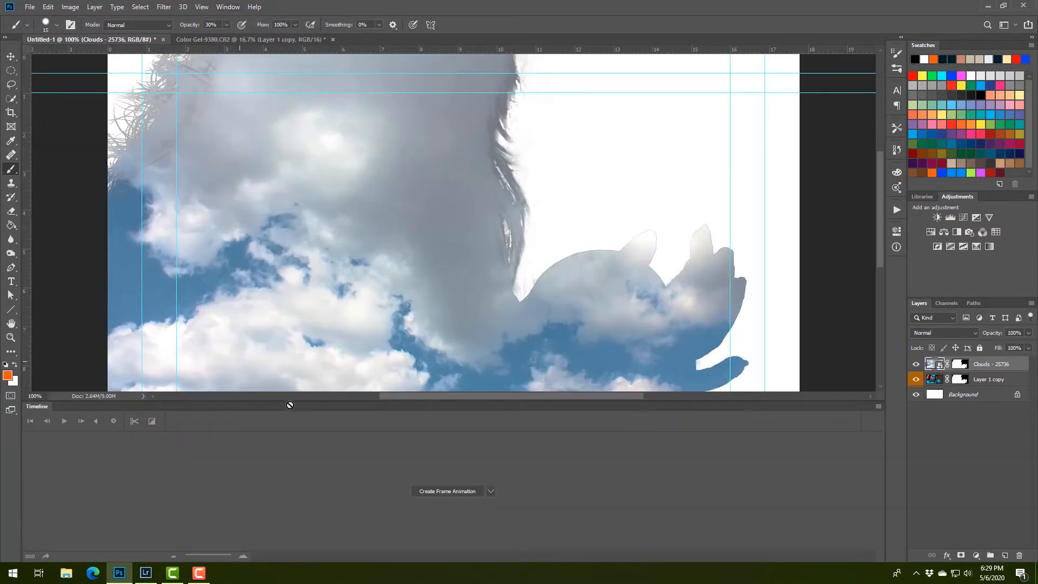
Create a video timeline instead of a frame animation and play back the clouds clip.
click(491, 490)
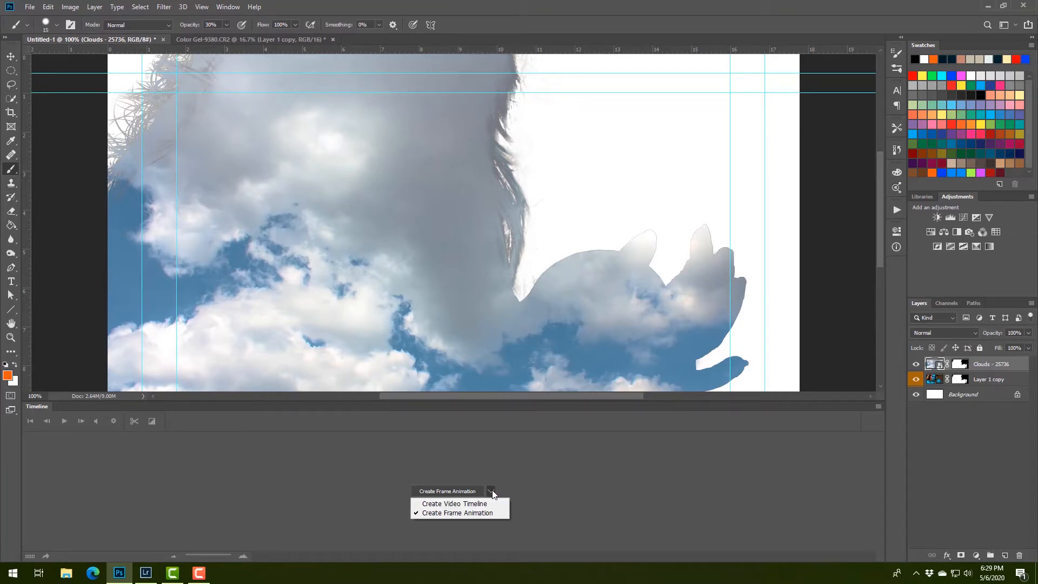
click(458, 504)
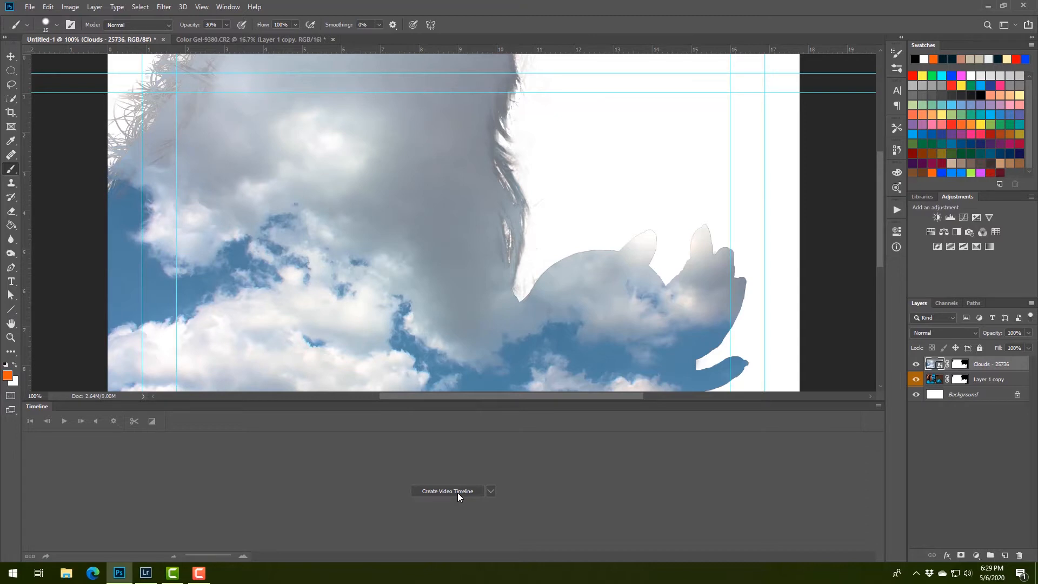
click(458, 492)
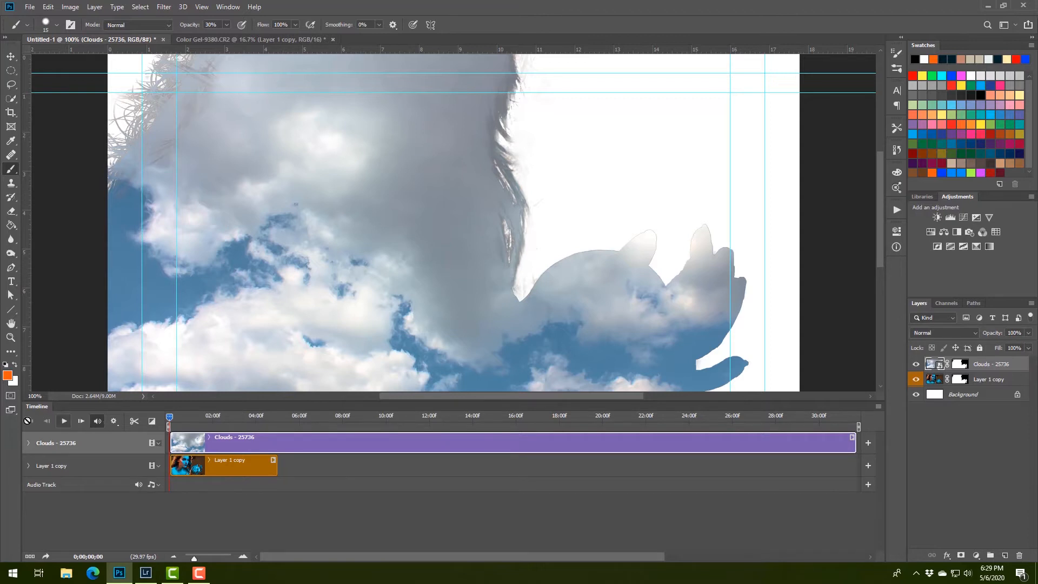
click(64, 420)
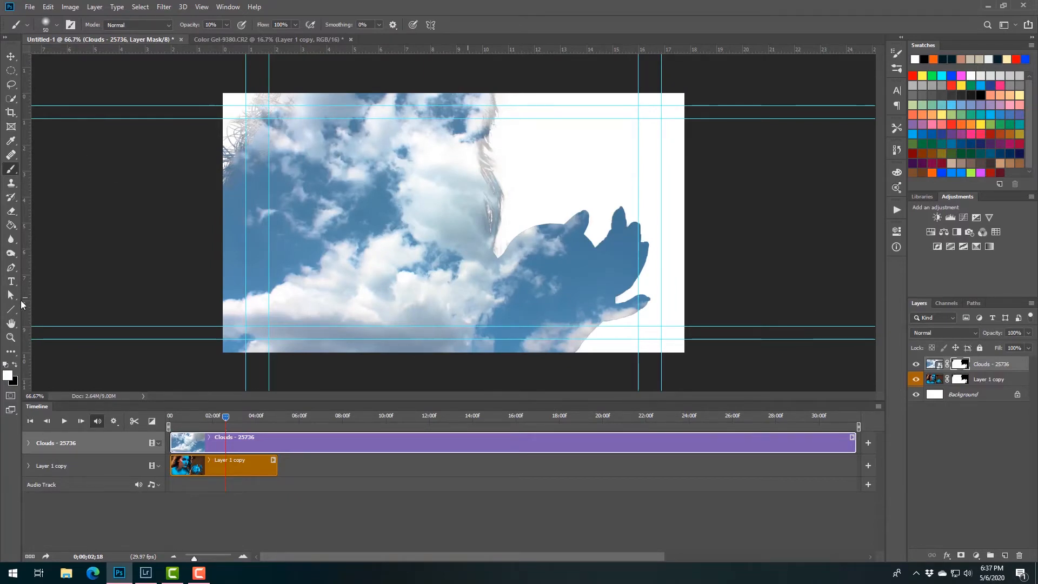
Paint black at 10% opacity on the Clouds - 25736 mask with an enlarged soft brush to reveal the woman's eyes and nose.
click(15, 364)
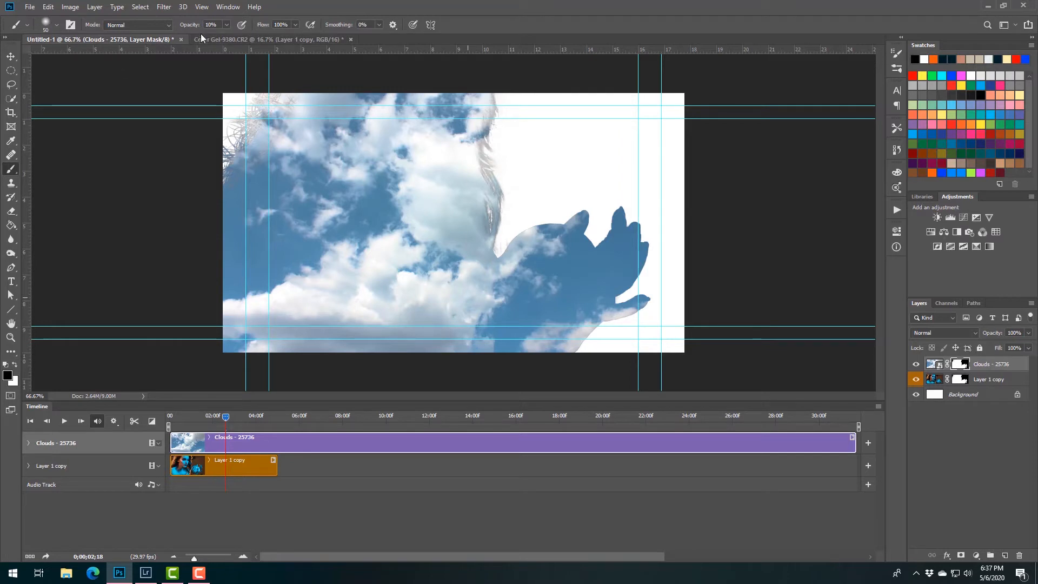
key(bracketright)
key(bracketright)
key(bracketright)
key(bracketright)
key(bracketright)
key(bracketright)
key(bracketright)
key(bracketright)
mouse_move(440, 161)
mouse_down()
mouse_move(397, 146)
mouse_move(431, 154)
mouse_move(389, 150)
mouse_move(429, 143)
mouse_move(442, 179)
mouse_move(445, 156)
mouse_up()
Reveal the lips, chin and rest of the face on the clouds mask with black brush strokes between 100 and 175 px.
key(bracketleft)
key(bracketleft)
key(bracketleft)
key(bracketleft)
key(bracketleft)
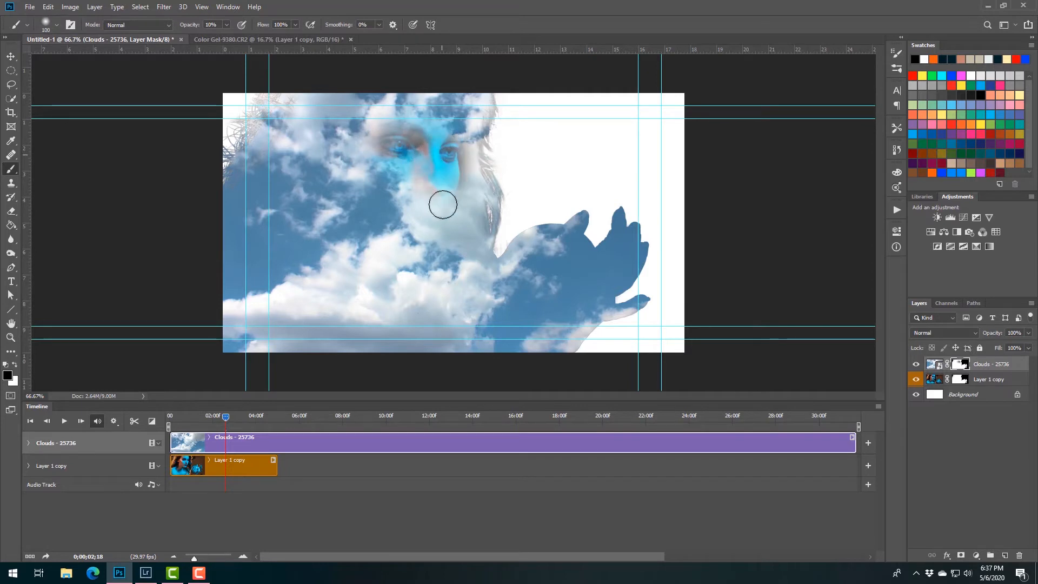
mouse_move(440, 202)
mouse_down()
mouse_move(425, 244)
mouse_move(456, 174)
mouse_move(451, 86)
mouse_move(454, 153)
mouse_move(420, 254)
mouse_up()
key(bracketright)
key(bracketright)
key(bracketright)
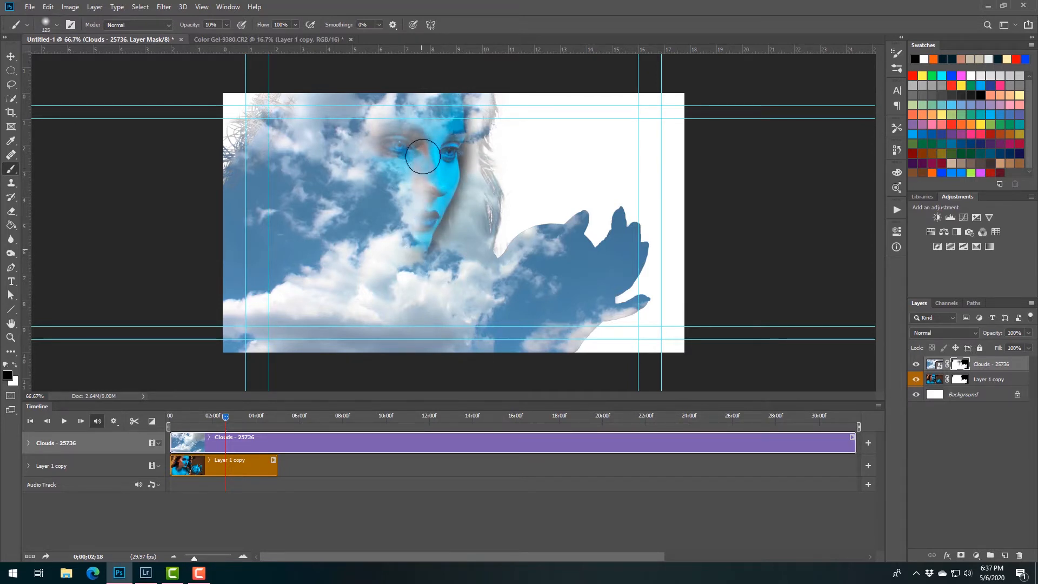
mouse_move(422, 156)
mouse_down()
mouse_move(413, 143)
mouse_move(412, 249)
mouse_move(419, 238)
mouse_move(408, 254)
mouse_move(390, 250)
mouse_move(457, 178)
mouse_move(468, 116)
mouse_move(441, 223)
mouse_up()
key(bracketright)
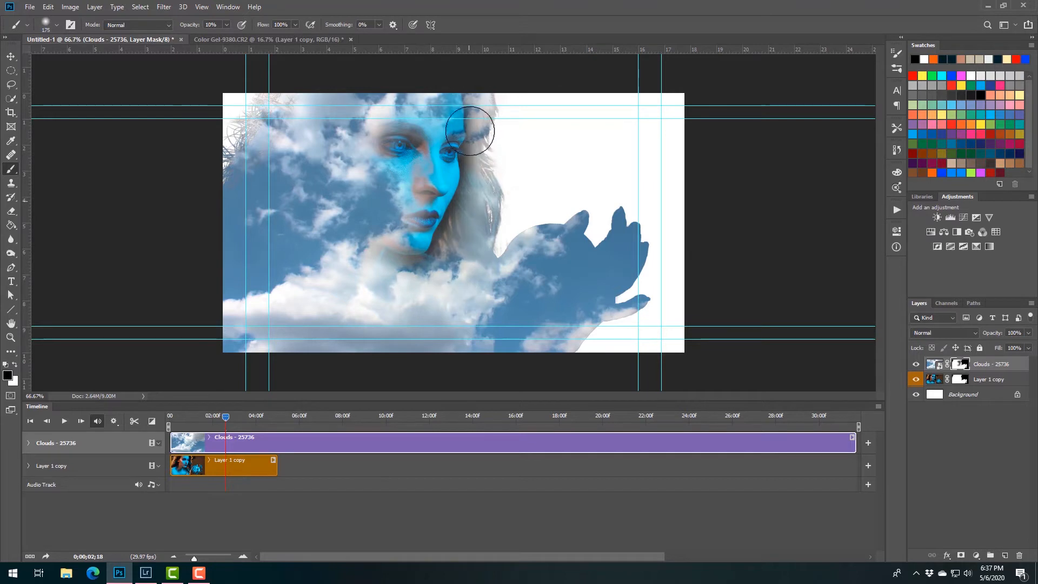
Paint black over the crystal ball and hands on the clouds mask with a slightly smaller brush so they show through the clouds.
key(bracketleft)
key(bracketleft)
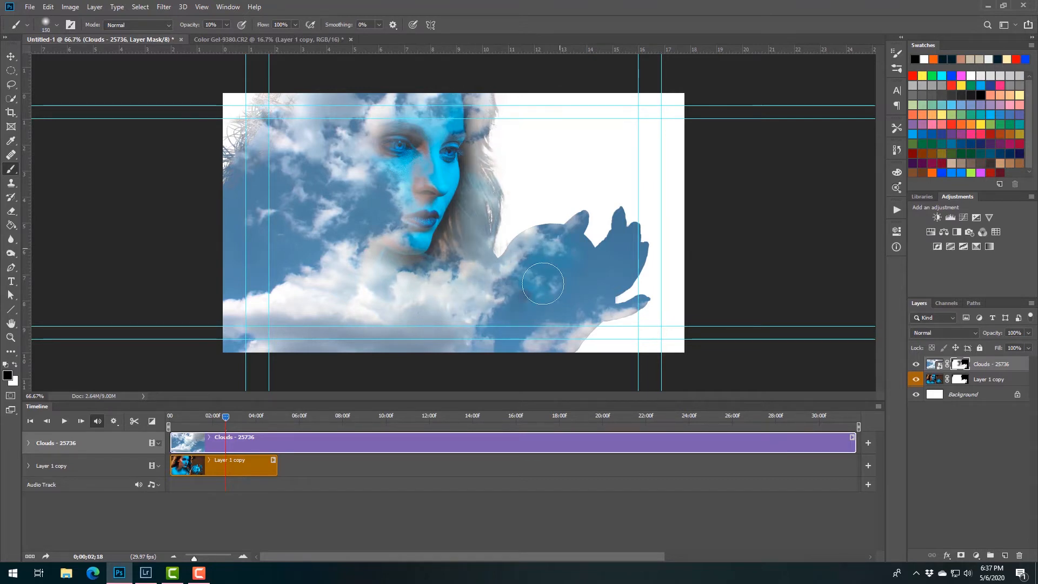
mouse_move(551, 250)
mouse_down()
mouse_move(578, 242)
mouse_move(564, 296)
mouse_move(544, 243)
mouse_move(524, 252)
mouse_move(528, 281)
mouse_move(554, 236)
mouse_move(586, 271)
mouse_move(594, 326)
mouse_move(566, 293)
mouse_move(571, 272)
mouse_move(552, 283)
mouse_move(556, 250)
mouse_move(543, 267)
mouse_move(553, 244)
mouse_move(548, 285)
mouse_move(563, 278)
mouse_move(565, 249)
mouse_move(567, 257)
mouse_move(514, 281)
mouse_move(497, 259)
mouse_move(505, 256)
mouse_move(504, 271)
mouse_move(524, 254)
mouse_move(504, 307)
mouse_move(512, 297)
mouse_move(524, 314)
mouse_move(581, 308)
mouse_move(603, 292)
mouse_move(618, 227)
mouse_move(591, 224)
mouse_move(619, 232)
mouse_move(633, 295)
mouse_move(458, 368)
mouse_move(493, 322)
mouse_move(477, 316)
mouse_move(452, 271)
mouse_move(471, 248)
mouse_move(451, 252)
mouse_move(389, 190)
mouse_up()
Paint black with a 175 px brush at 10% opacity on the clouds mask to fade the clouds over the hair, forehead and lower arm.
key(x)
key(x)
key(bracketleft)
key(bracketleft)
key(bracketleft)
key(bracketleft)
key(bracketright)
key(bracketright)
key(bracketright)
key(bracketright)
key(bracketright)
key(bracketright)
key(bracketright)
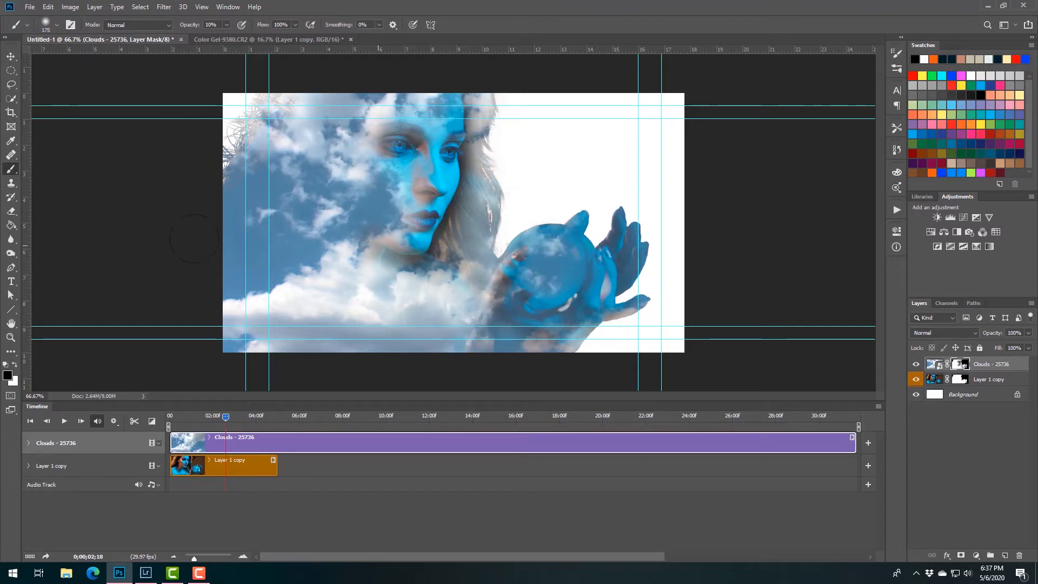
mouse_move(338, 75)
mouse_down()
mouse_move(392, 69)
mouse_move(324, 294)
mouse_move(504, 325)
mouse_up()
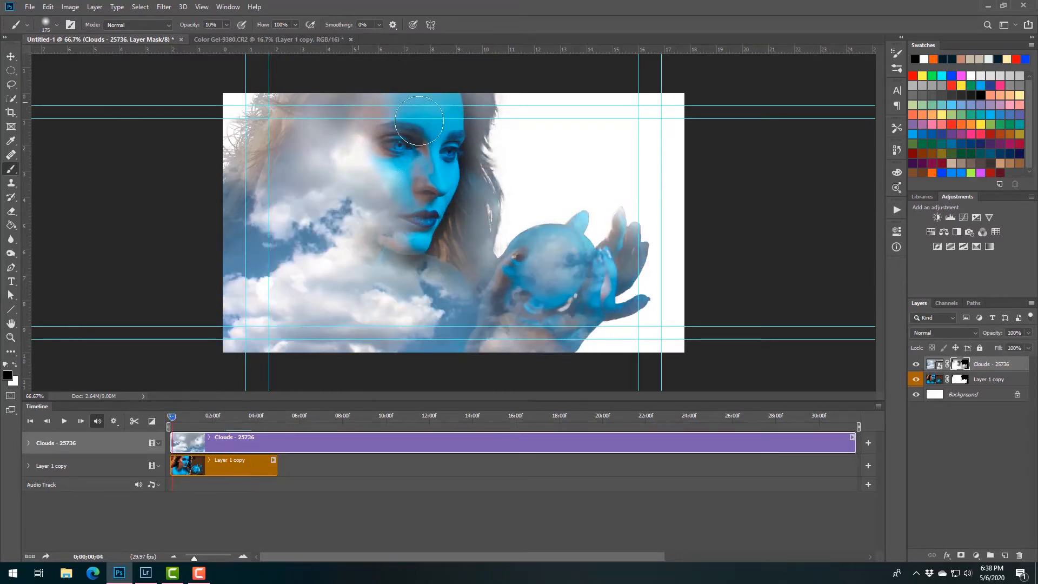
Touch up the clouds mask over the woman's shoulder and hair with a 125 px brush at 5% opacity and preview the animation.
drag(281, 259, 346, 142)
key(space)
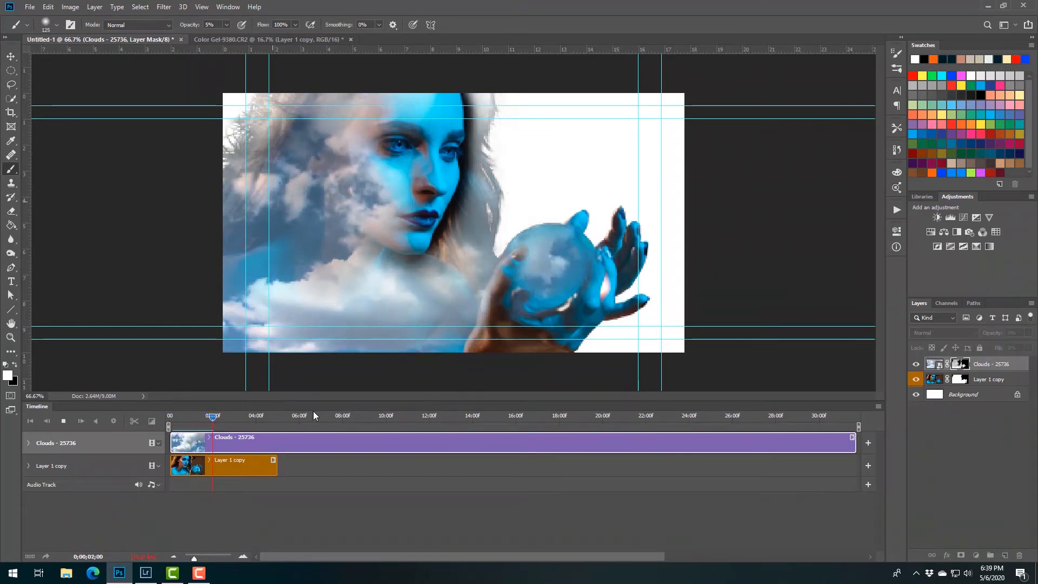
key(space)
Return to the first frame and paint black at 5% opacity on the clouds mask to reveal the hair between neck and crystal ball.
key(Home)
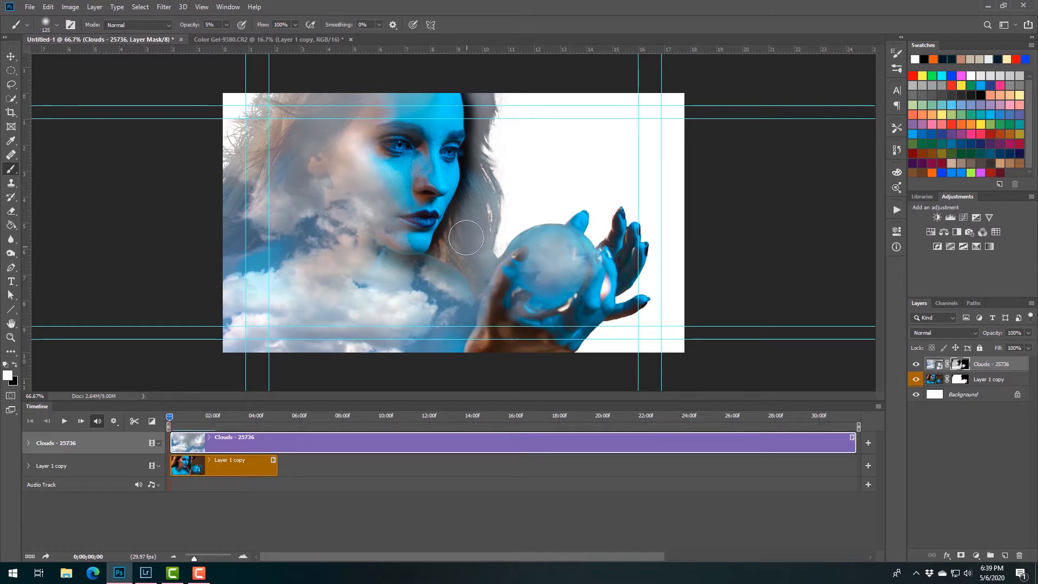
key(x)
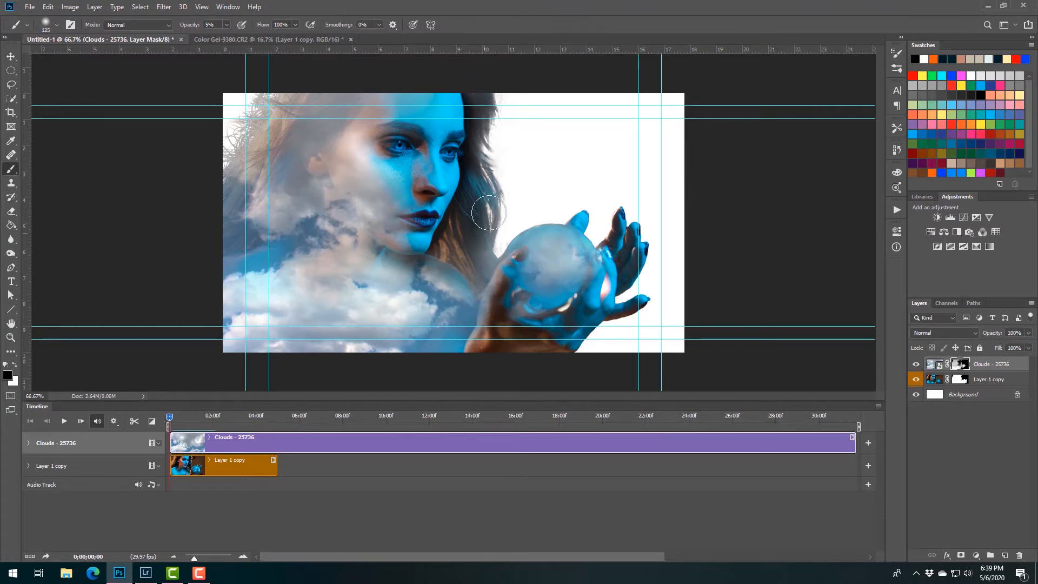
mouse_move(493, 183)
mouse_down()
mouse_move(475, 209)
mouse_move(474, 162)
mouse_move(478, 289)
mouse_move(490, 277)
mouse_up()
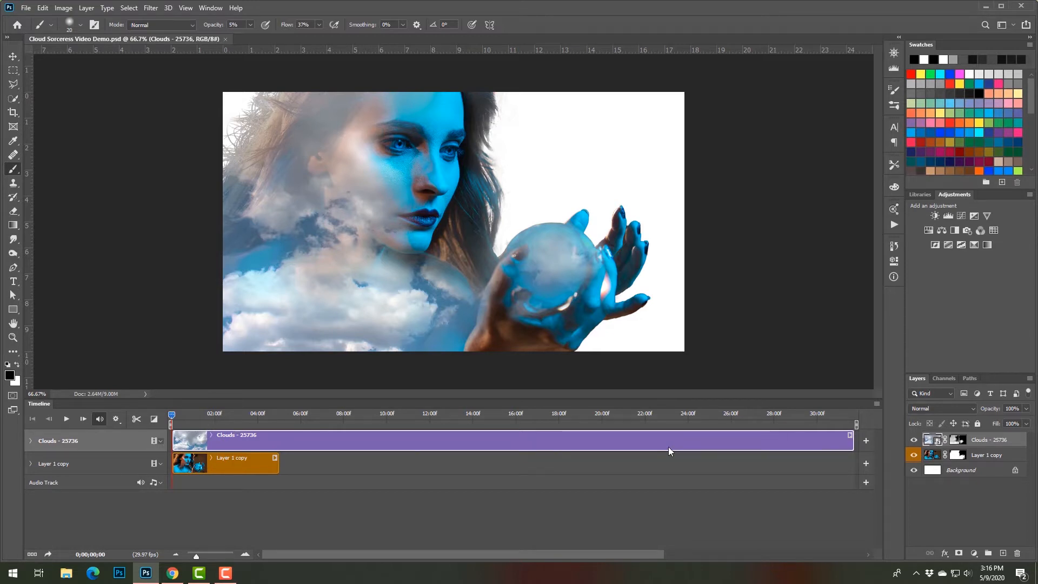
Open the contents of the Clouds - 25736 smart object as the separate document Clouds - 25736.psb.
double_click(938, 443)
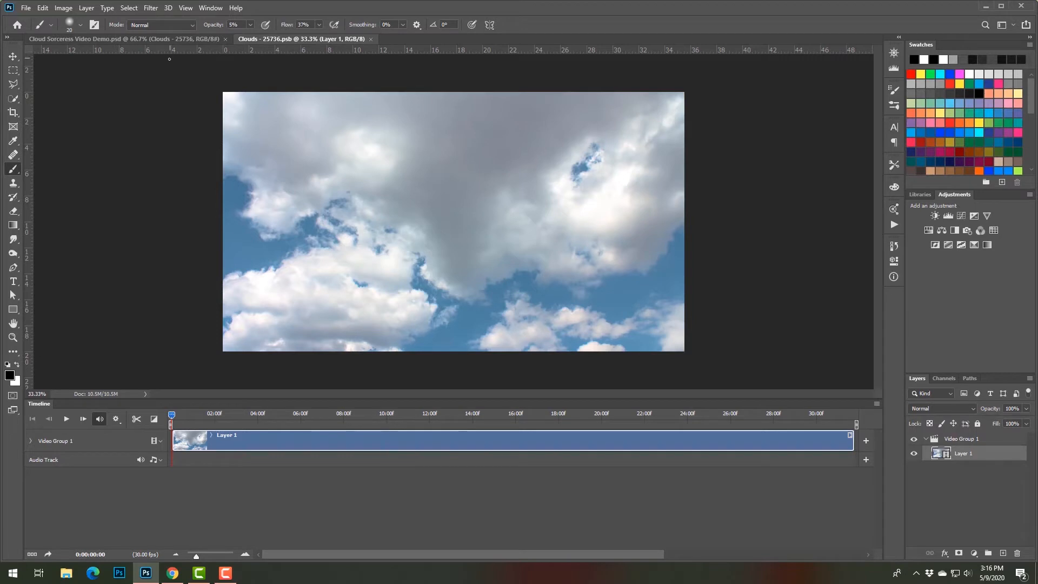
click(163, 39)
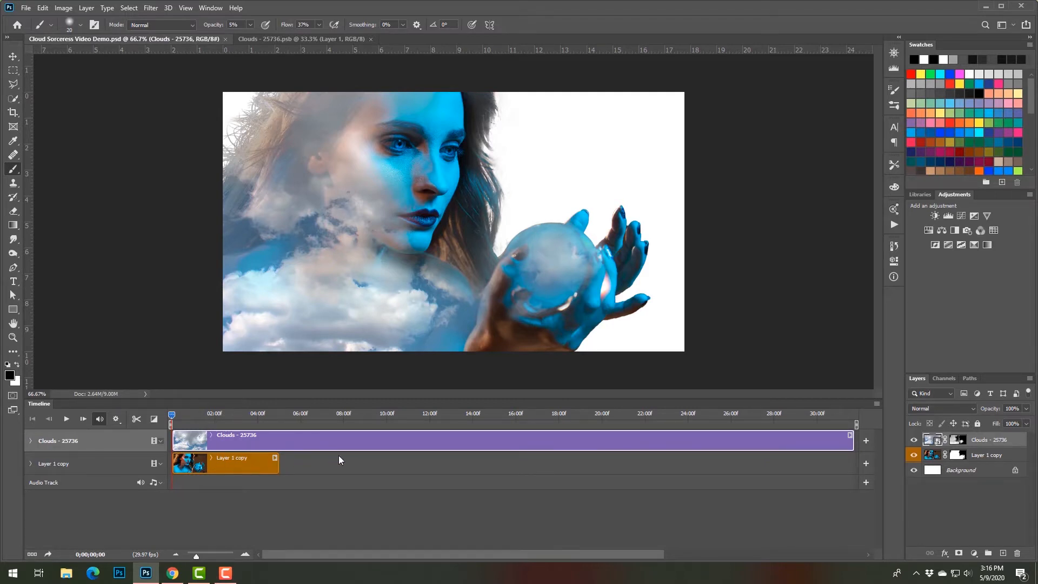
click(226, 573)
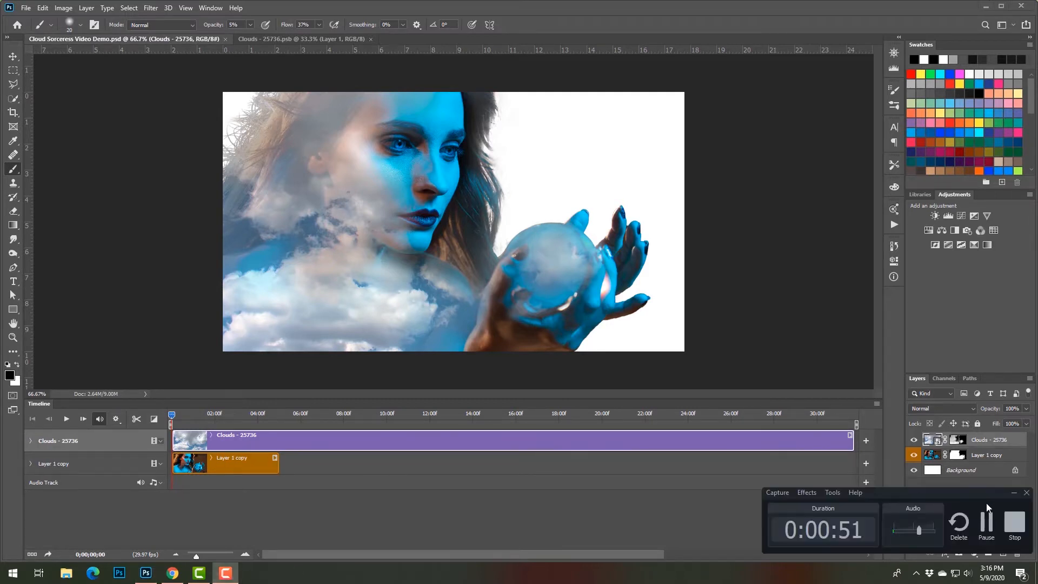
click(635, 504)
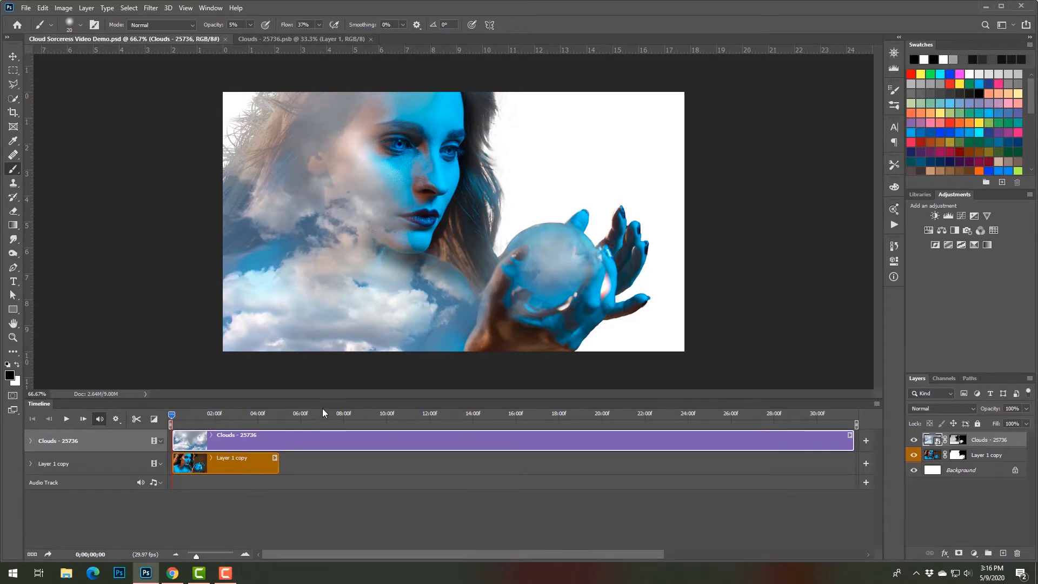
click(311, 38)
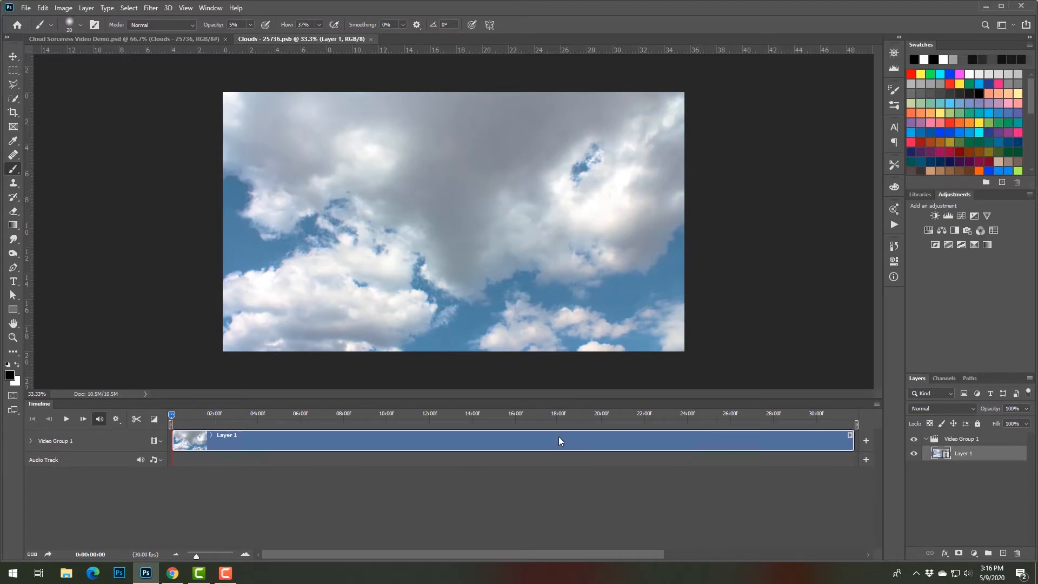
Set the current time of the clouds timeline to 0:00:05:00.
click(91, 554)
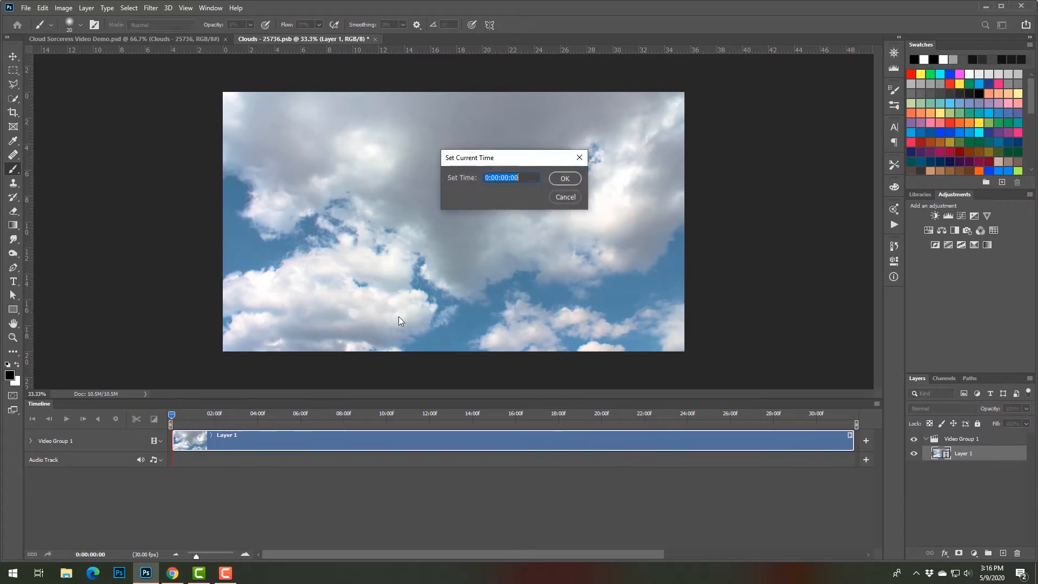
click(508, 178)
drag(508, 181, 516, 179)
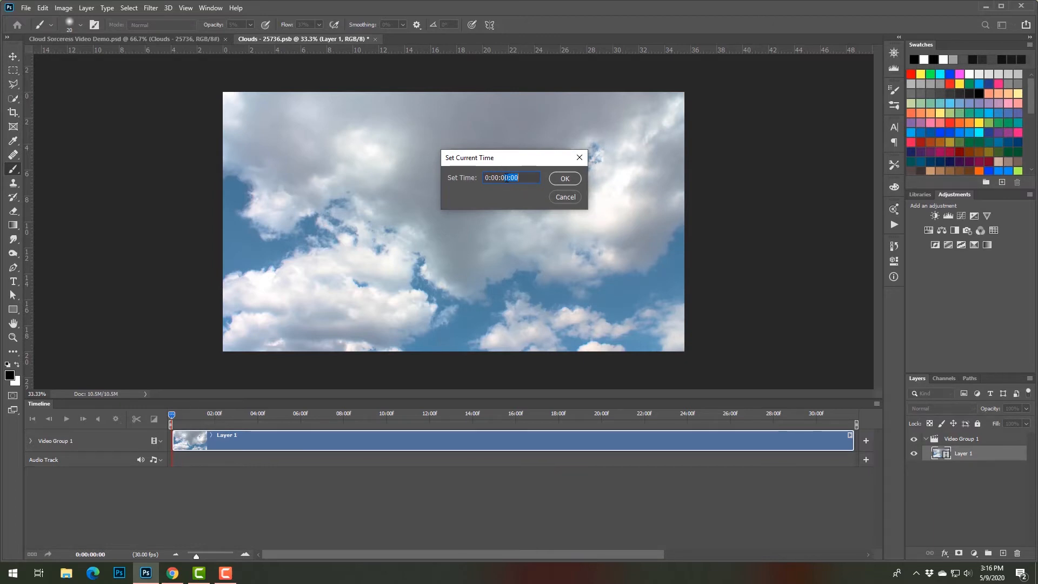
text(:)
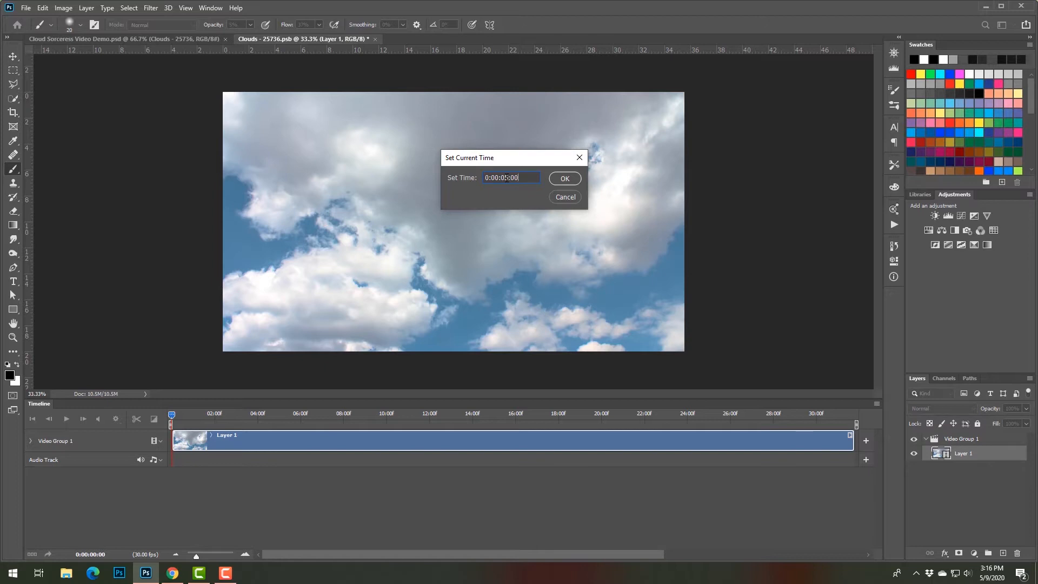
click(565, 178)
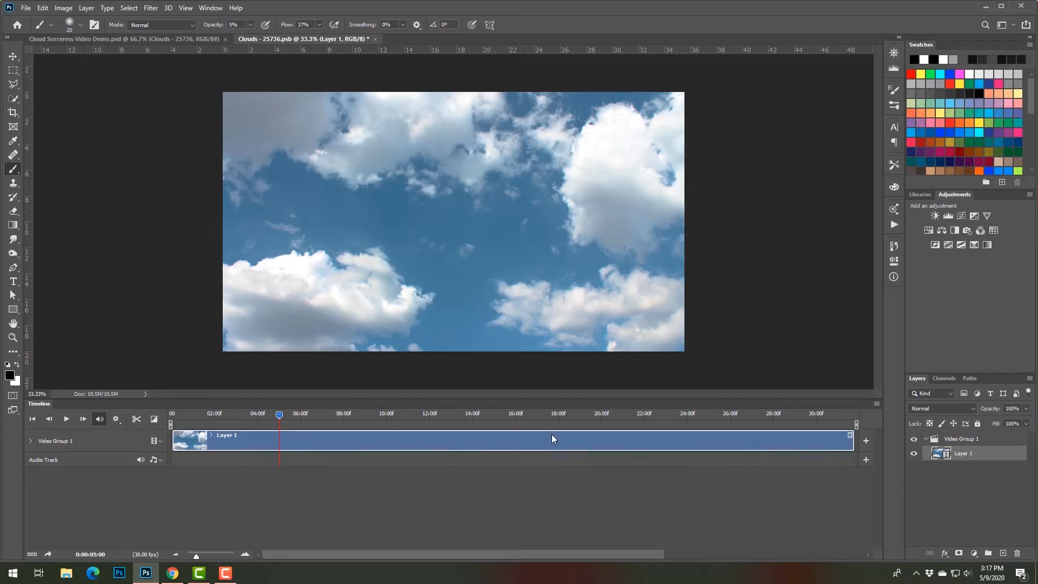
Trim the end of the Layer 1 clouds clip to about 8 seconds and move the playhead to 0:00:04:01.
drag(276, 421, 321, 440)
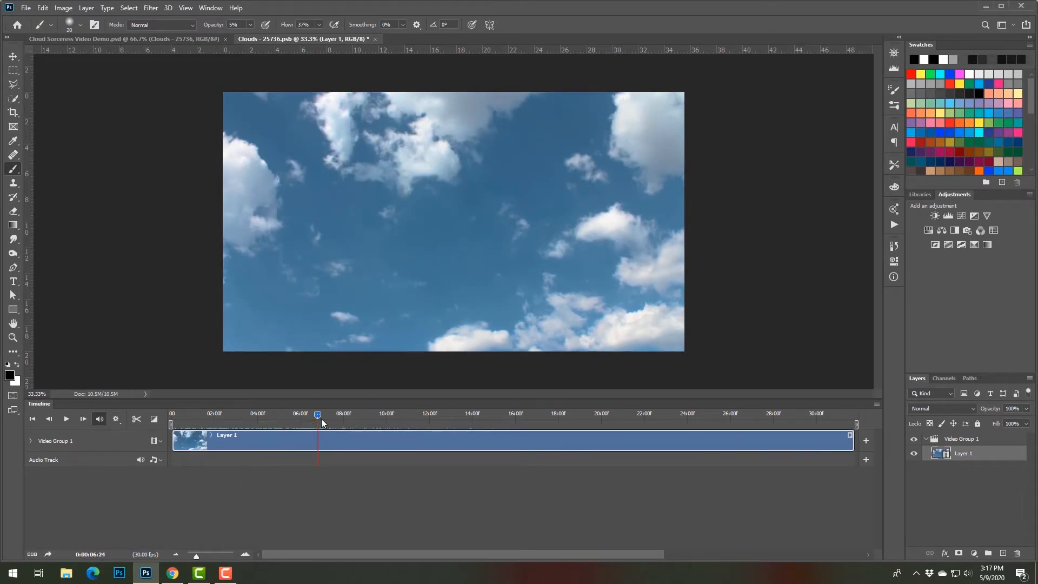
drag(319, 416, 321, 416)
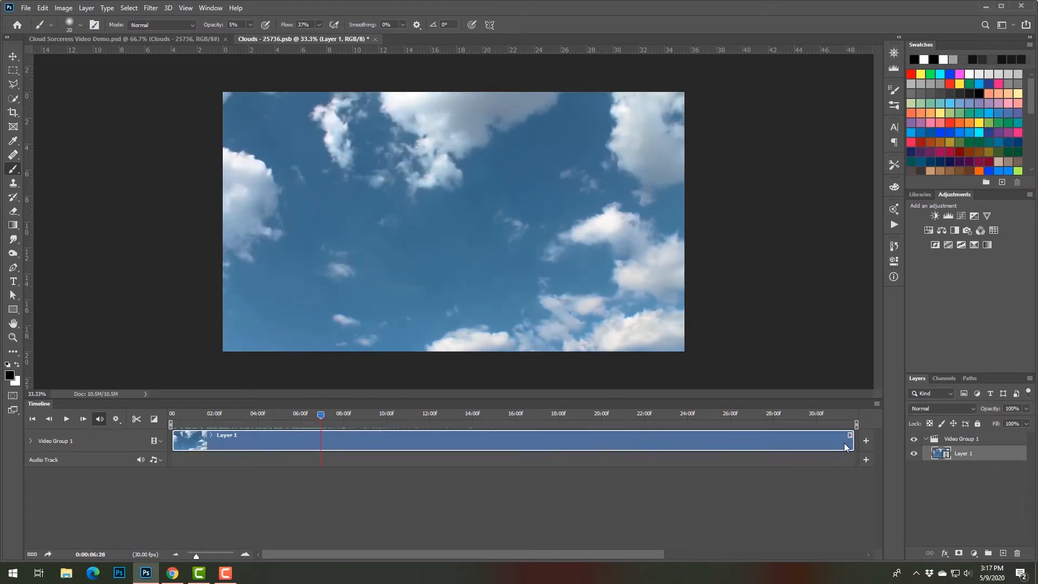
drag(853, 442, 261, 423)
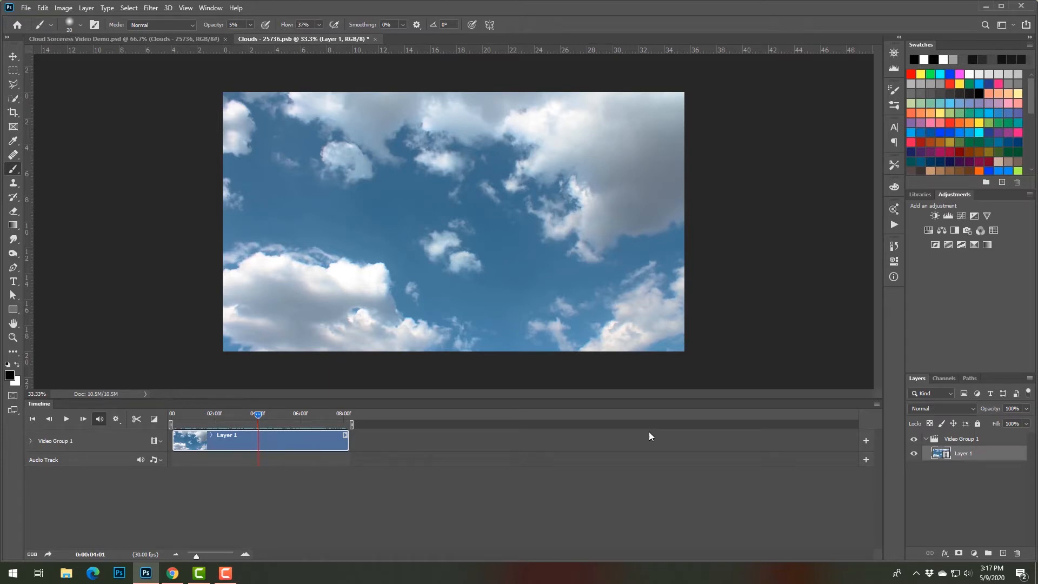
Ungroup Video Group 1 so that Layer 1 stands on its own in the clouds document.
right_click(992, 453)
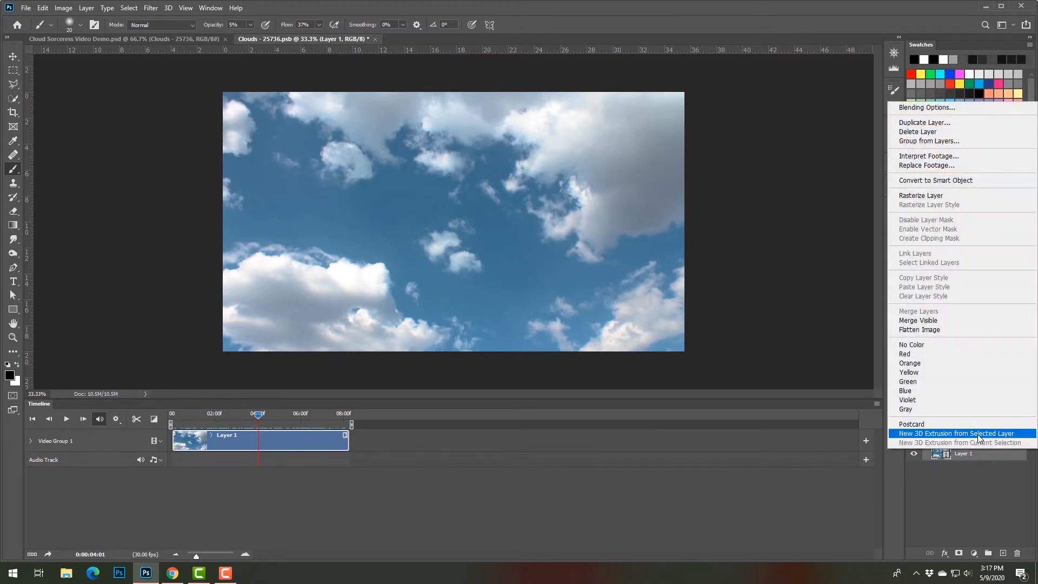
click(983, 506)
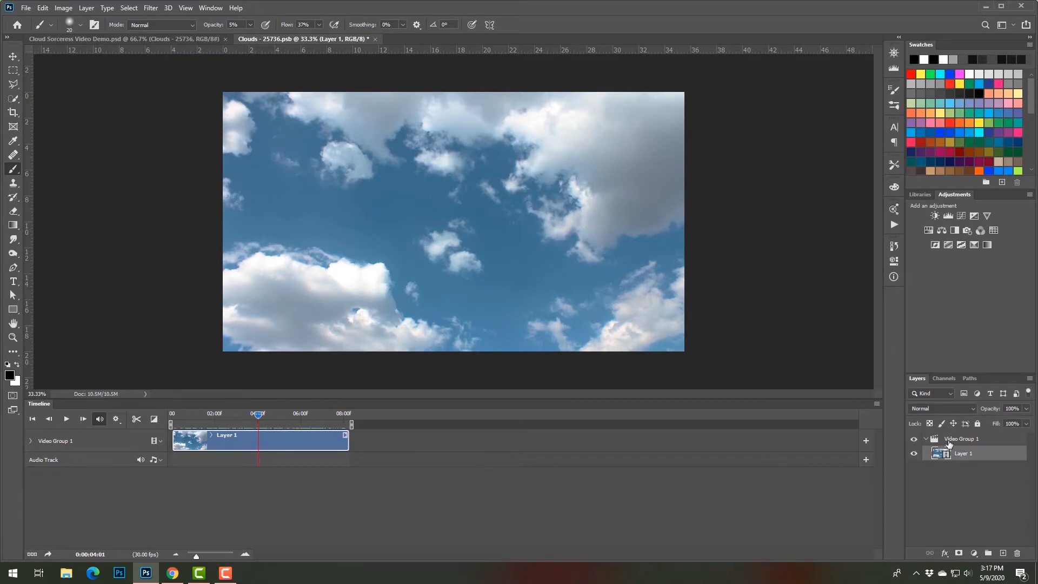
right_click(982, 460)
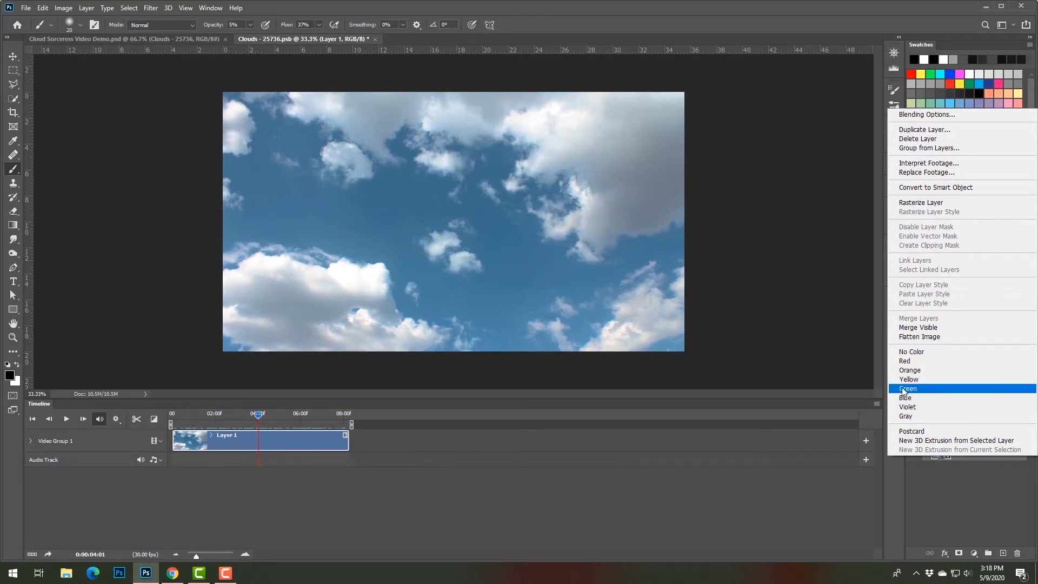
click(936, 485)
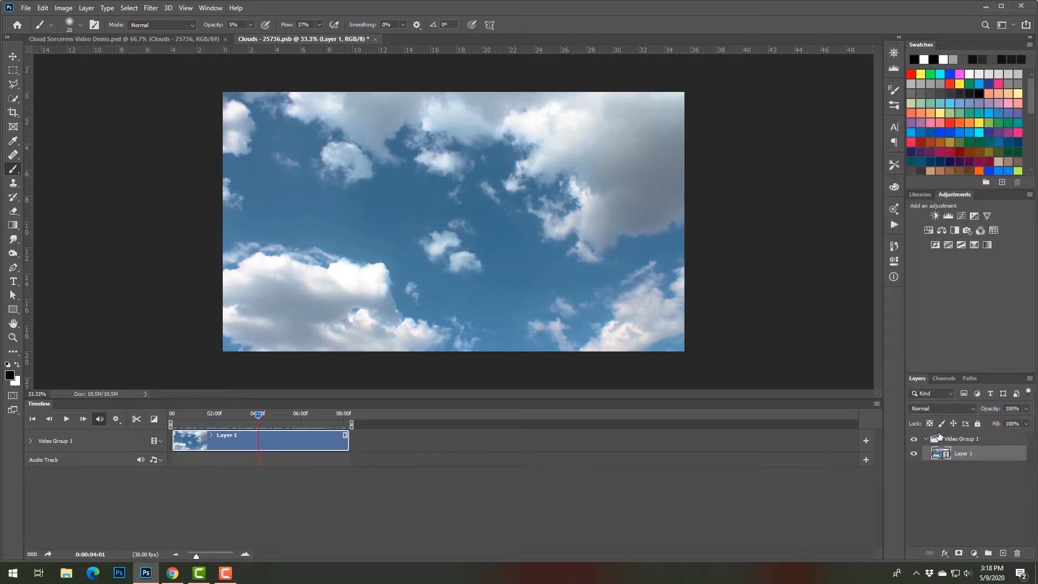
right_click(954, 440)
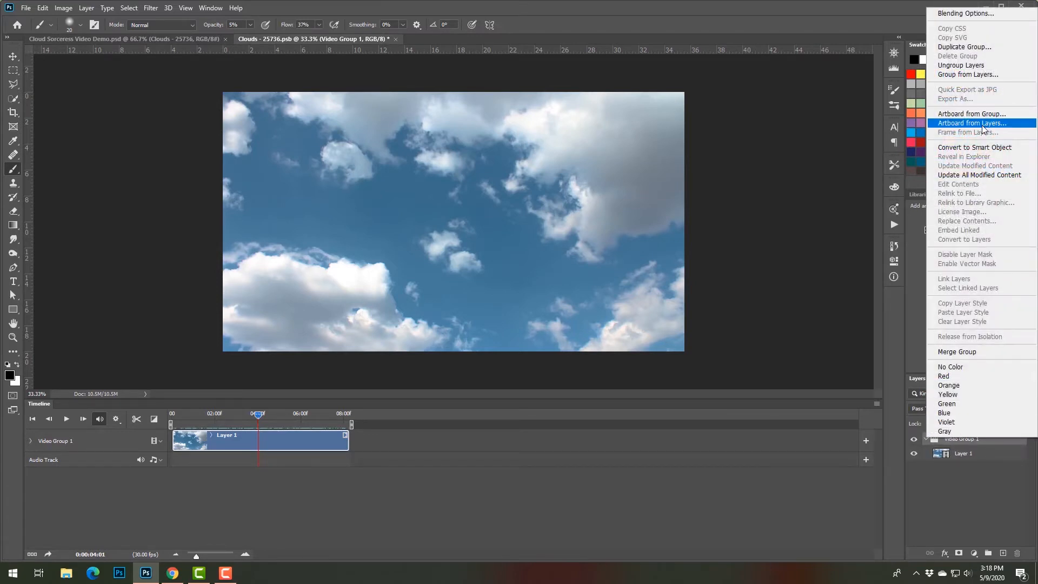
click(965, 66)
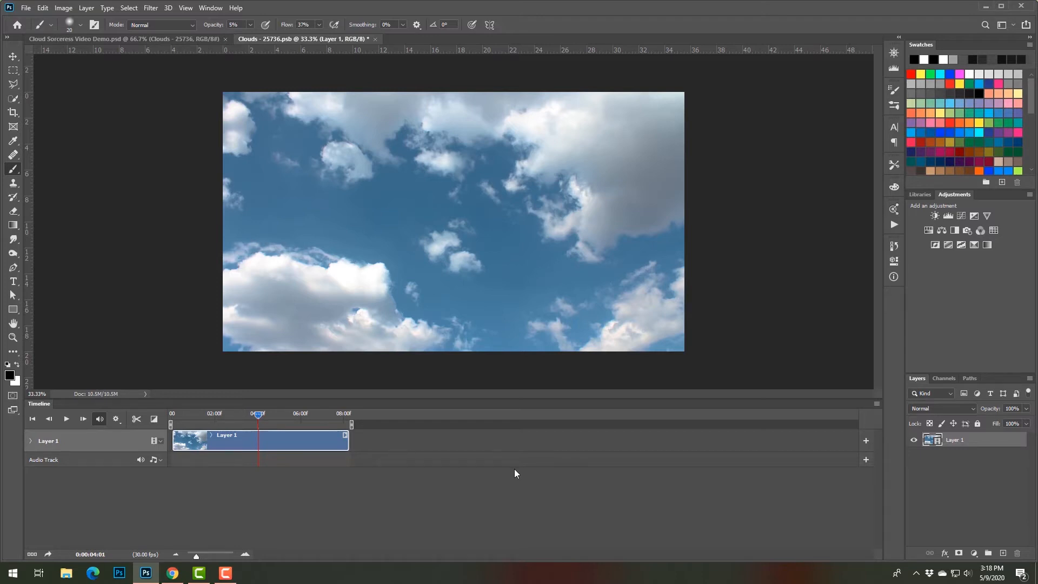
Duplicate Layer 1, move the copy's clip to the timeline start and trim its end to match the original clip.
key(ctrl+j)
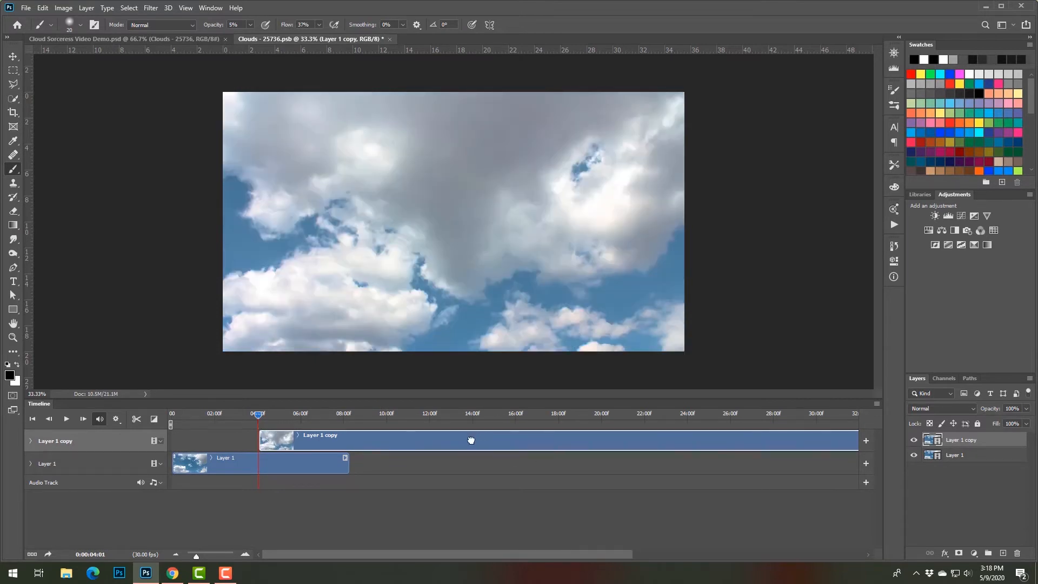
mouse_move(471, 440)
mouse_down()
mouse_move(440, 441)
mouse_move(475, 441)
mouse_up()
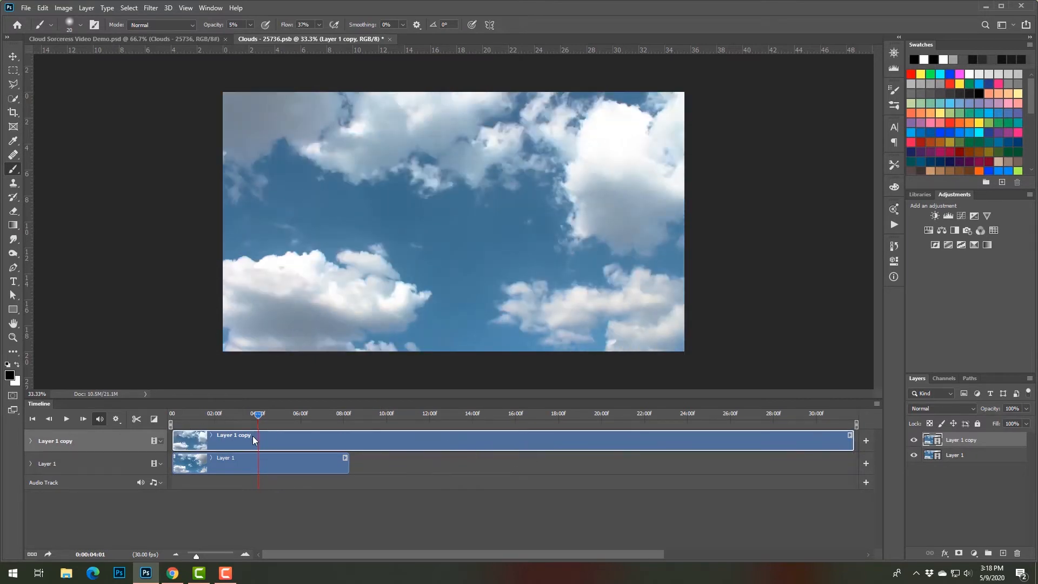
drag(258, 418, 163, 410)
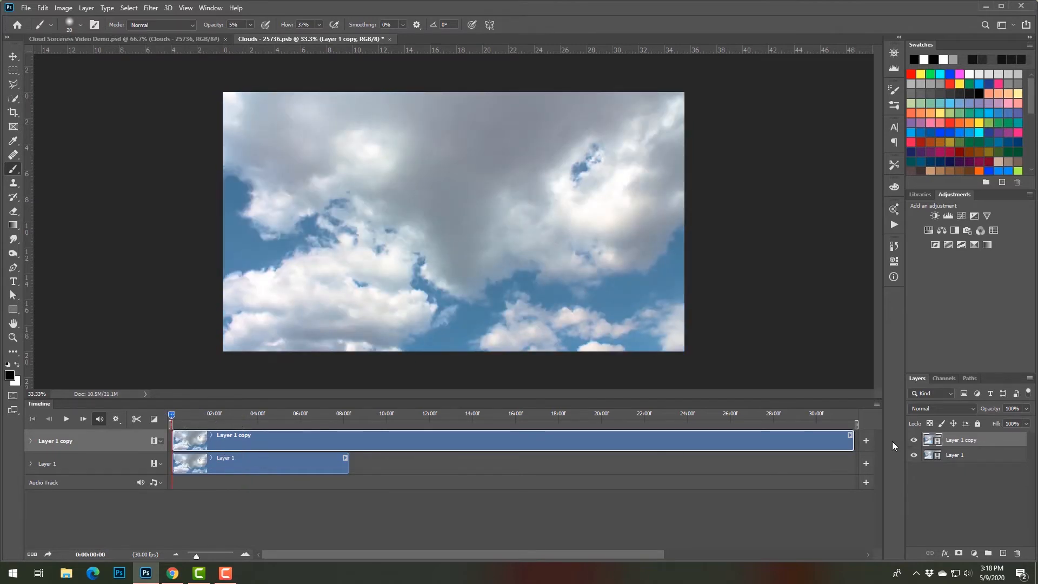
drag(852, 441, 350, 447)
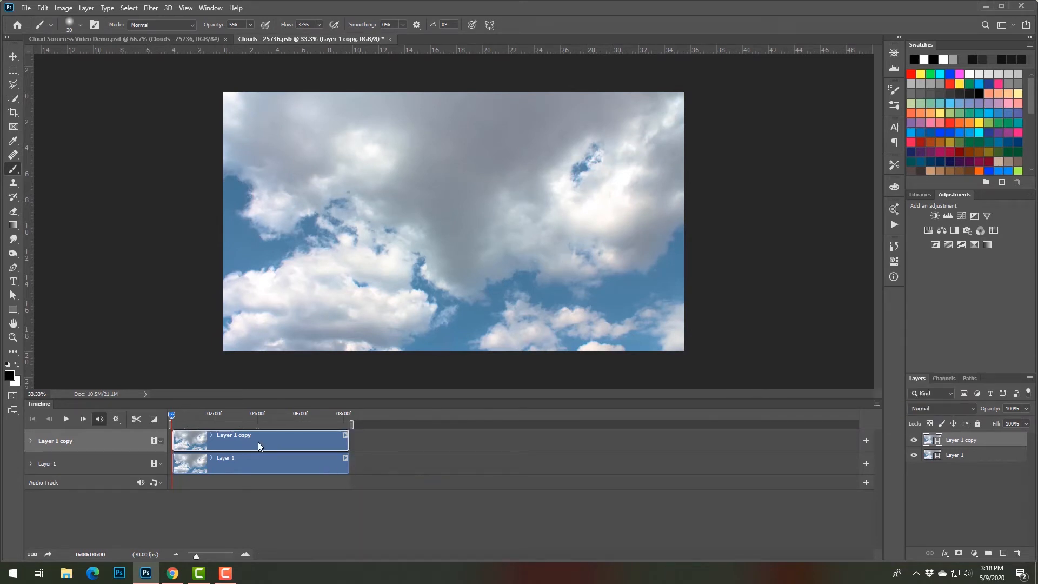
Split the Layer 1 copy clip at 0:00:04:01 and swap the halves so the second half starts the timeline.
drag(256, 415, 258, 413)
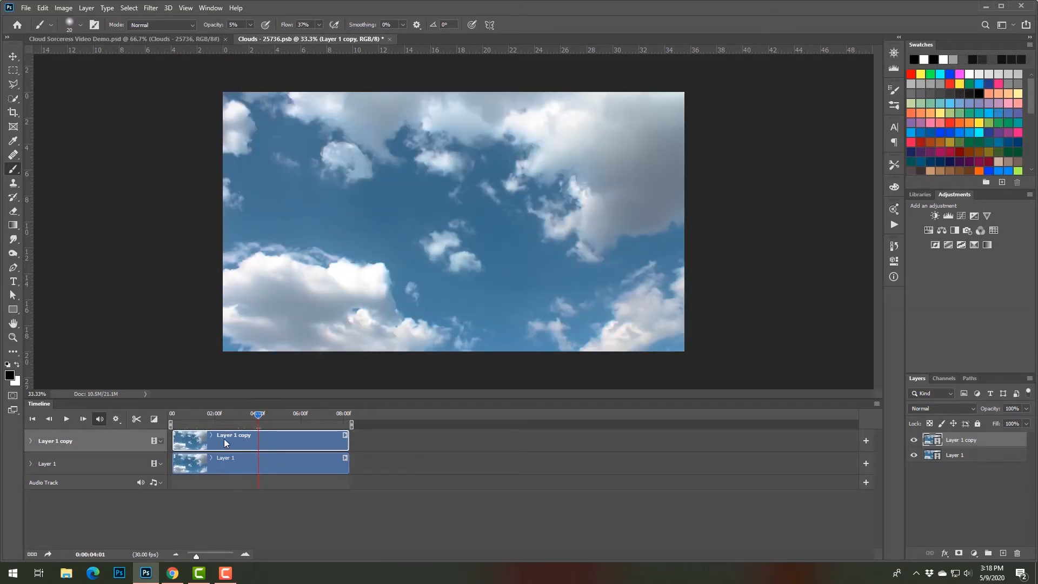
click(136, 421)
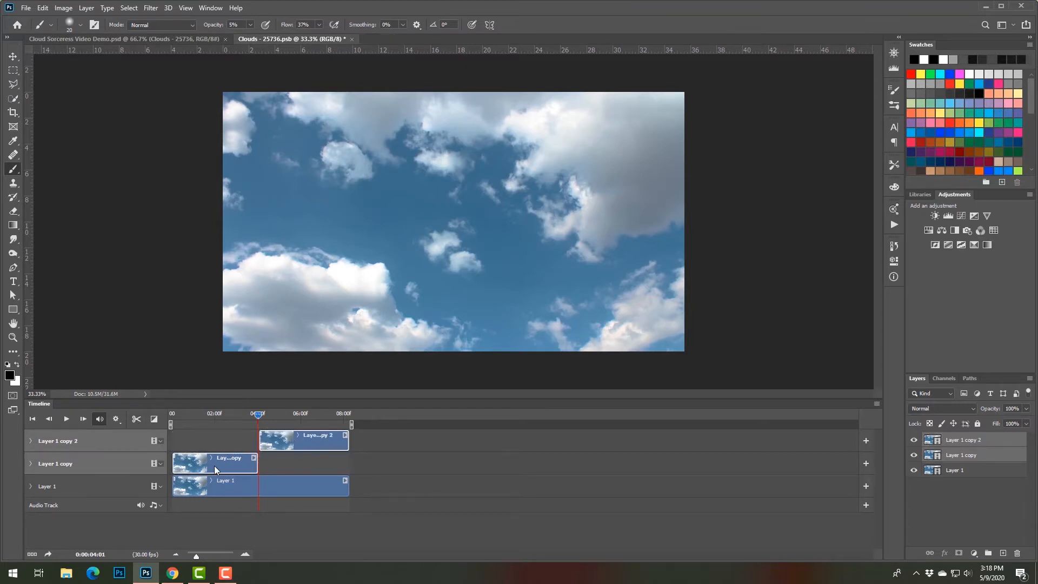
drag(214, 468, 310, 467)
click(319, 467)
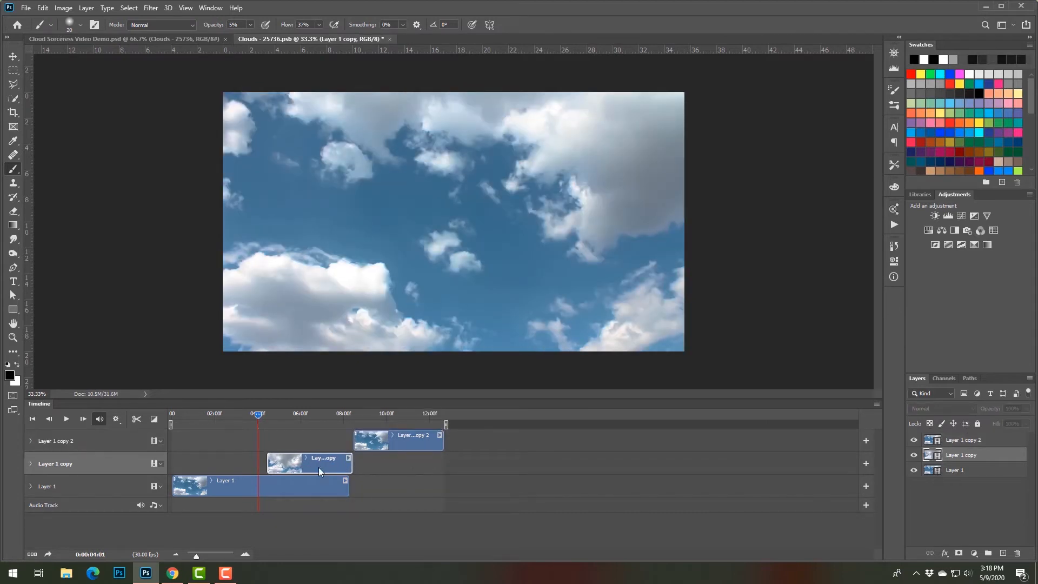
click(387, 446)
drag(397, 443, 212, 449)
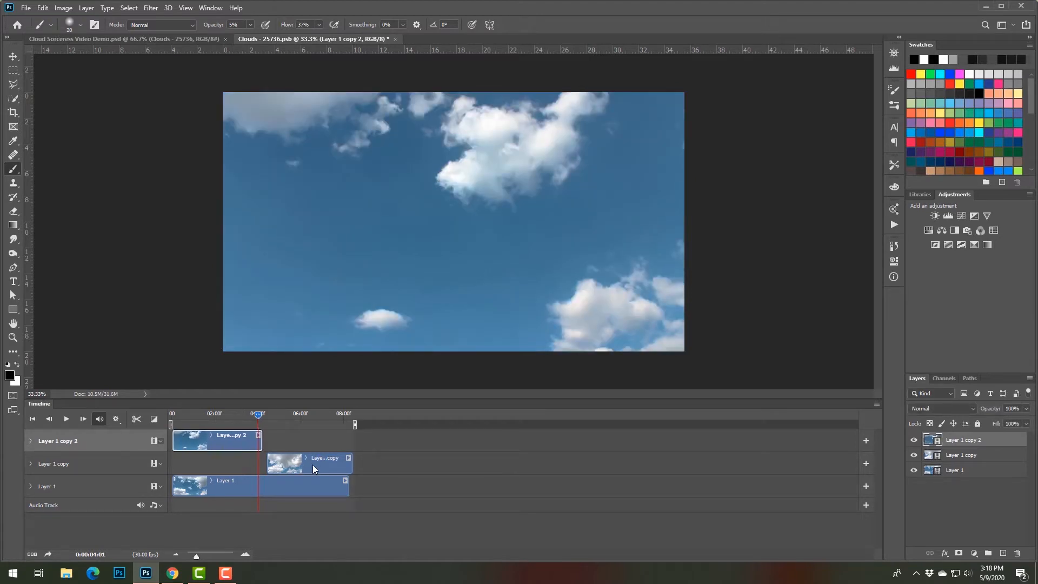
Align the Layer 1 copy clip's end with Layer 1 and shorten the Layer 1 copy 2 clip to about 3.3 seconds.
drag(312, 468, 306, 464)
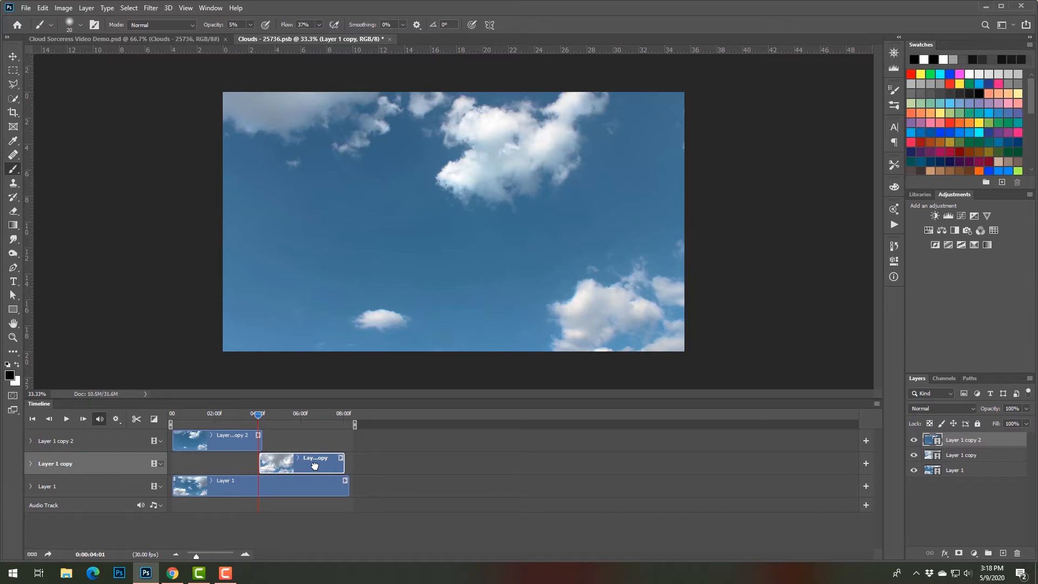
drag(313, 465, 317, 465)
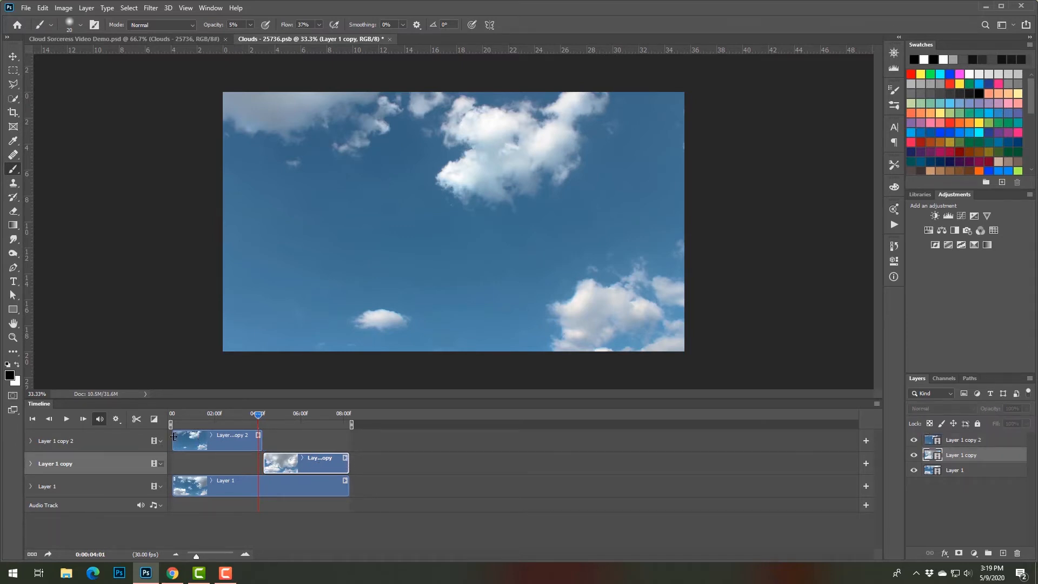
mouse_move(260, 440)
mouse_down()
mouse_move(243, 439)
mouse_move(253, 416)
mouse_move(225, 416)
mouse_move(264, 426)
mouse_move(254, 430)
mouse_up()
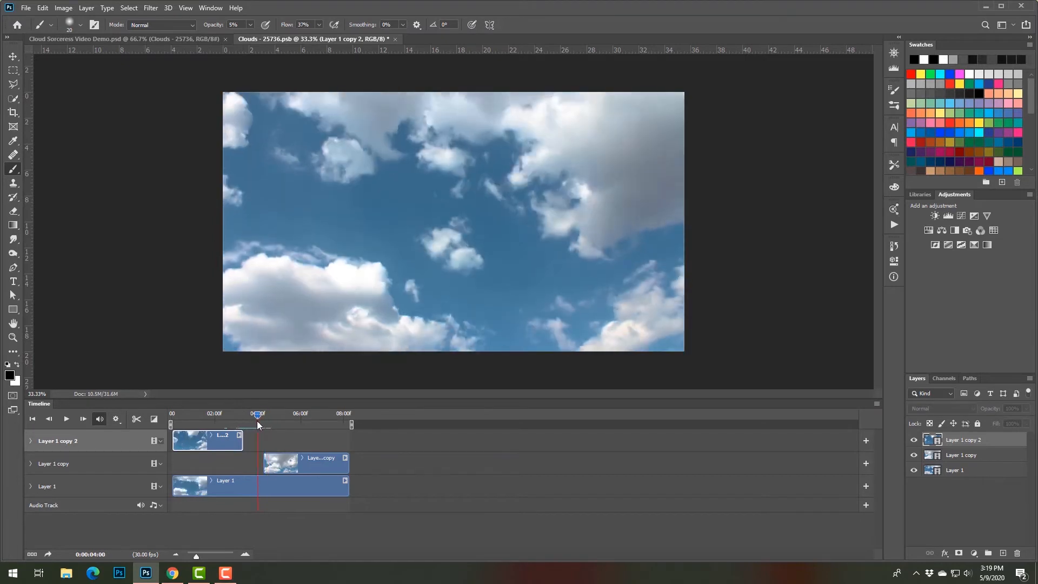
Apply a 1 s Fade transition to the end of Layer 1 copy 2 and the start of Layer 1 copy.
click(155, 419)
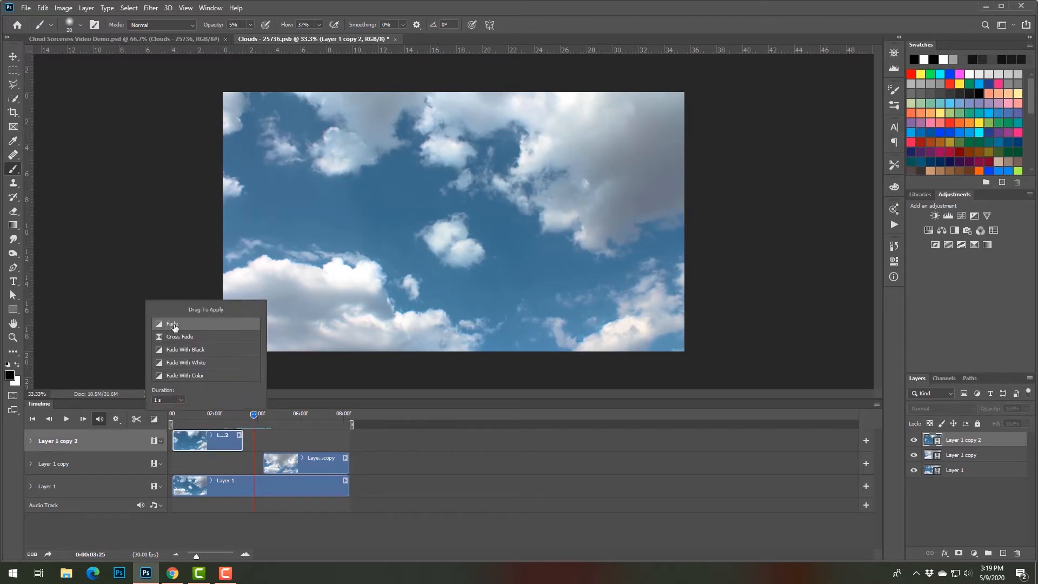
drag(172, 327, 232, 446)
drag(173, 328, 273, 468)
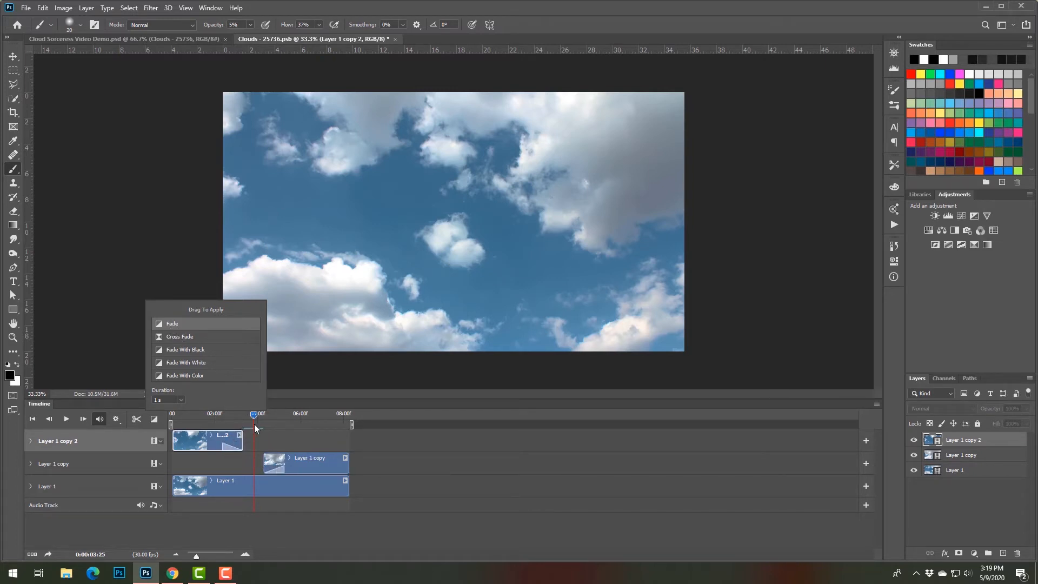
Shorten the Layer 1 copy 2 clip to about 1.3 seconds and trim the Layer 1 copy clip's start to about 5.2 seconds.
drag(253, 414, 231, 424)
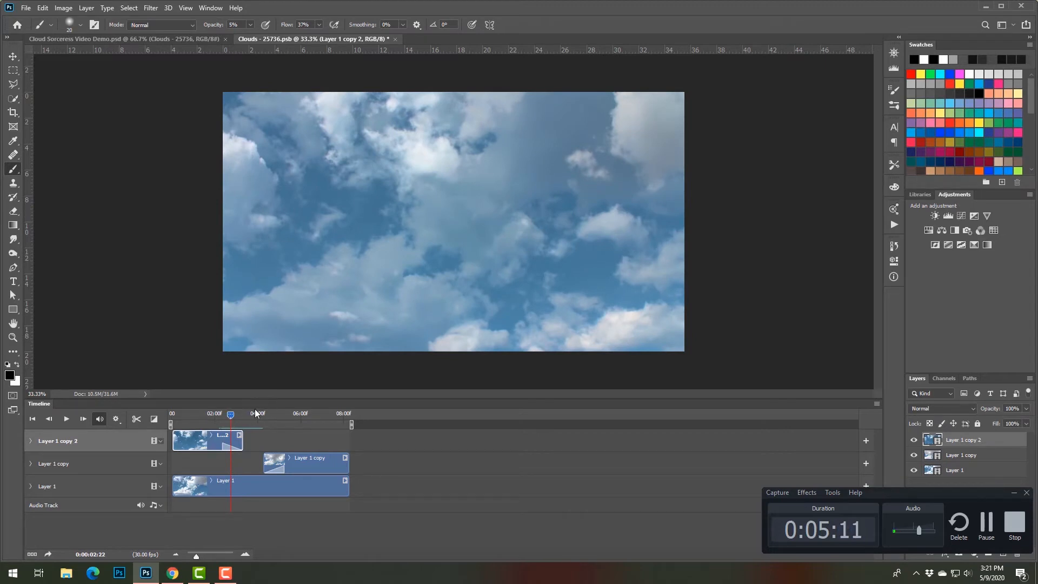
drag(243, 441, 205, 416)
click(211, 415)
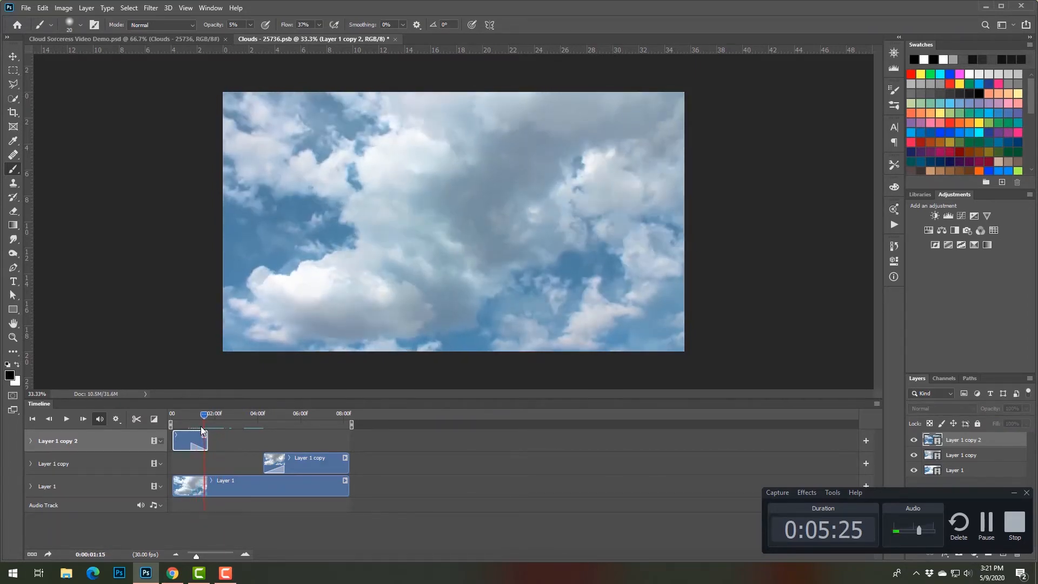
drag(202, 431, 223, 420)
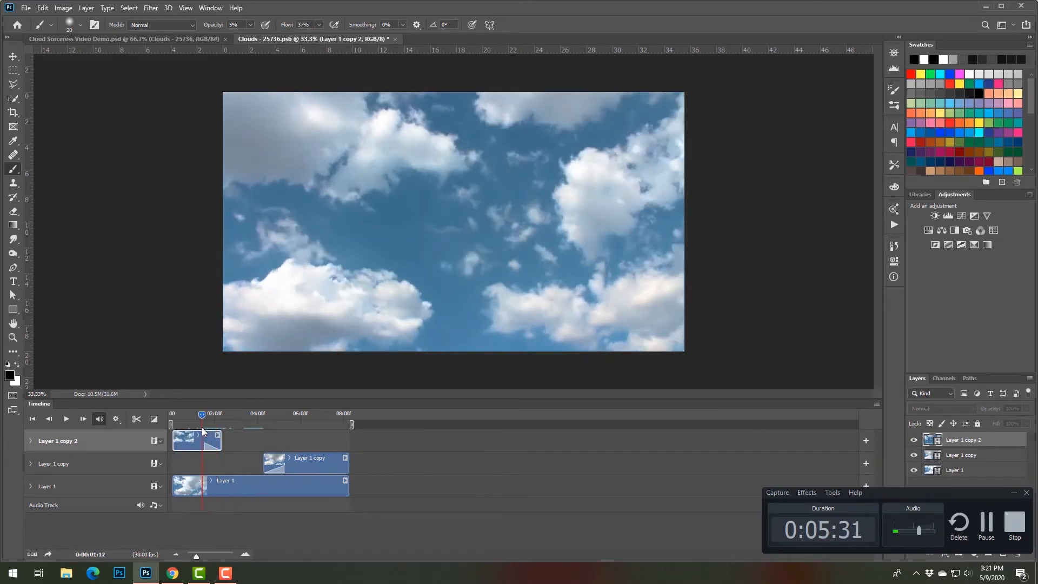
click(215, 432)
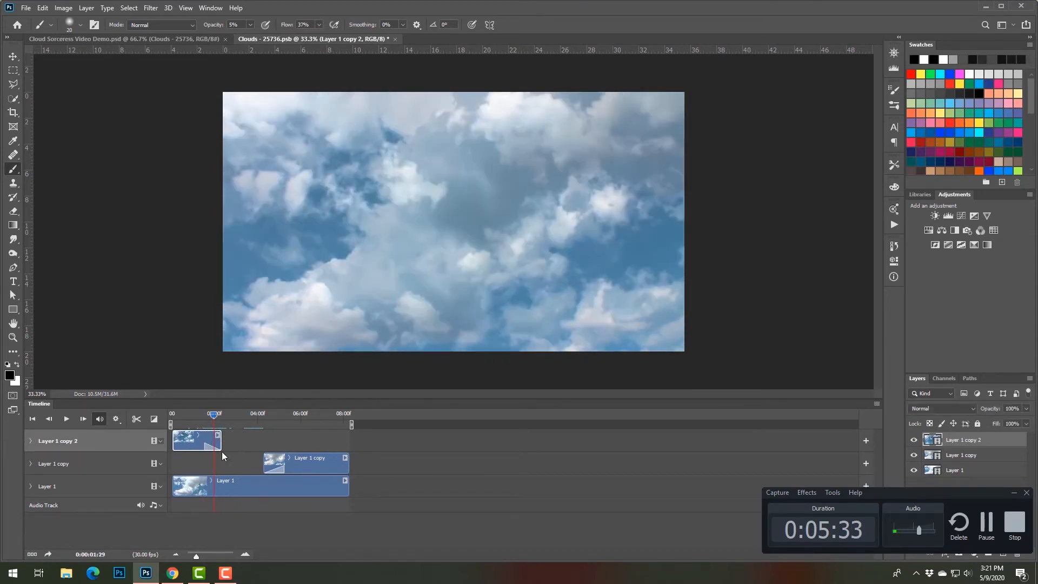
drag(219, 442, 285, 461)
click(262, 417)
drag(274, 417, 269, 439)
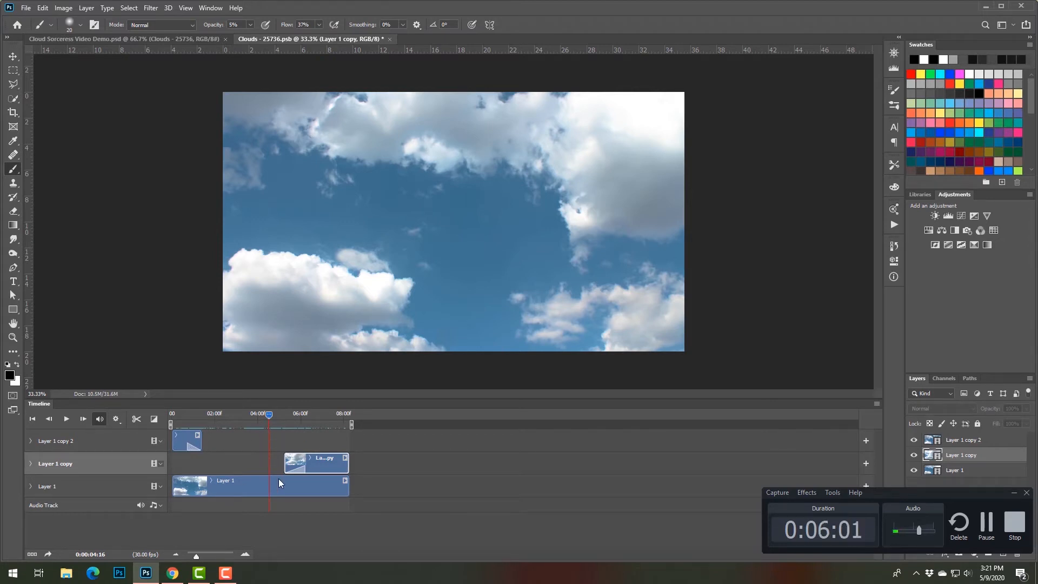
Check where the woman's clip ends in Cloud Sorceress Video Demo.psd, and set the clouds document's current time to 0:00:05:00.
click(165, 39)
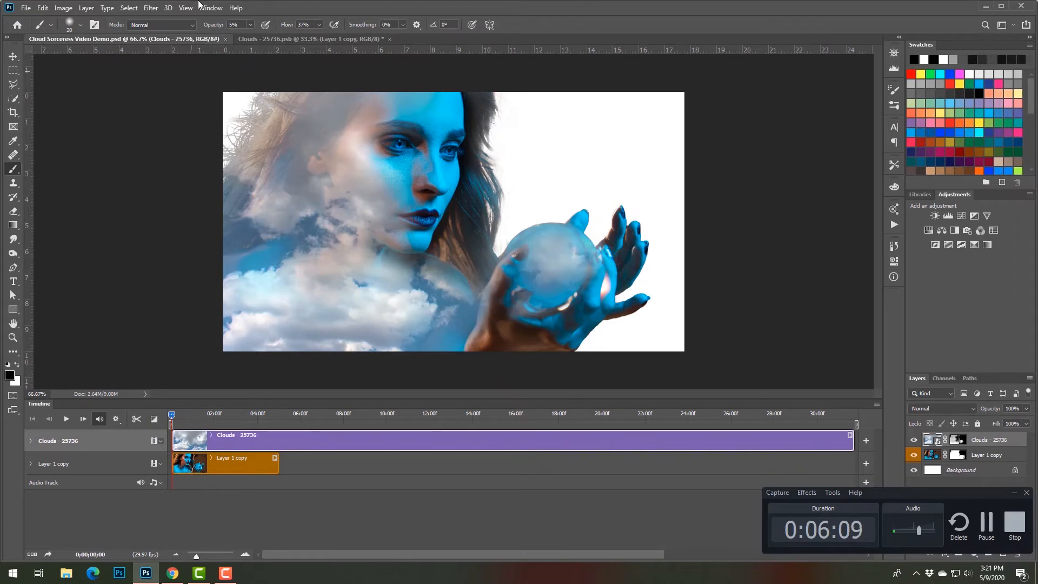
click(280, 420)
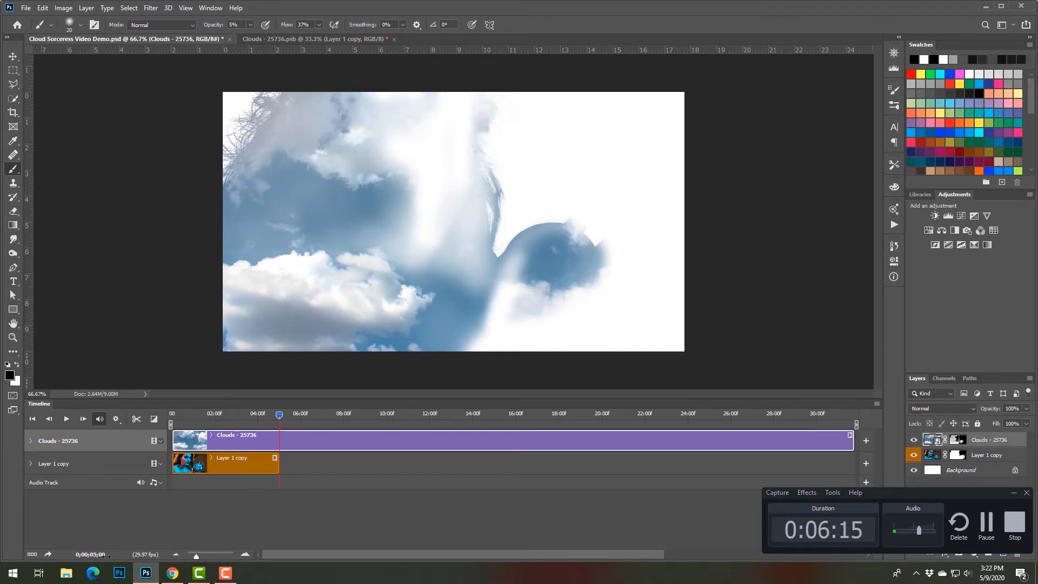
click(301, 39)
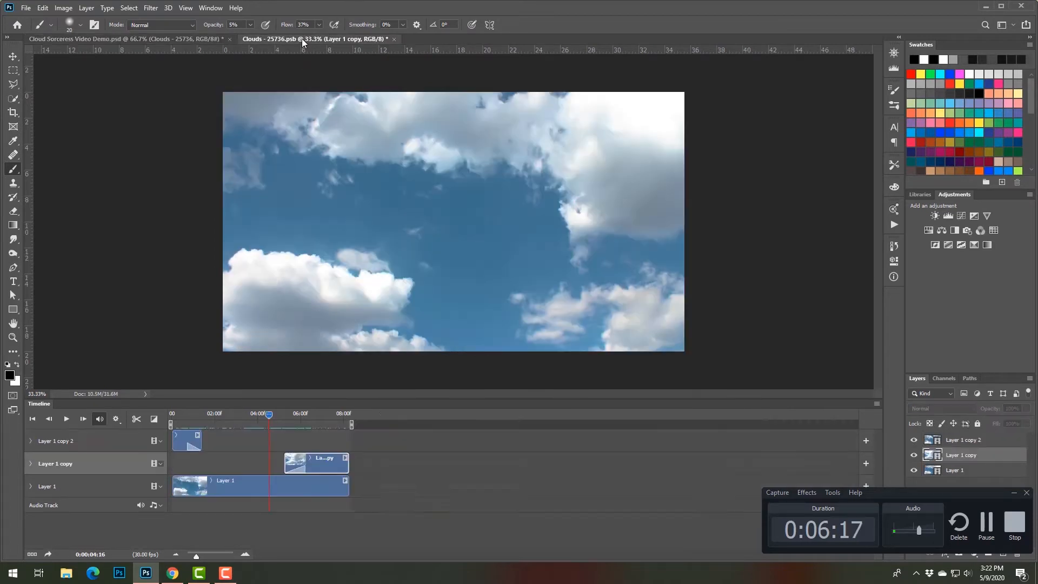
click(87, 555)
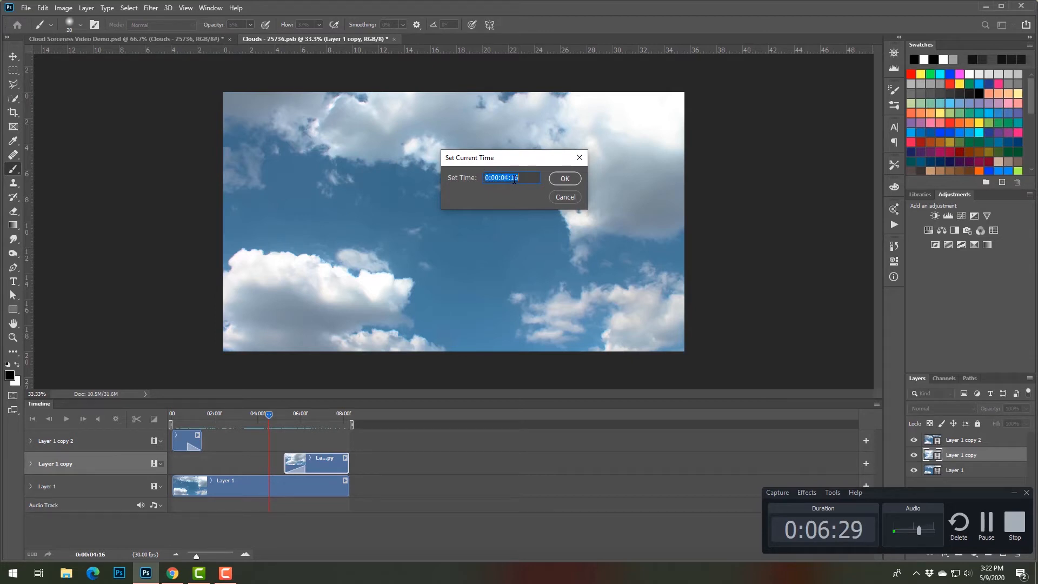
drag(504, 179, 521, 180)
text(5:00)
key(Return)
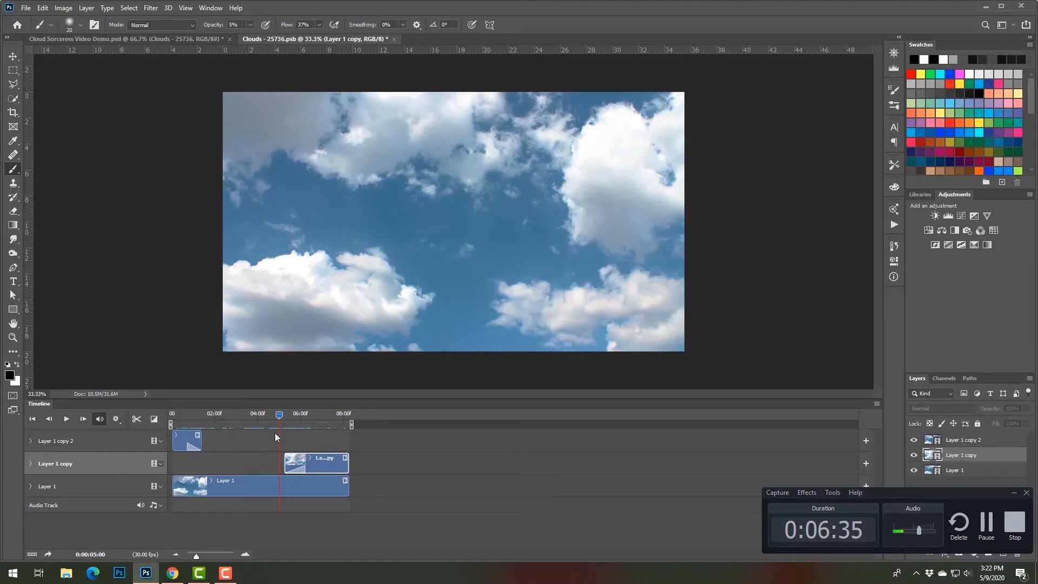
Move the Layer 1 copy clip so it ends at 0:00:05:00 and trim Layer 1's end to the same point.
click(307, 438)
click(323, 471)
shift+click(327, 489)
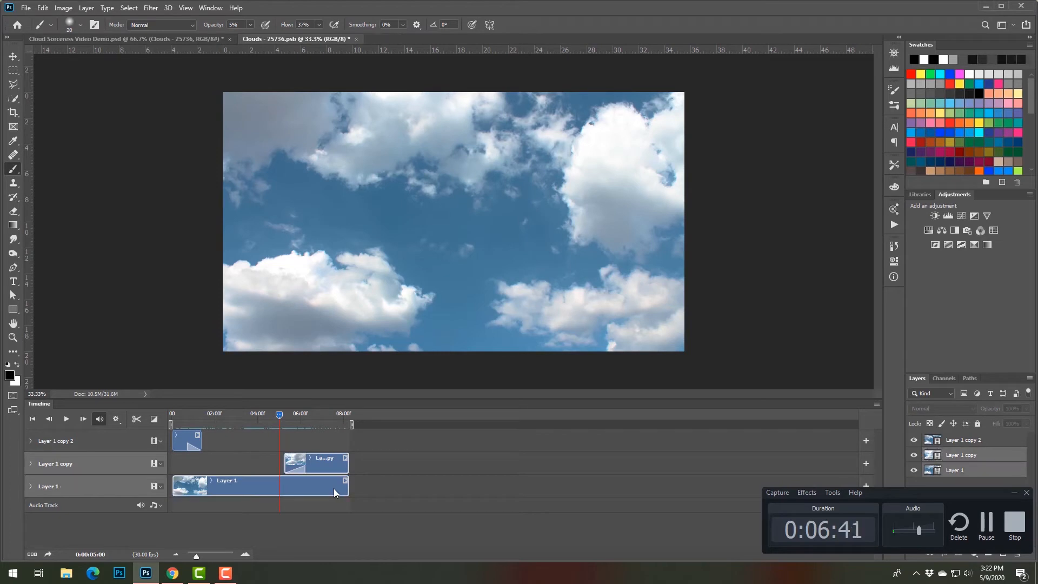
click(336, 435)
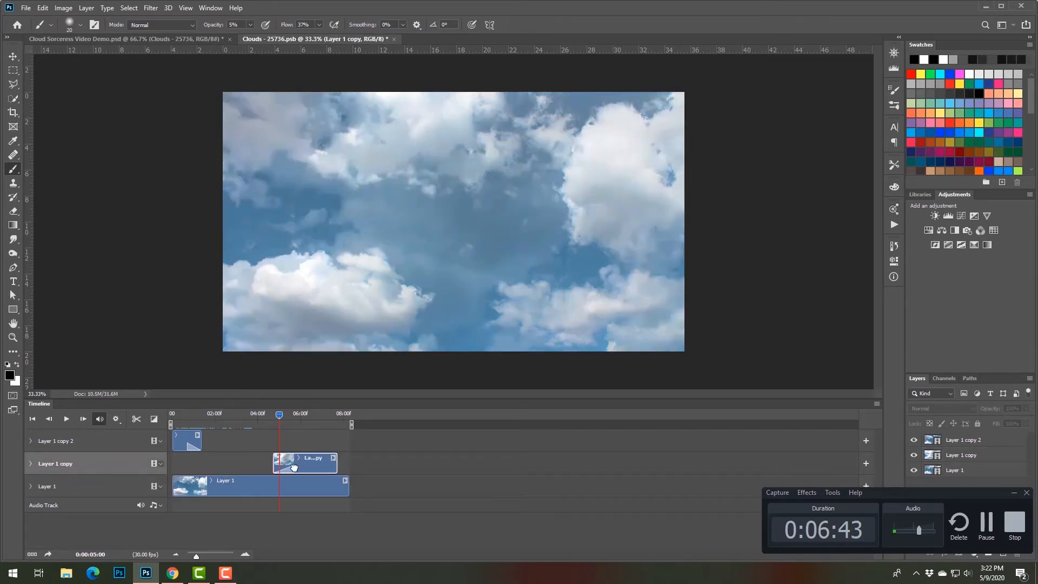
drag(329, 468, 259, 470)
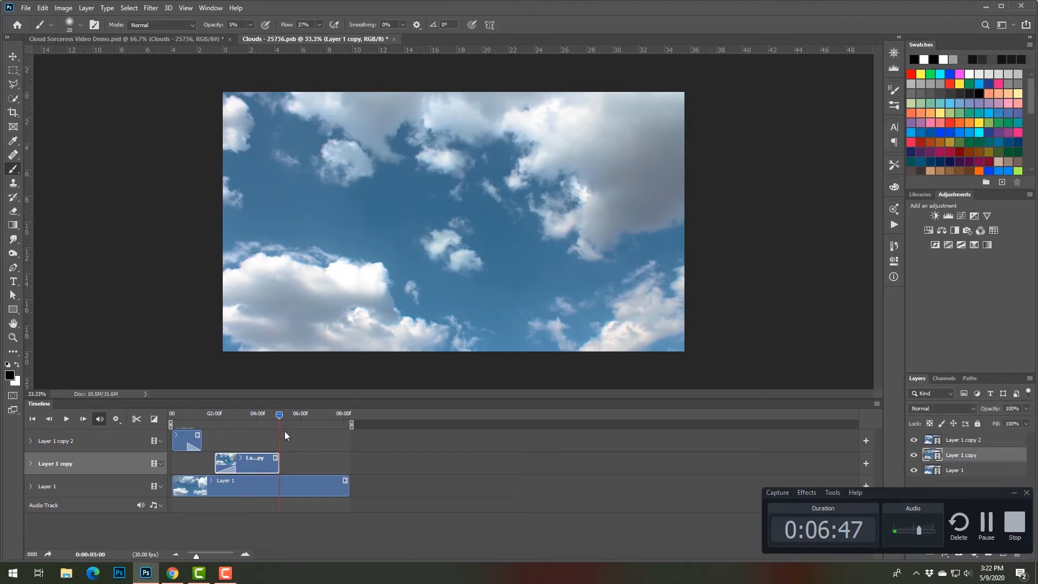
drag(349, 489, 279, 489)
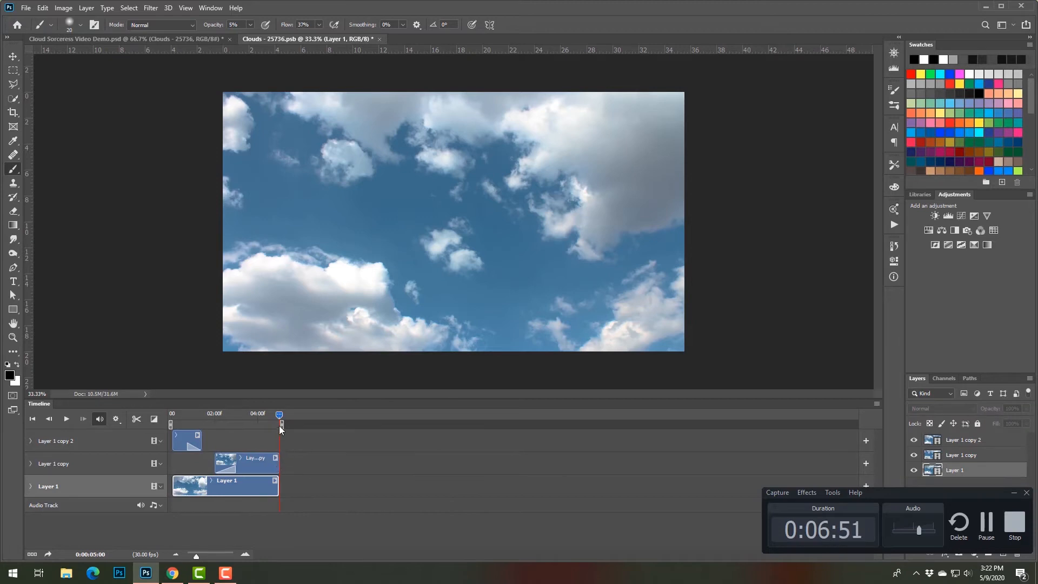
Preview the clouds loop from the beginning of the timeline.
drag(280, 416, 154, 427)
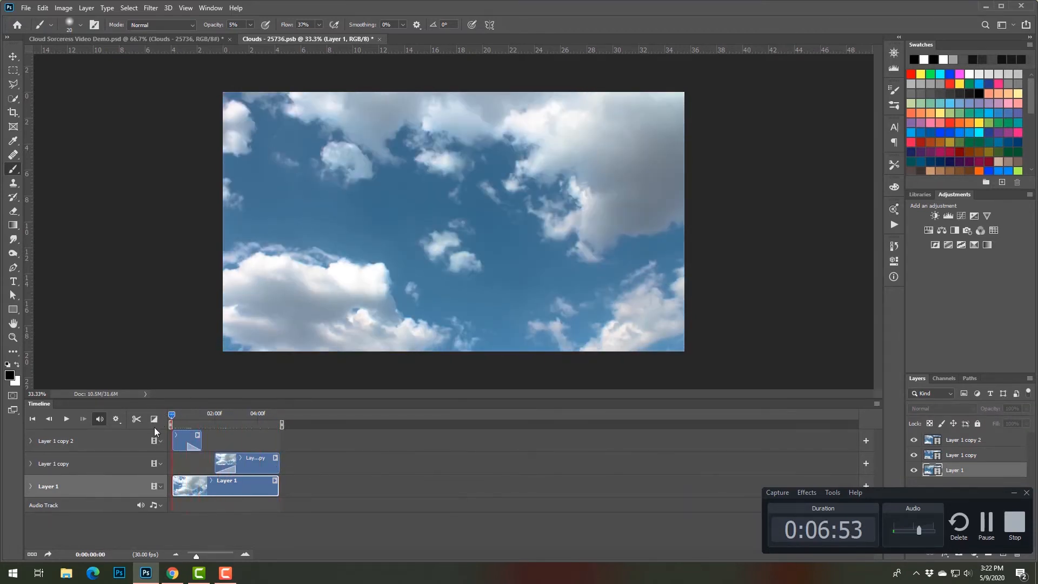
click(66, 421)
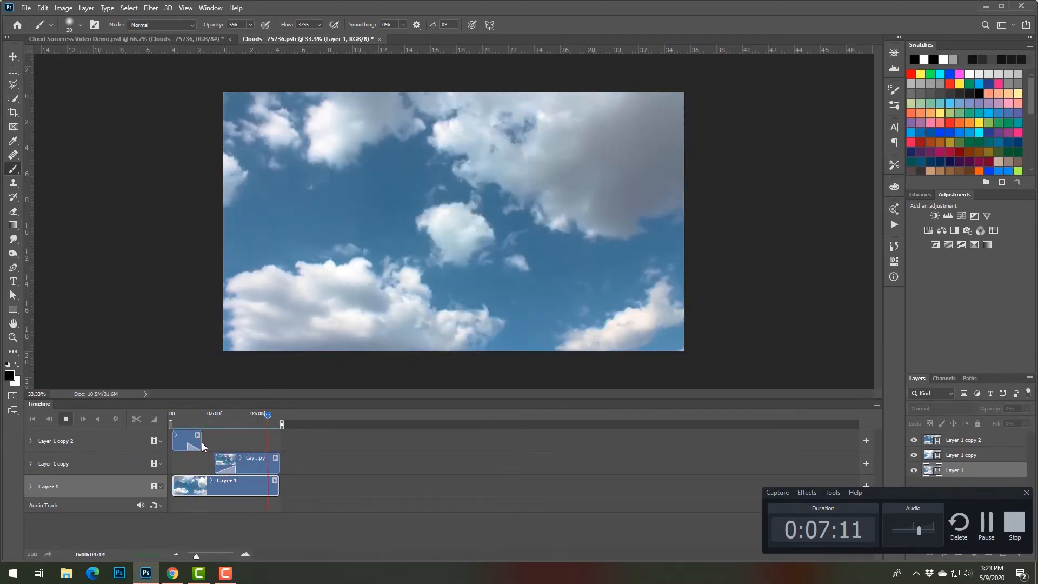
key(space)
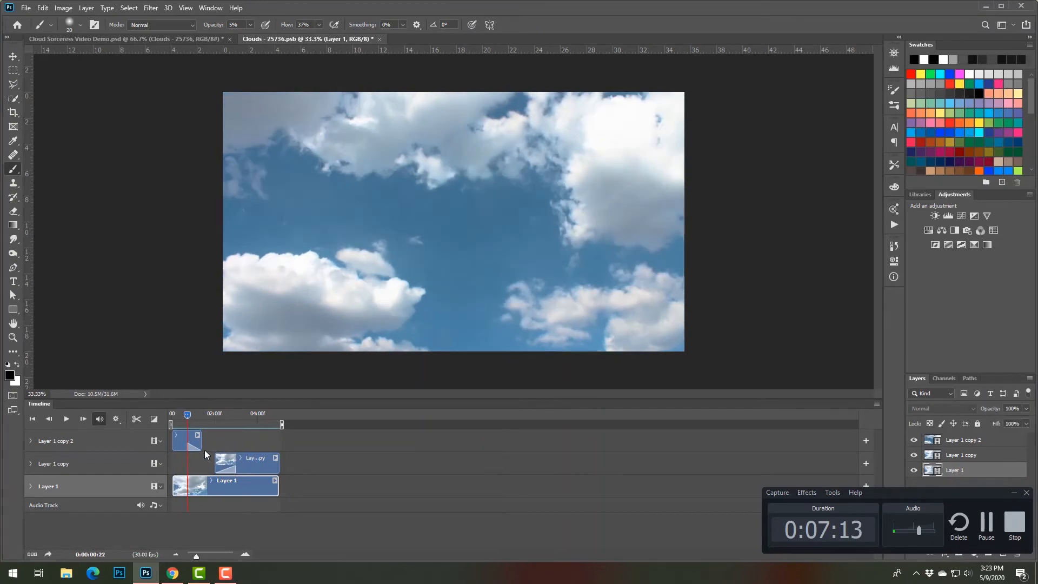
Try lengthening Layer 1 copy 2 to about 2.8 seconds, preview the loop, and trim the clip back to about 1.3 seconds.
drag(202, 447, 232, 441)
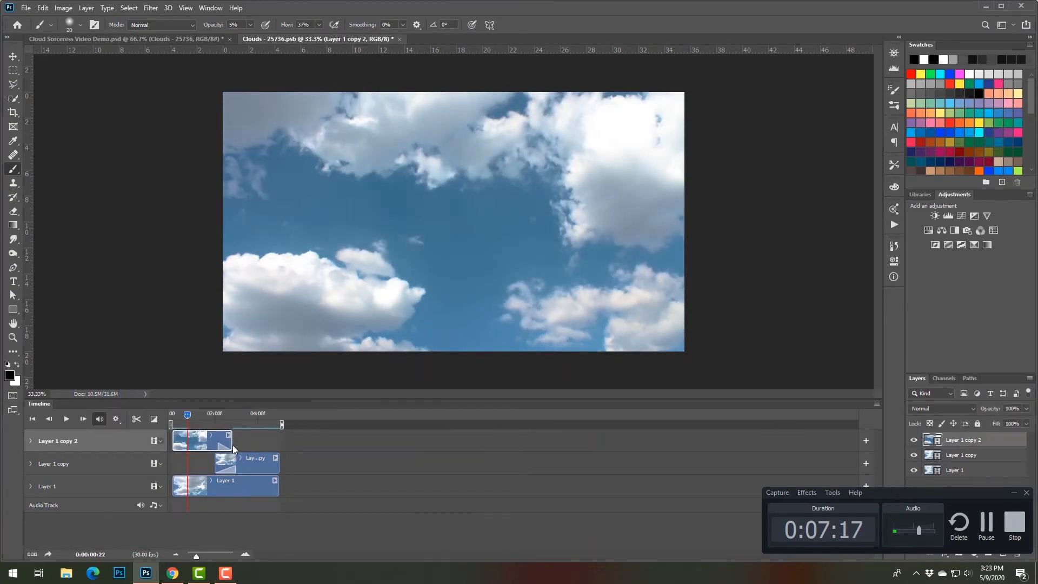
drag(187, 414, 171, 414)
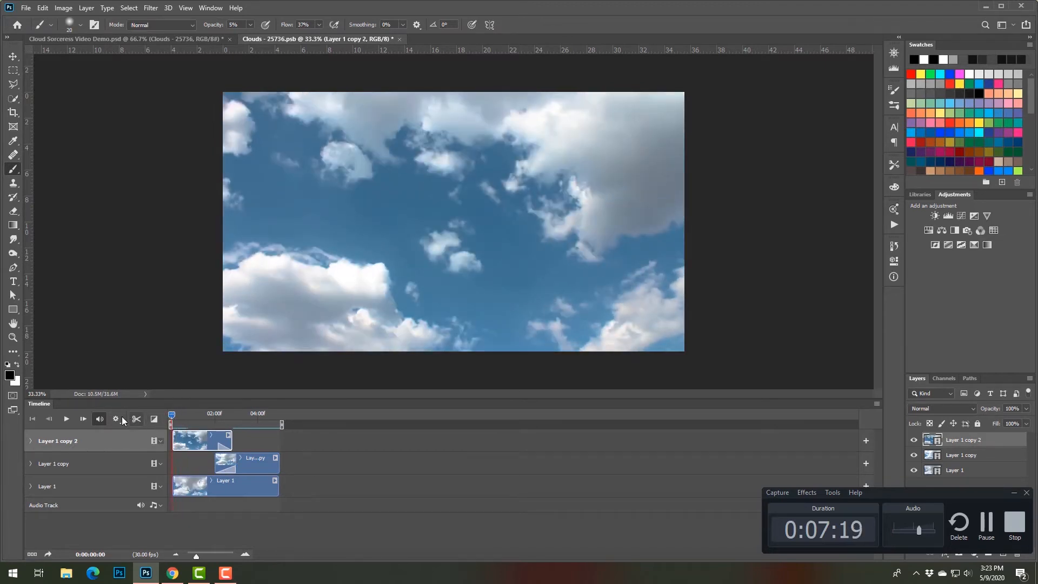
click(67, 419)
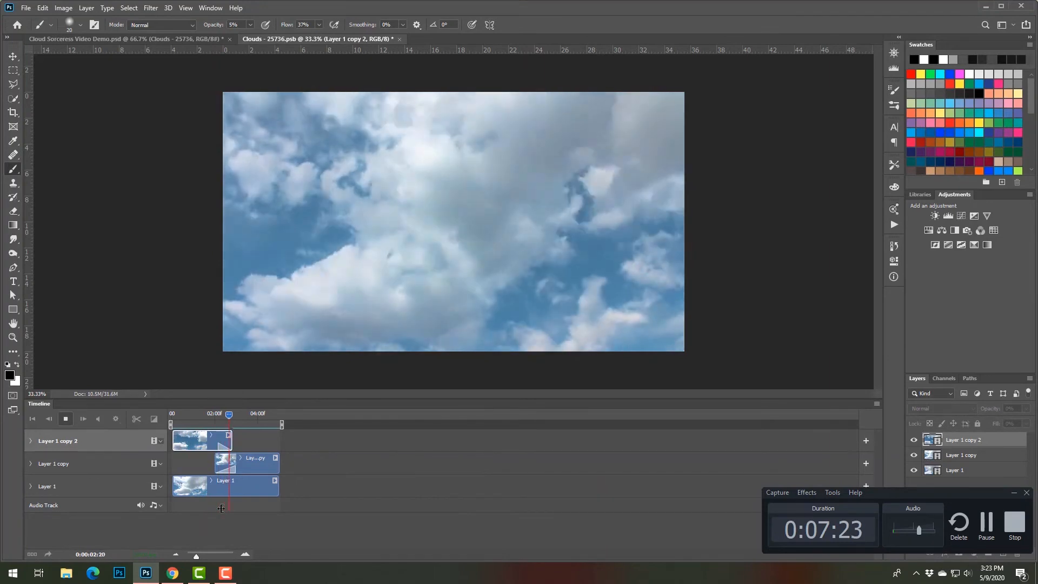
key(space)
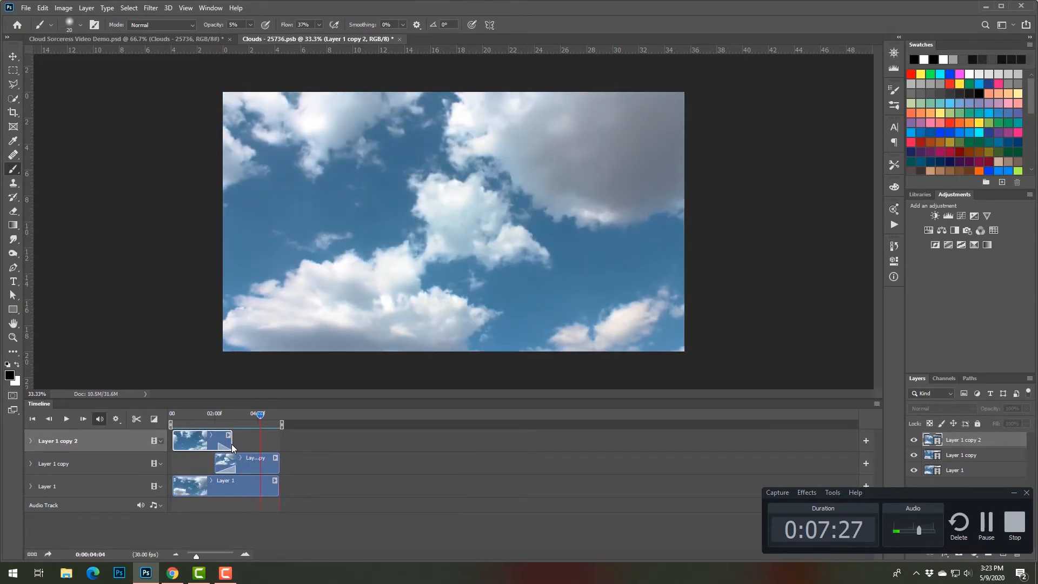
drag(233, 447, 201, 447)
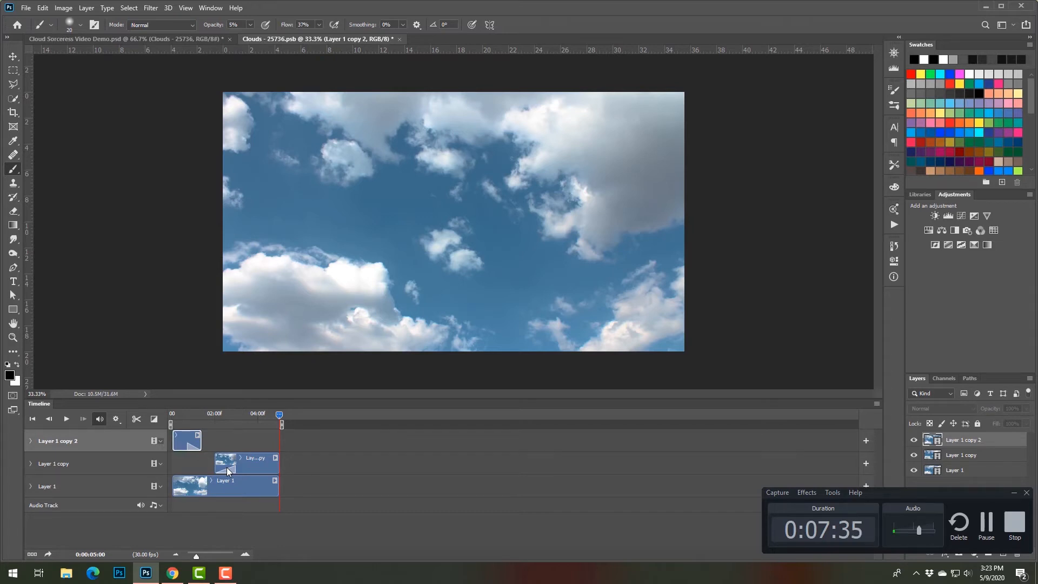
Save the clouds document and play the composite from the start in Cloud Sorceress Video Demo.psd.
key(ctrl+s)
click(199, 39)
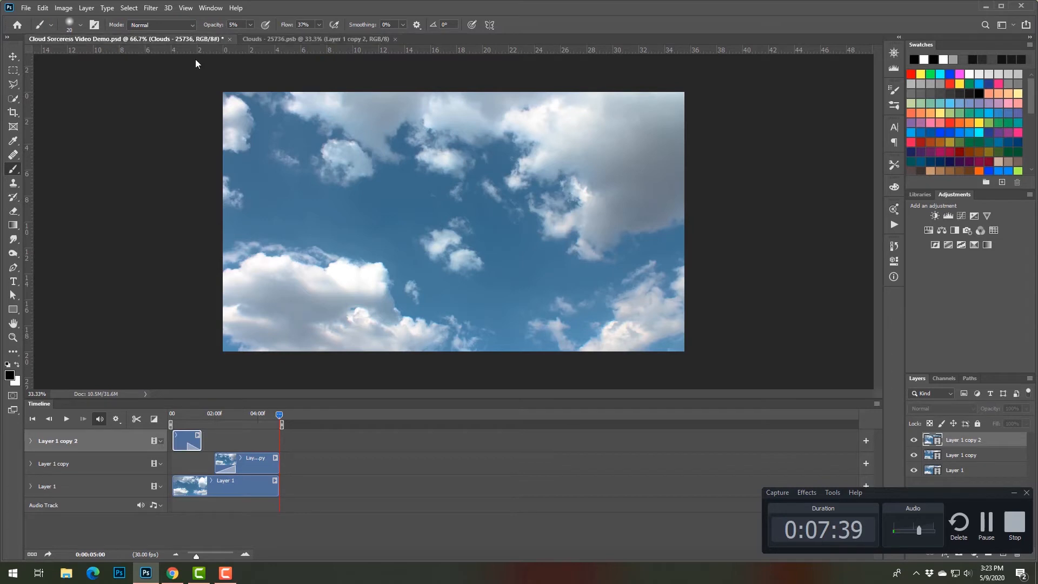
drag(273, 424, 172, 425)
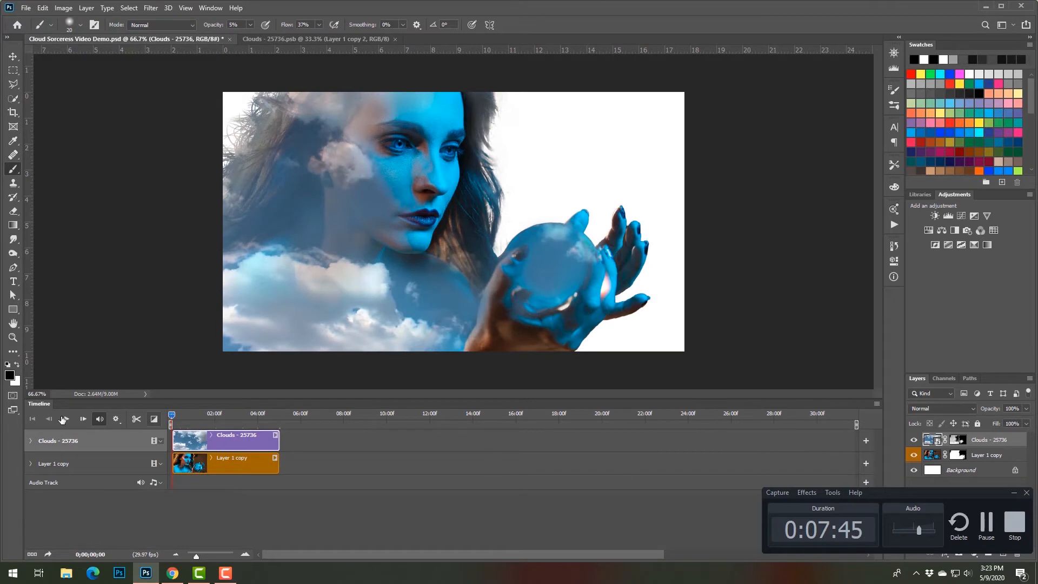
key(space)
click(1008, 493)
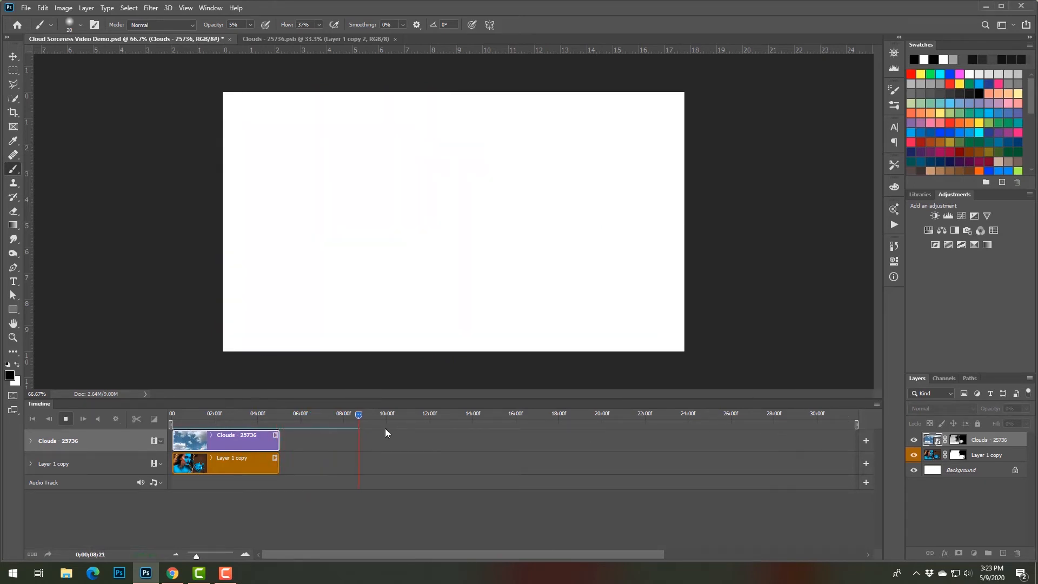
key(space)
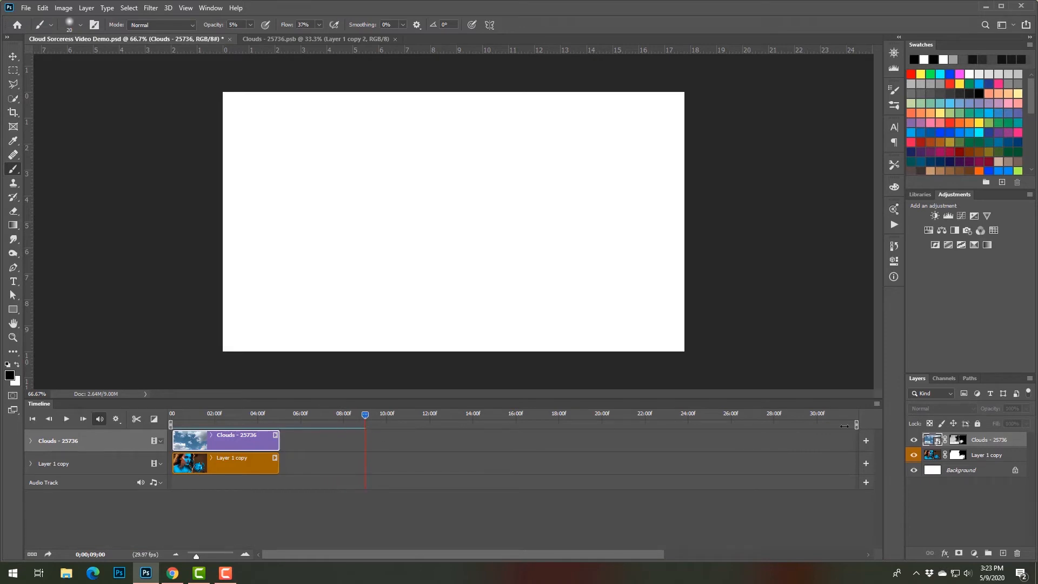
Shorten the composite's work area to end with the clips at about 5 seconds and move the playhead to 0;00;05;01.
drag(843, 426, 662, 431)
drag(362, 414, 228, 414)
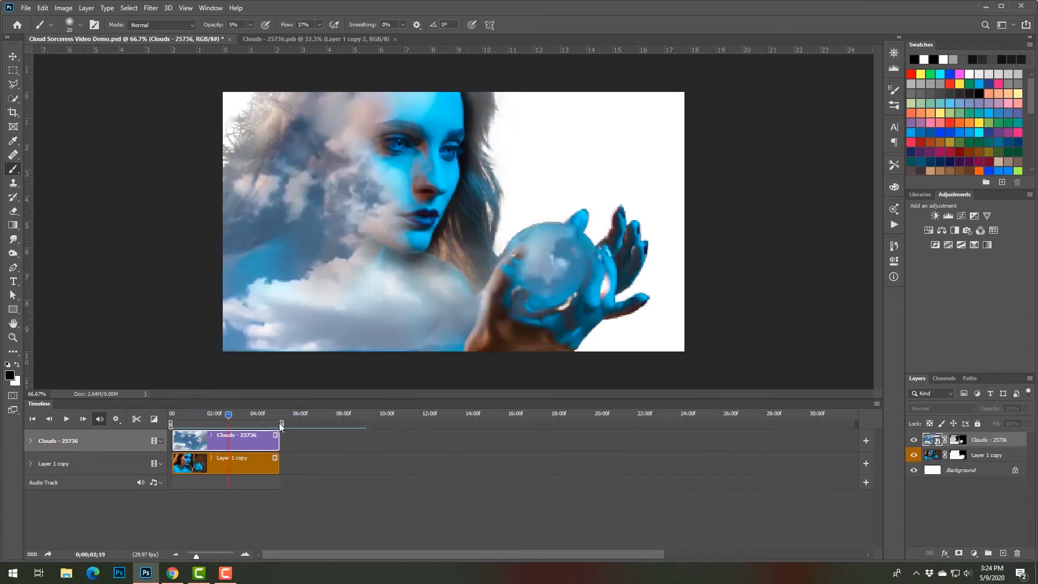
click(280, 422)
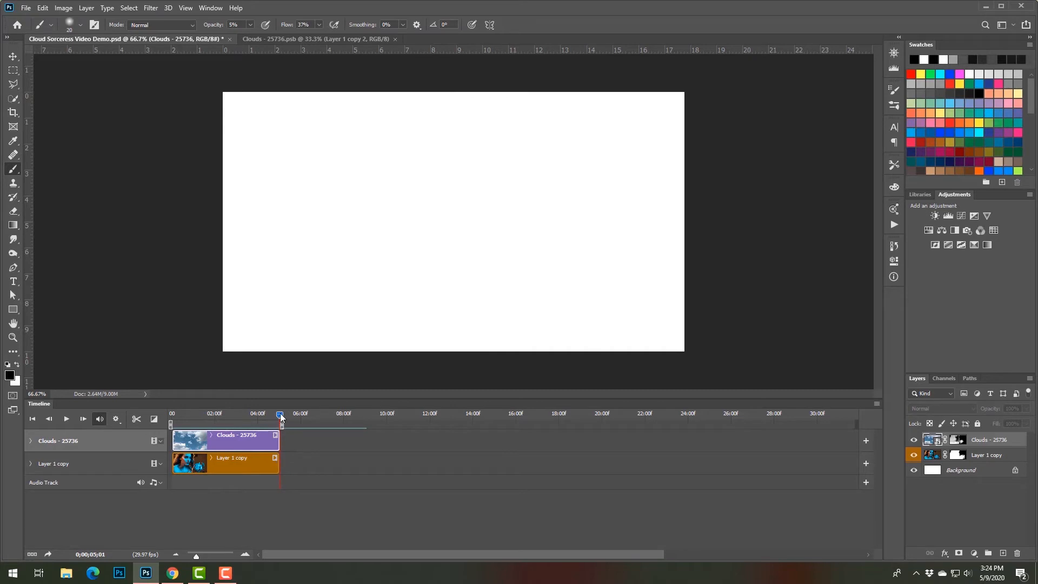
Extend the Layer 1 copy clip of the woman to end exactly with the Clouds - 25736 clip.
click(245, 555)
click(244, 556)
click(245, 555)
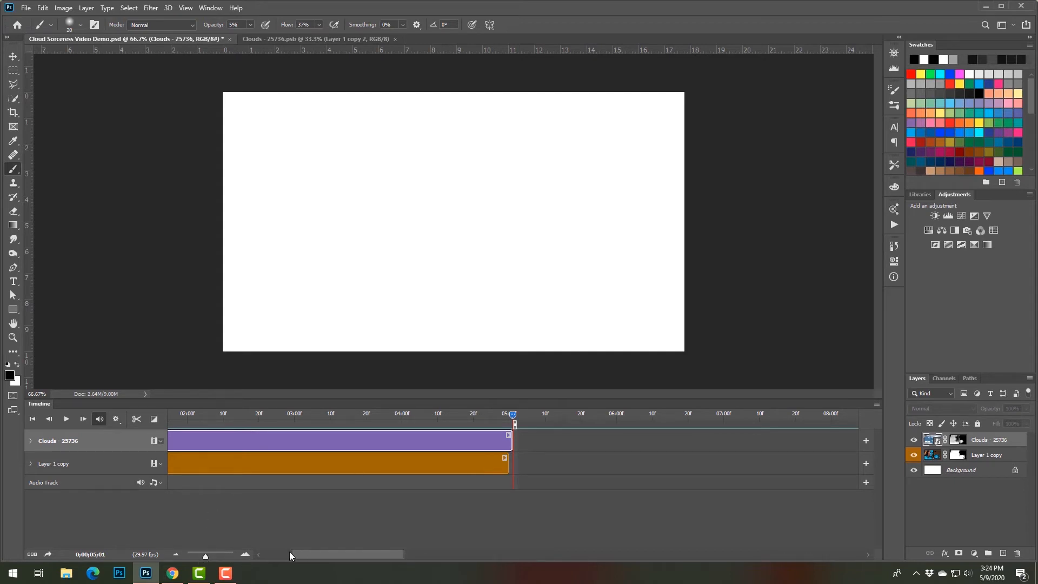
drag(290, 551, 252, 551)
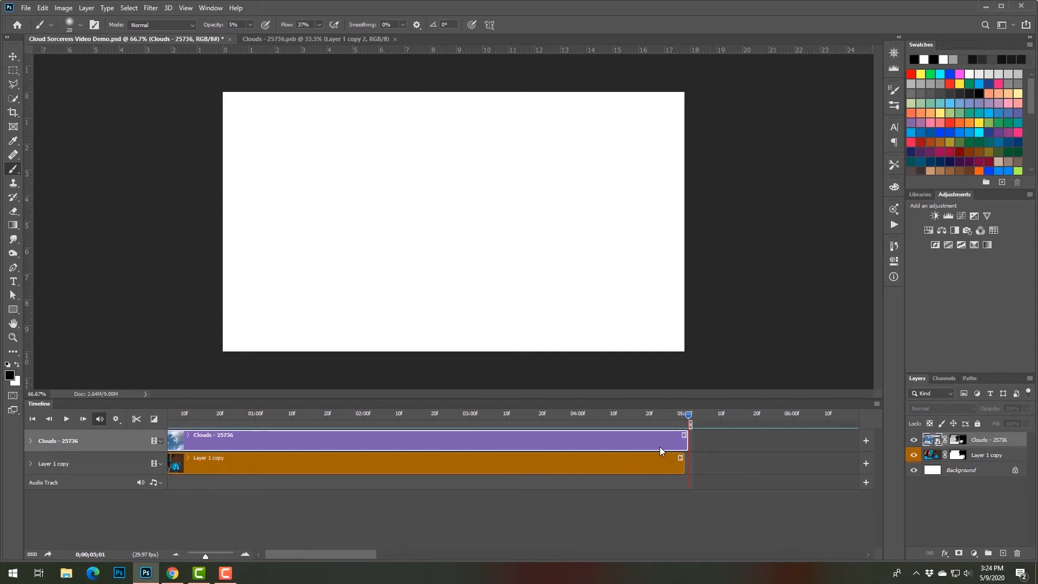
drag(682, 461, 688, 465)
Play the full composite timeline to check the looping clouds over the woman.
key(space)
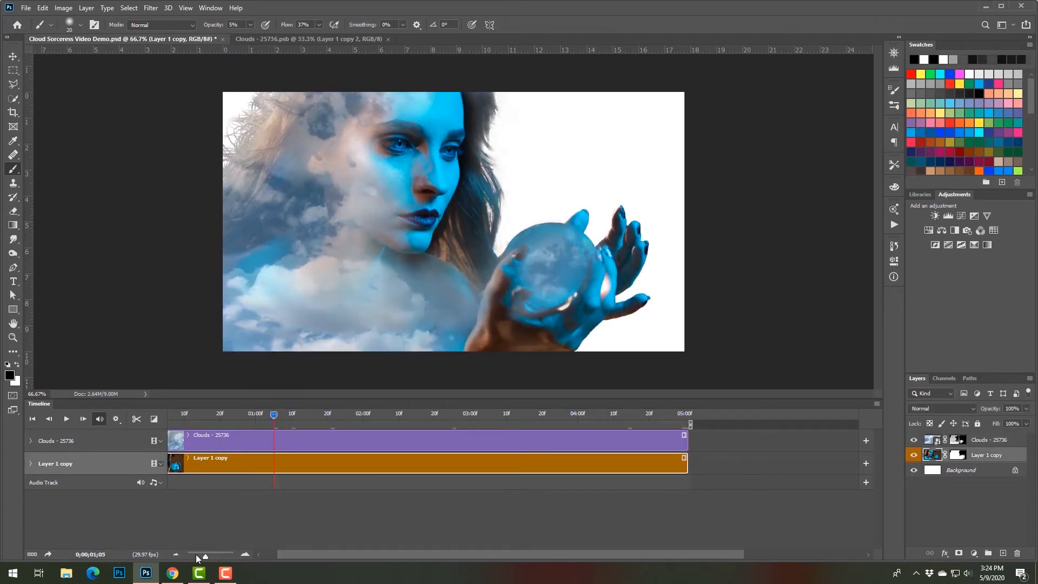
click(176, 554)
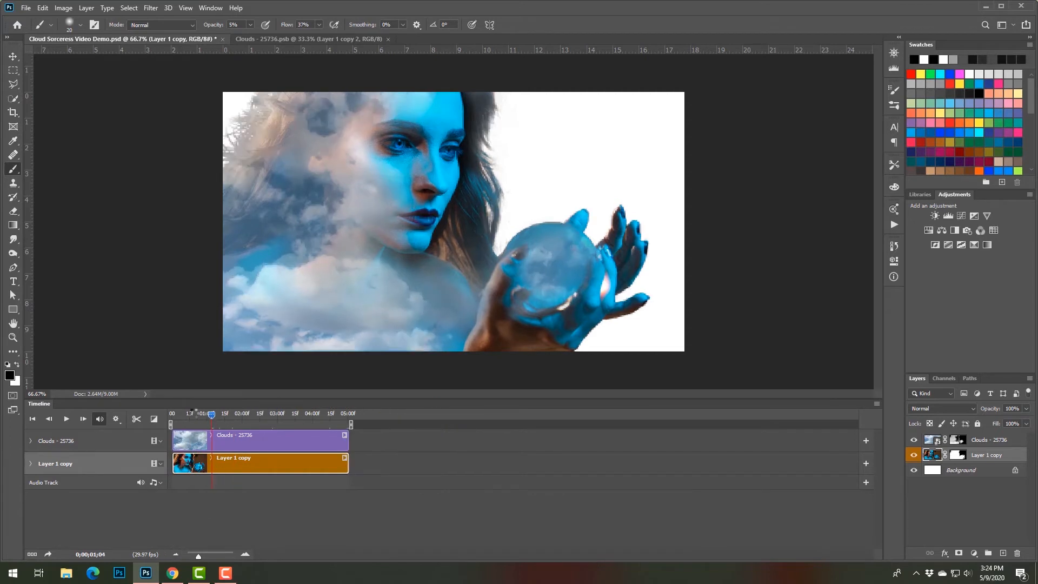
key(space)
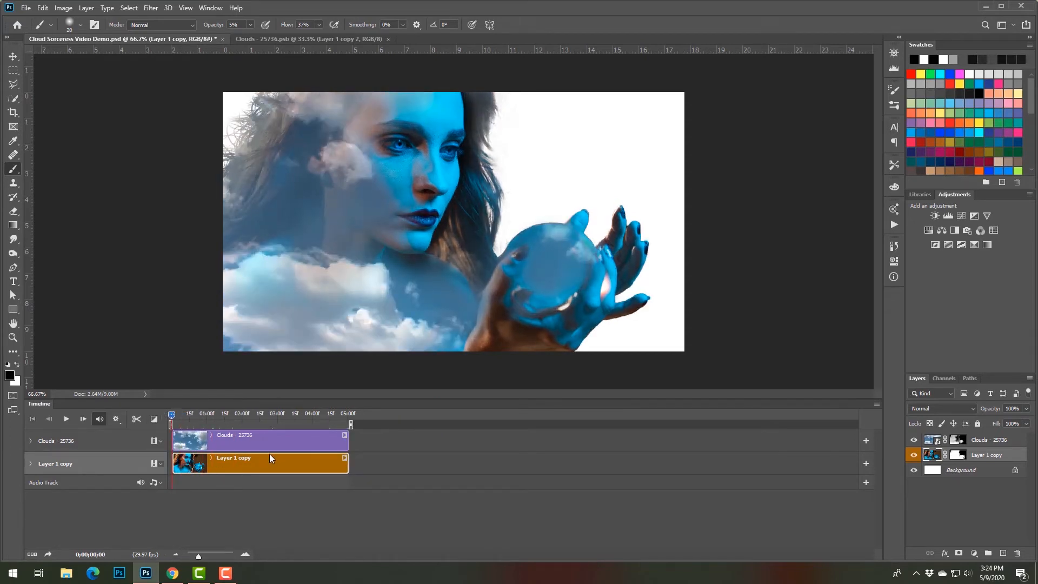
key(space)
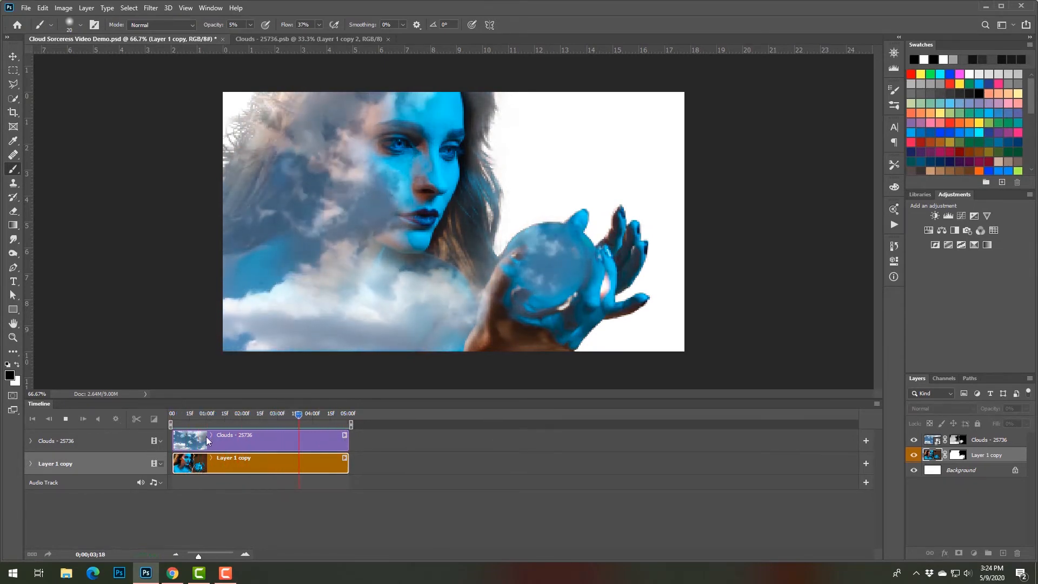
click(66, 419)
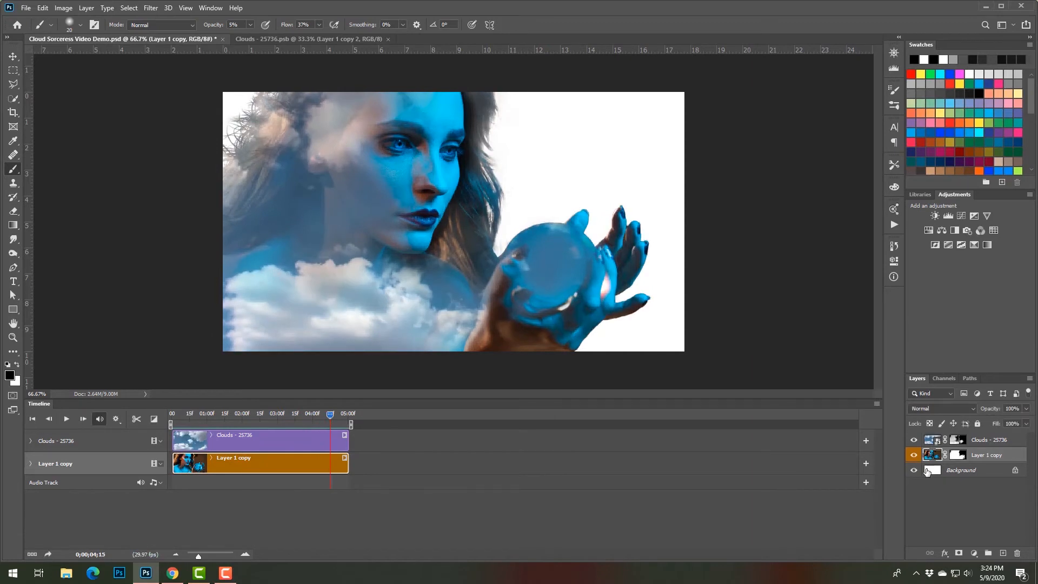
Add a black Solid Color fill layer directly above the Background layer.
click(976, 471)
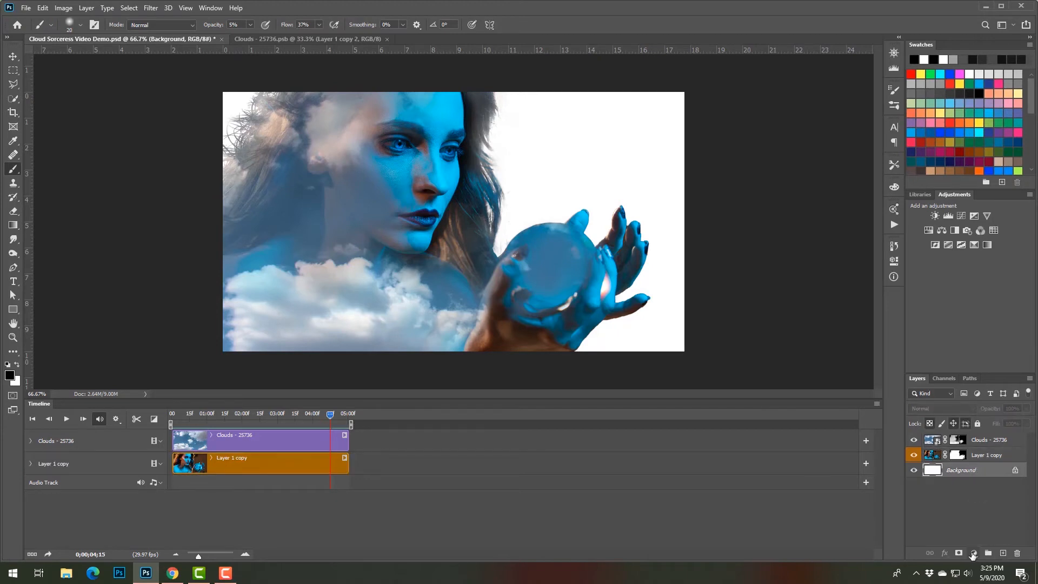
click(974, 553)
click(981, 362)
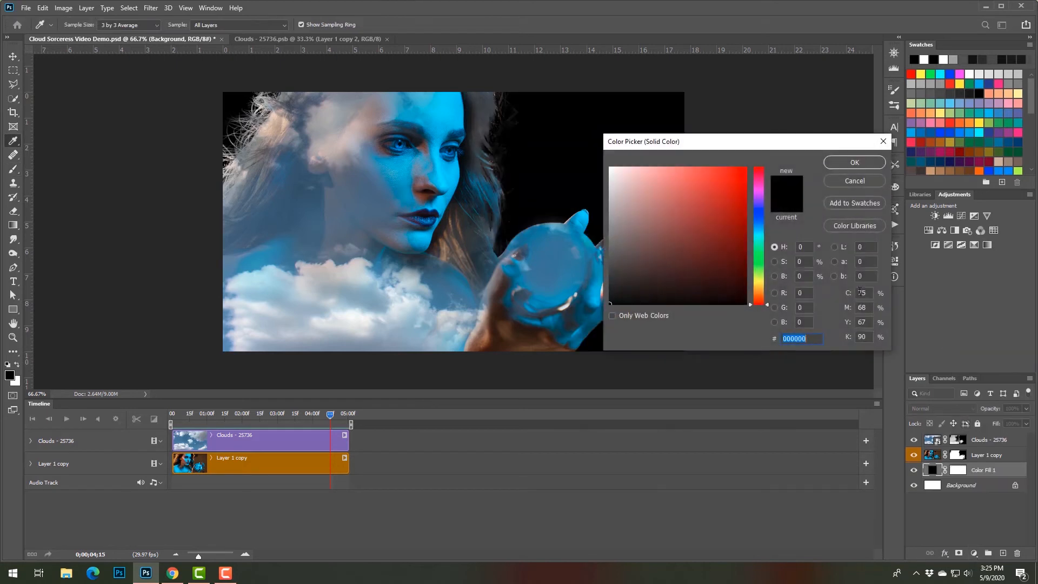
click(842, 163)
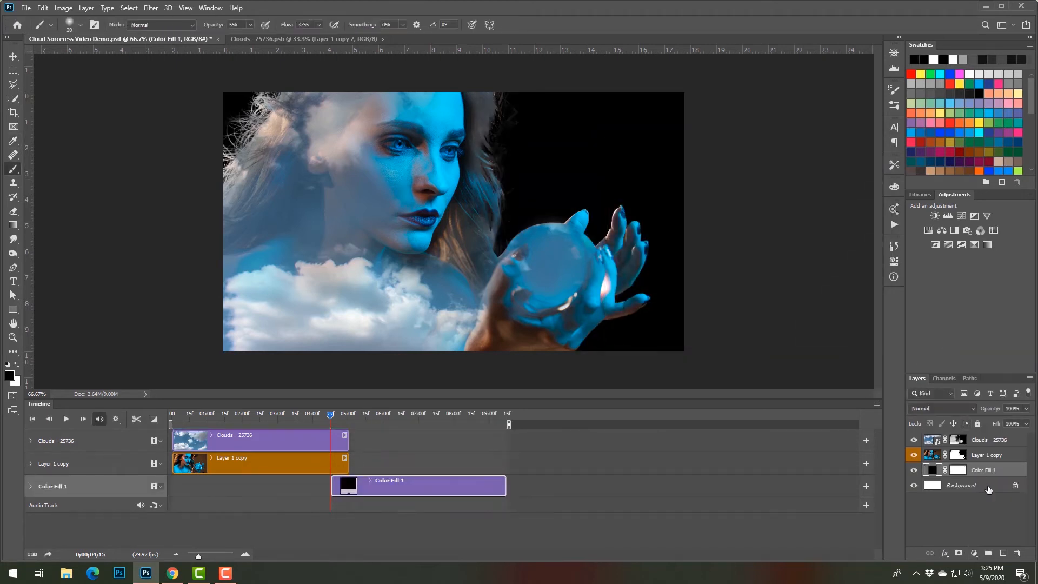
Duplicate the Clouds - 25736 layer beneath Layer 1 copy and delete the duplicate's layer mask.
click(986, 440)
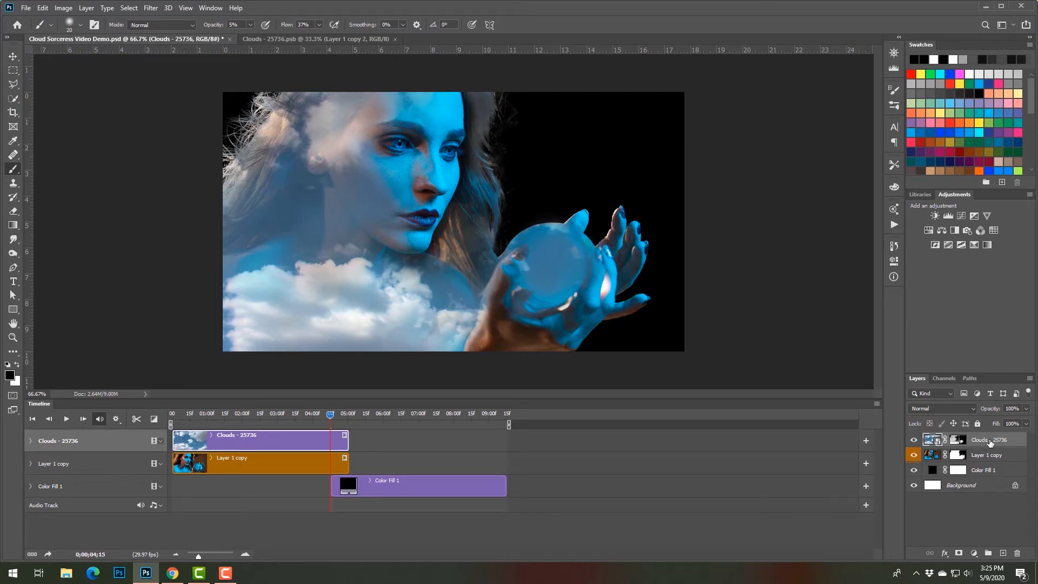
drag(989, 442, 992, 466)
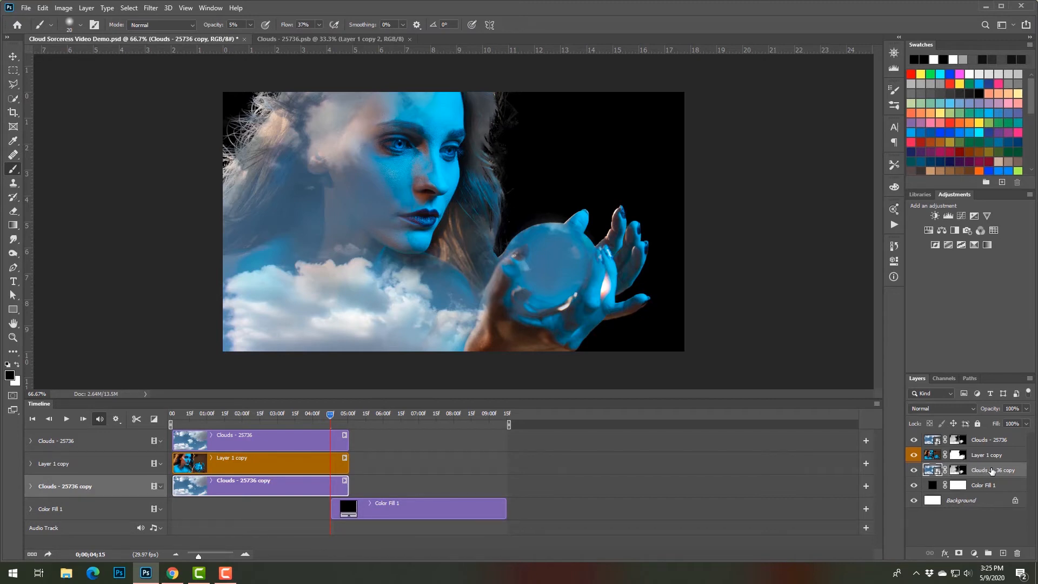
click(955, 472)
right_click(955, 472)
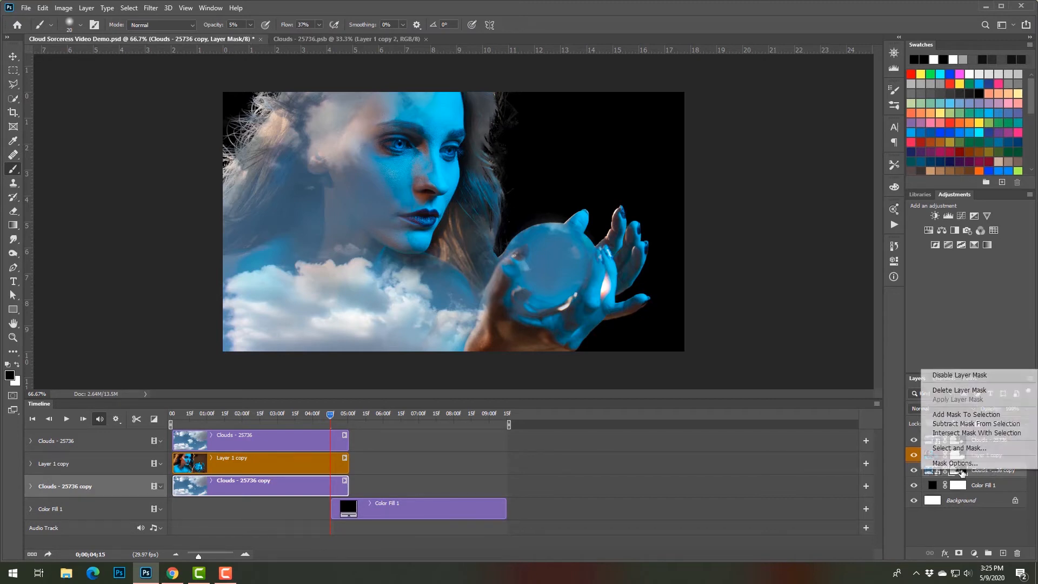
click(962, 390)
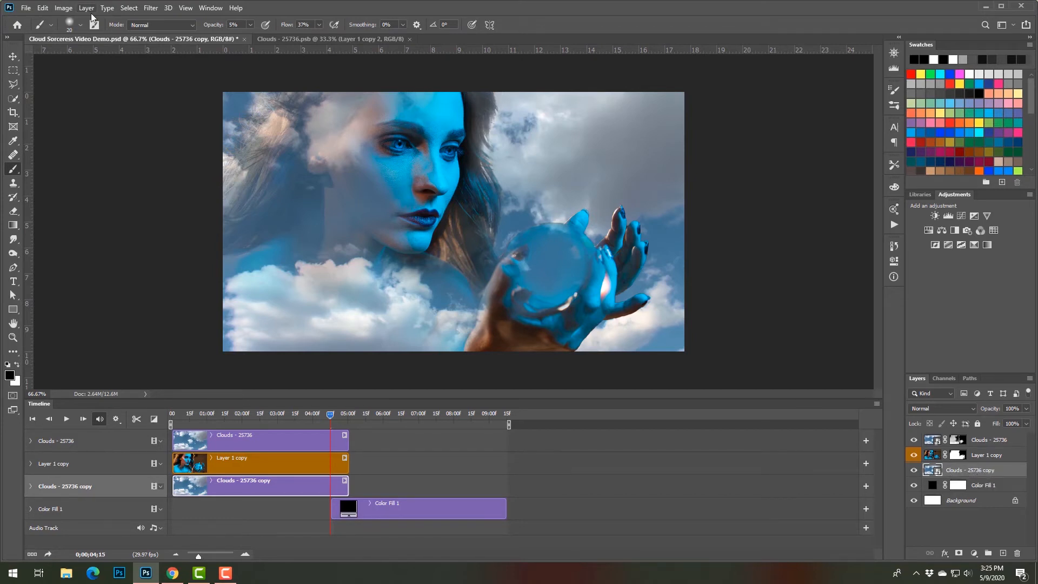
click(64, 8)
mouse_move(71, 36)
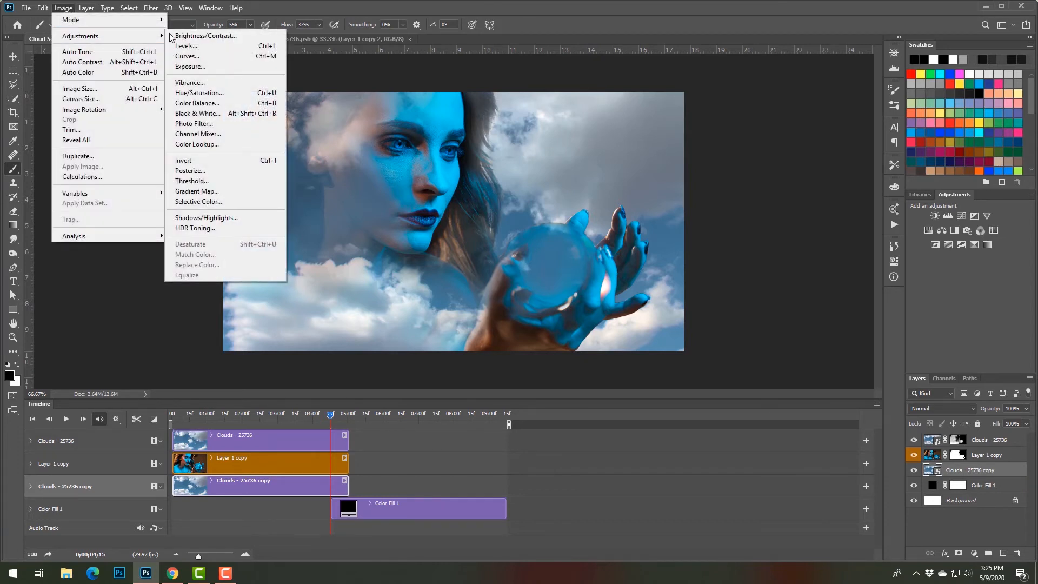
click(199, 93)
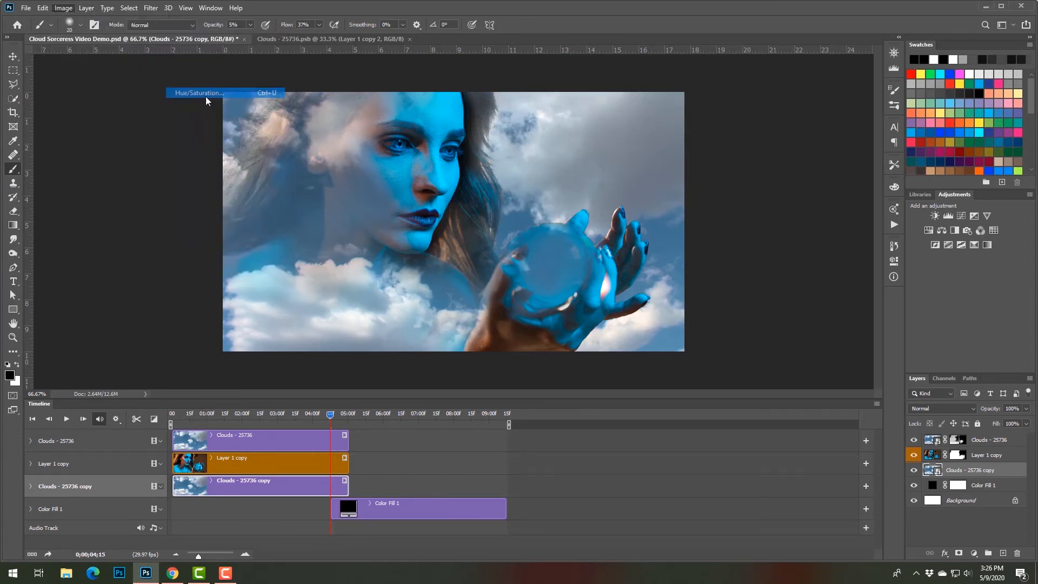
drag(491, 220, 451, 218)
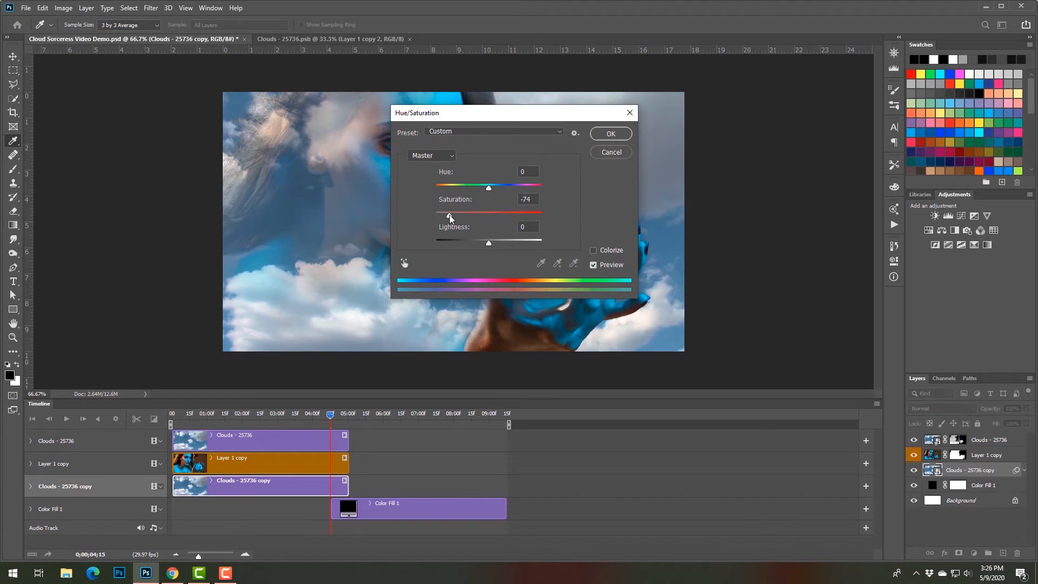
drag(519, 112, 795, 150)
drag(731, 257, 725, 256)
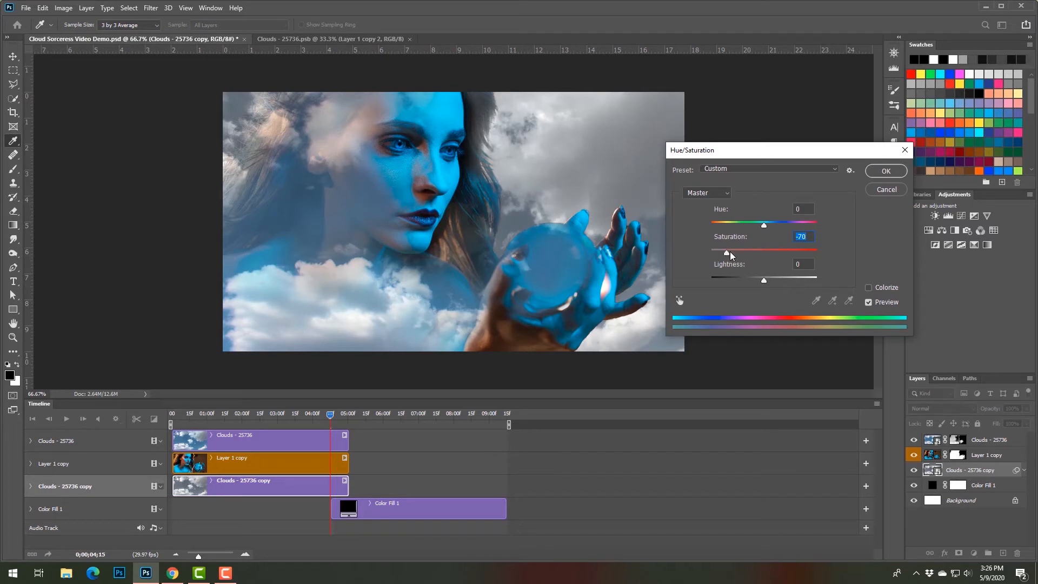
drag(764, 282, 750, 281)
drag(757, 281, 764, 281)
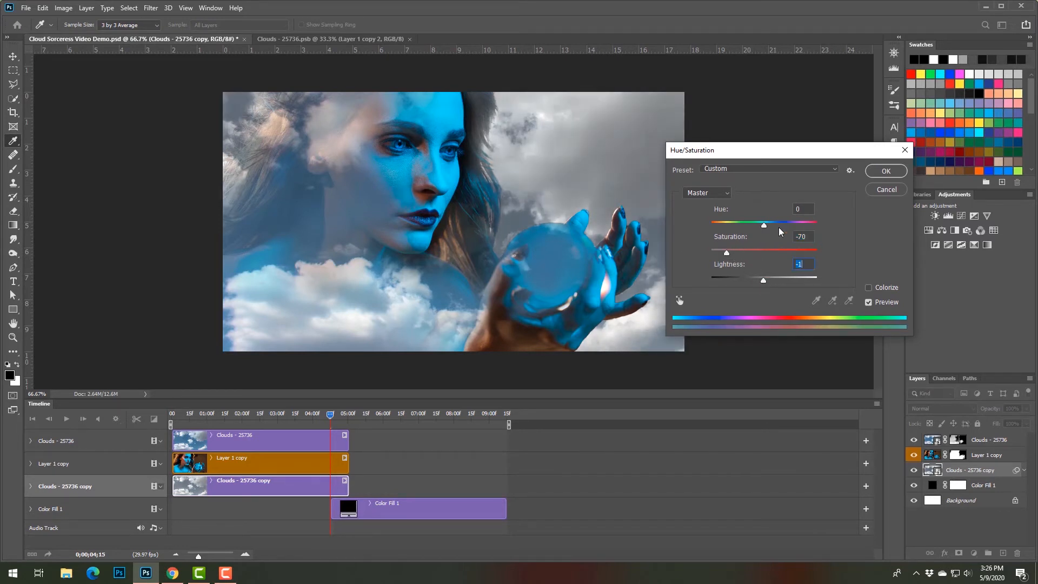
click(885, 190)
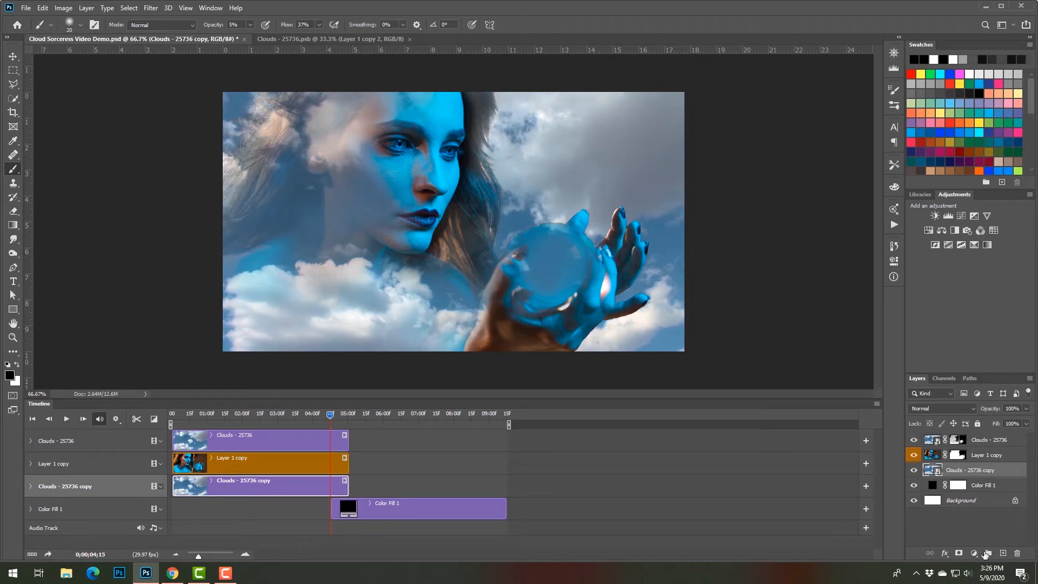
Apply a Black & White adjustment to the Clouds - 25736 copy layer with Blues at -98%.
click(60, 11)
mouse_move(67, 36)
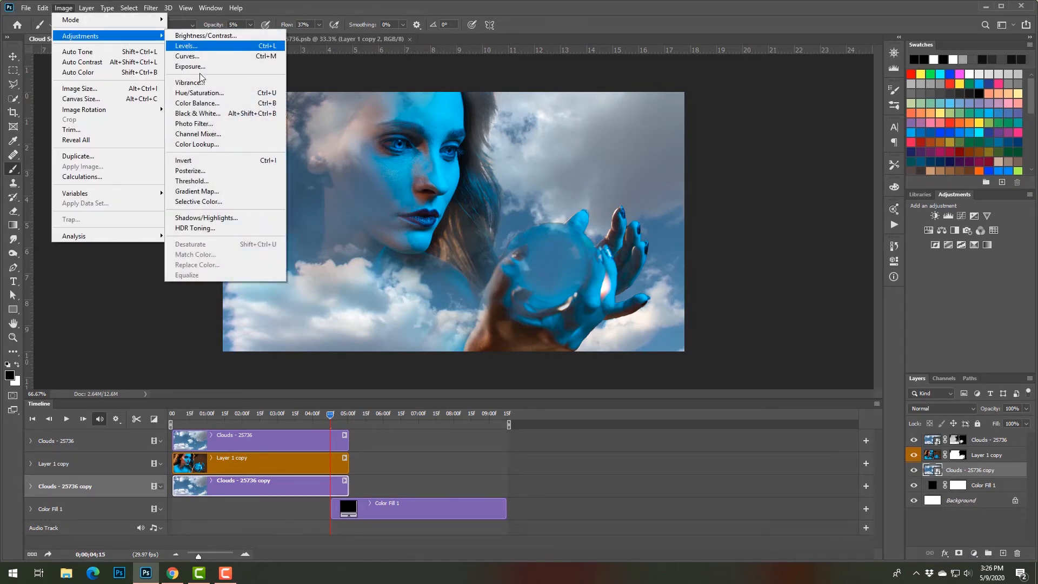
click(198, 115)
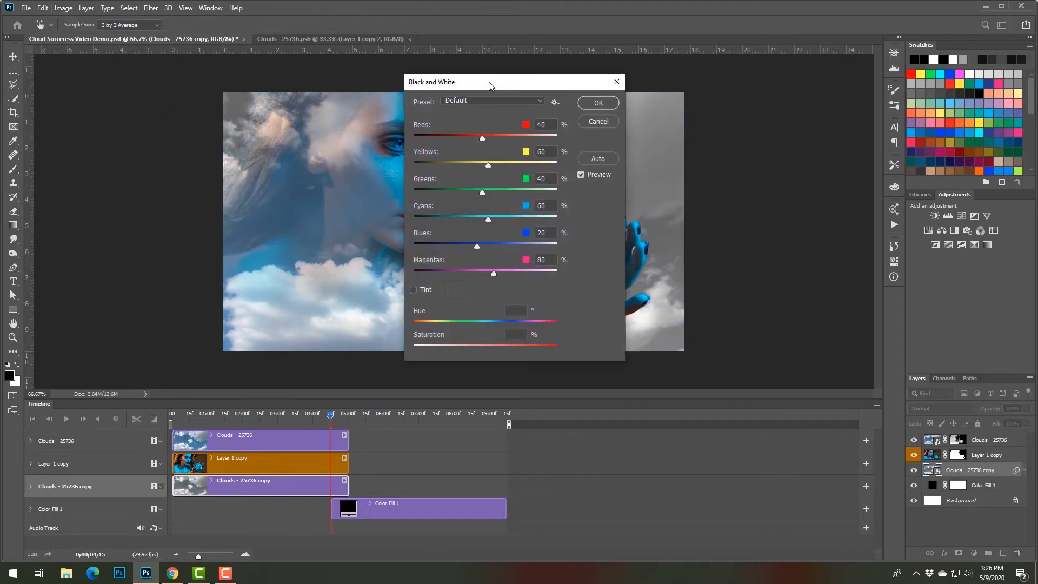
drag(489, 86, 759, 100)
drag(748, 264, 714, 262)
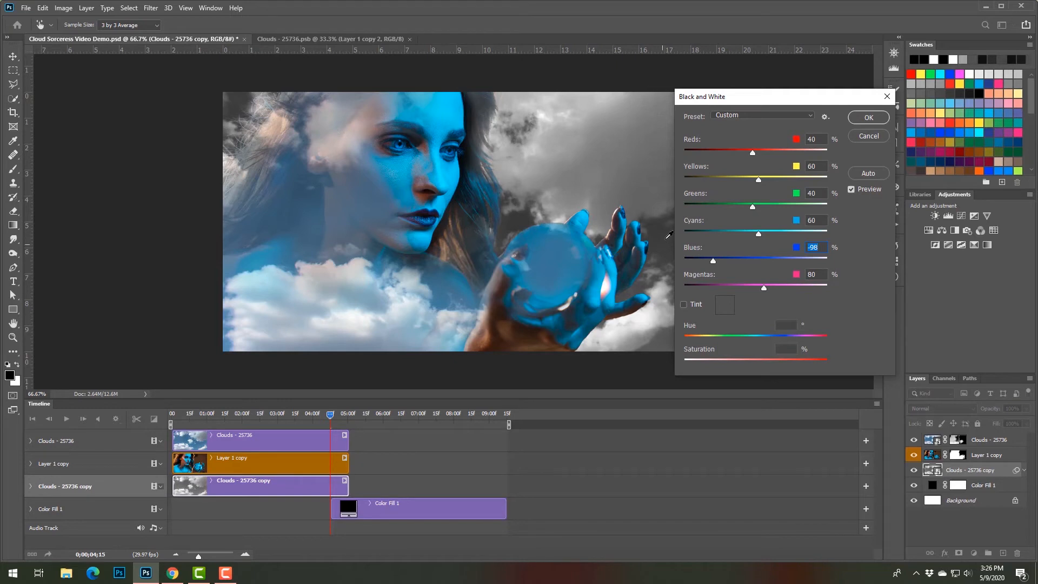
click(868, 117)
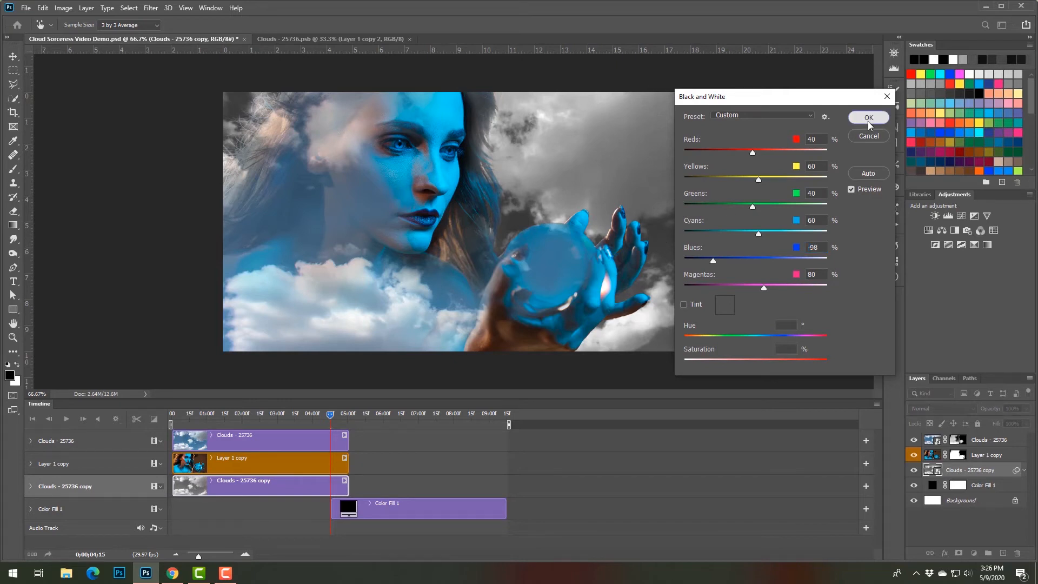
key(b)
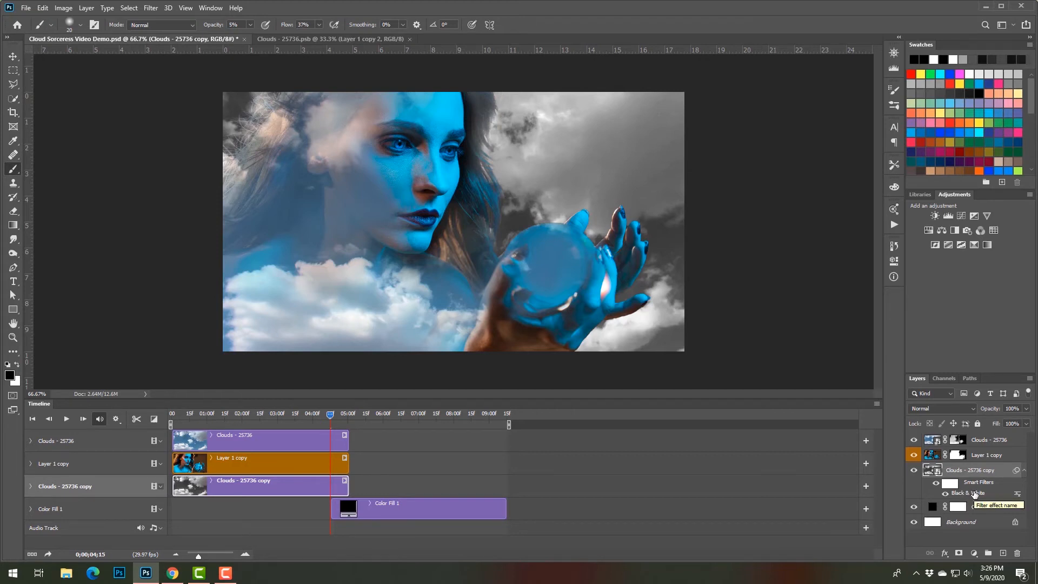
Apply a Gaussian Blur with a radius of 13.9 pixels to the Clouds - 25736 copy layer.
click(150, 8)
mouse_move(174, 133)
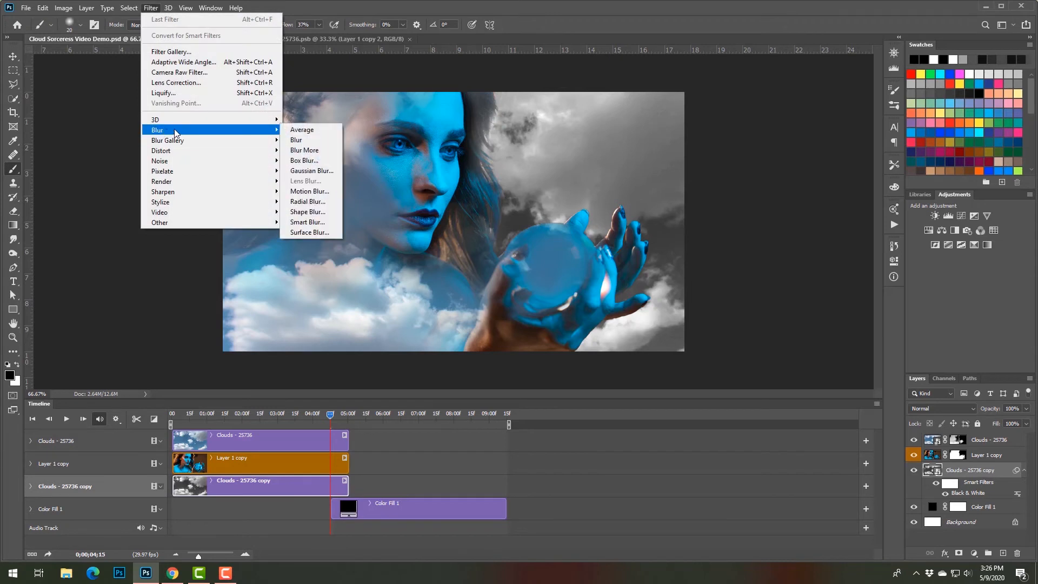
click(306, 170)
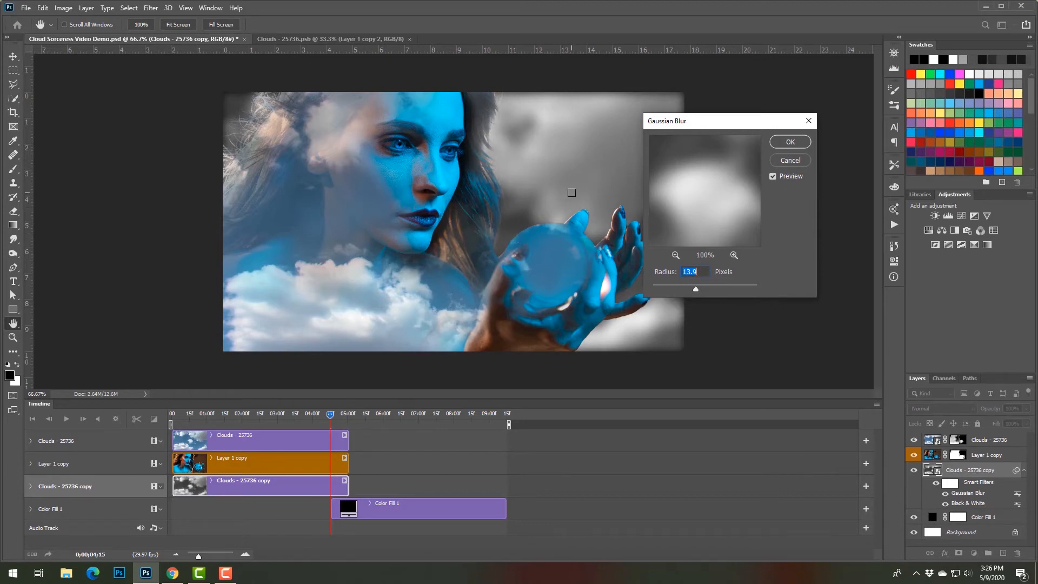
click(788, 143)
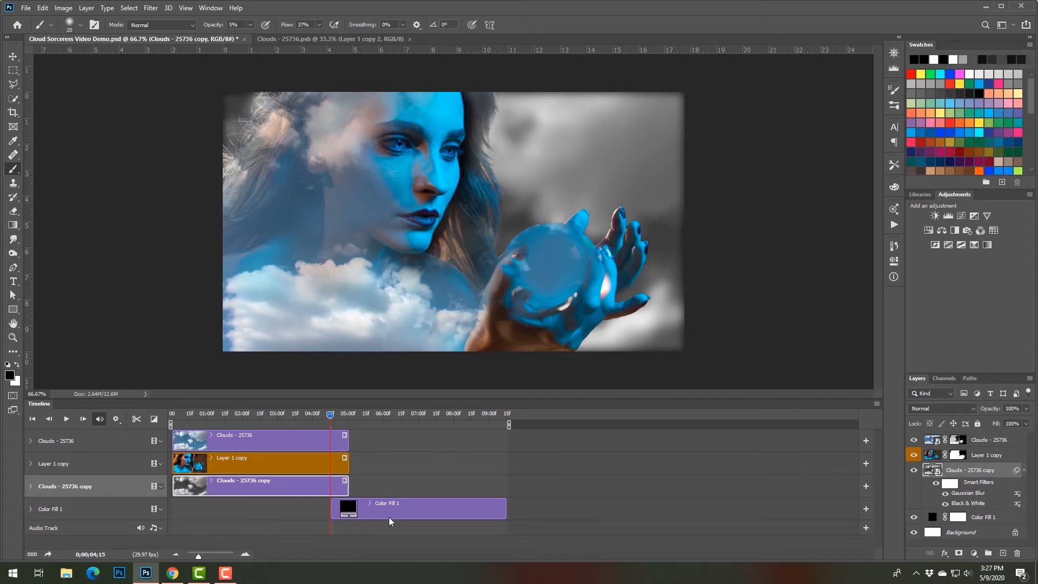
Move the Color Fill 1 clip to the start of the timeline and play the composite to check the background.
drag(391, 521, 233, 516)
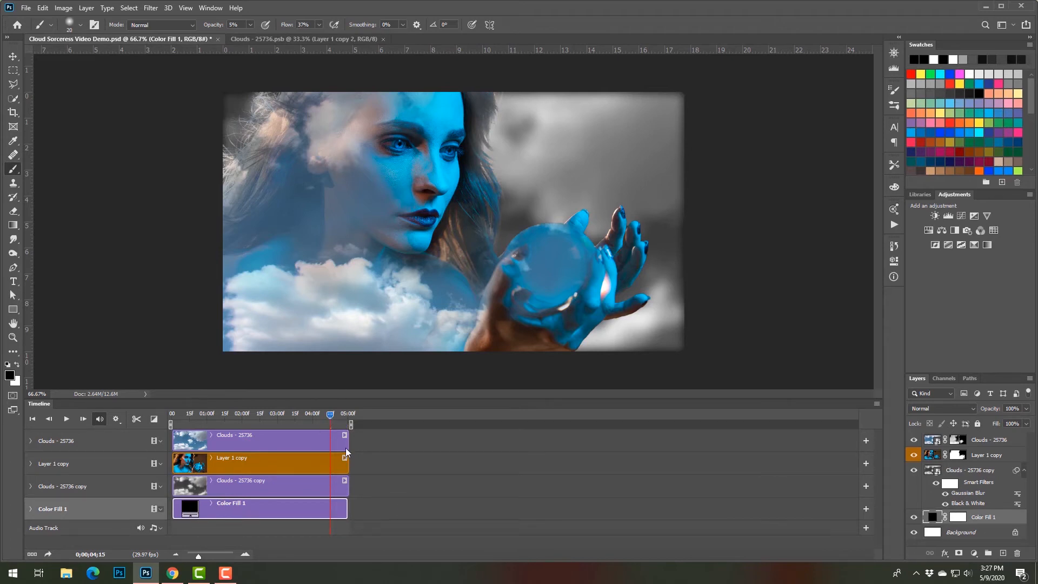
drag(319, 413, 240, 415)
key(space)
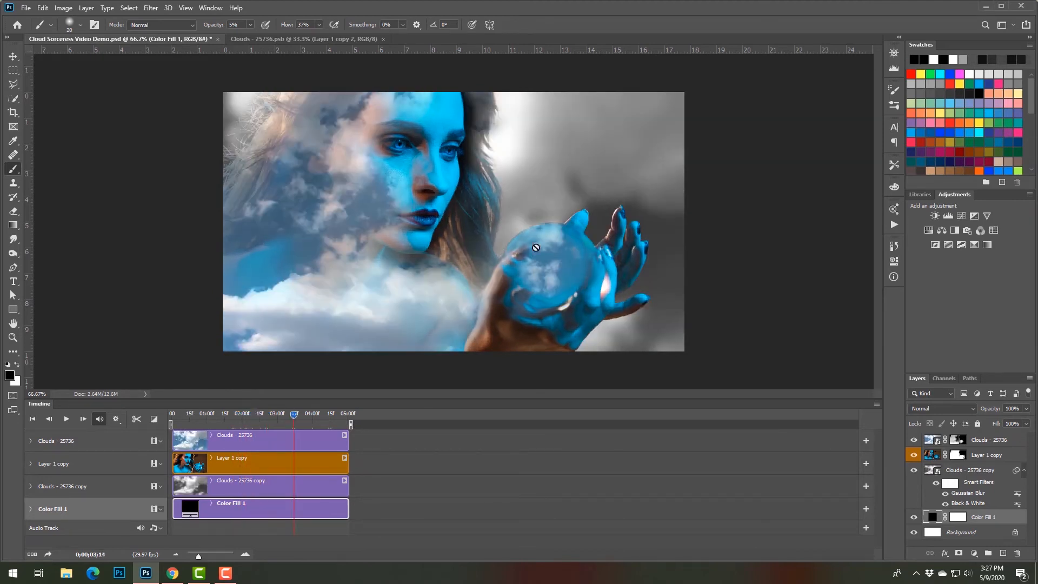
drag(297, 416, 312, 415)
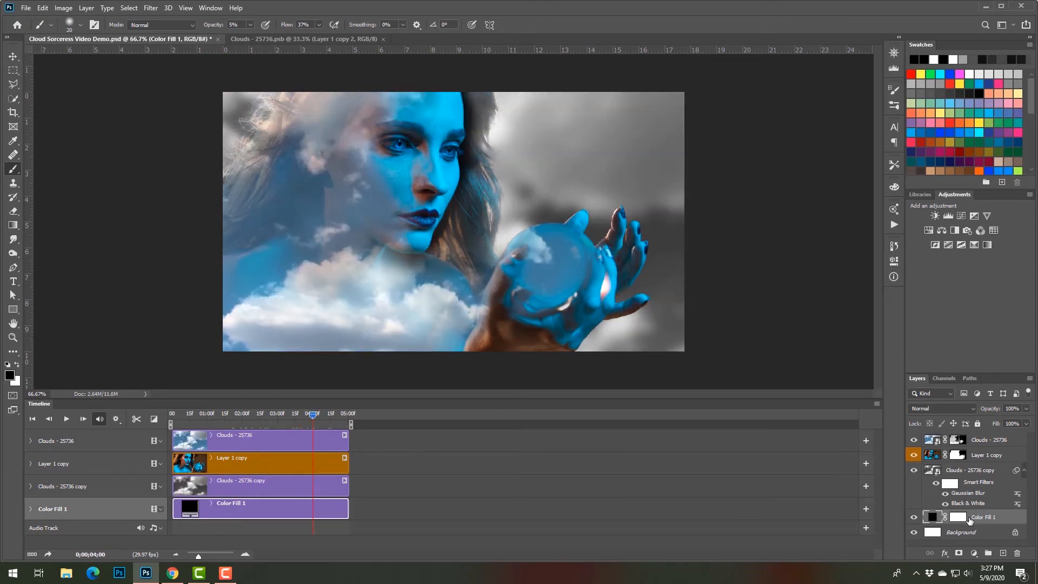
Paint black at 50% opacity on the Color Fill 1 layer mask in the upper-left area behind the woman's hair.
click(952, 464)
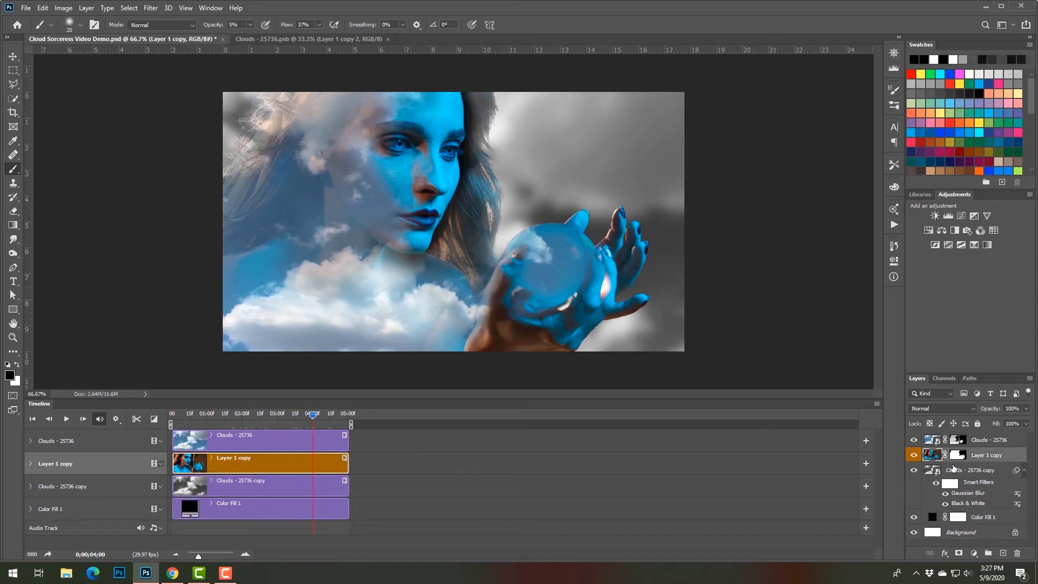
click(954, 470)
click(932, 521)
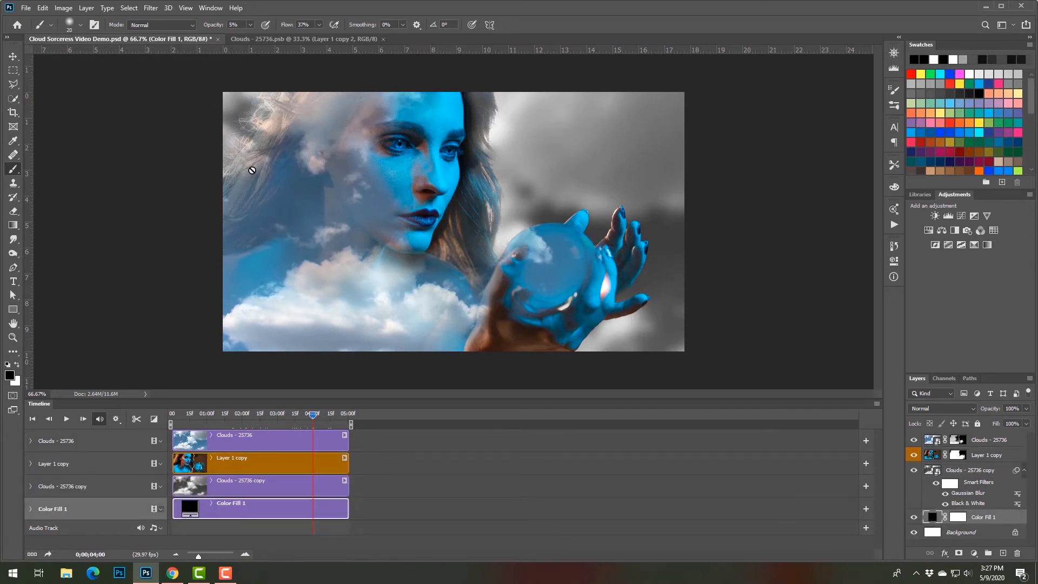
click(958, 517)
key(5)
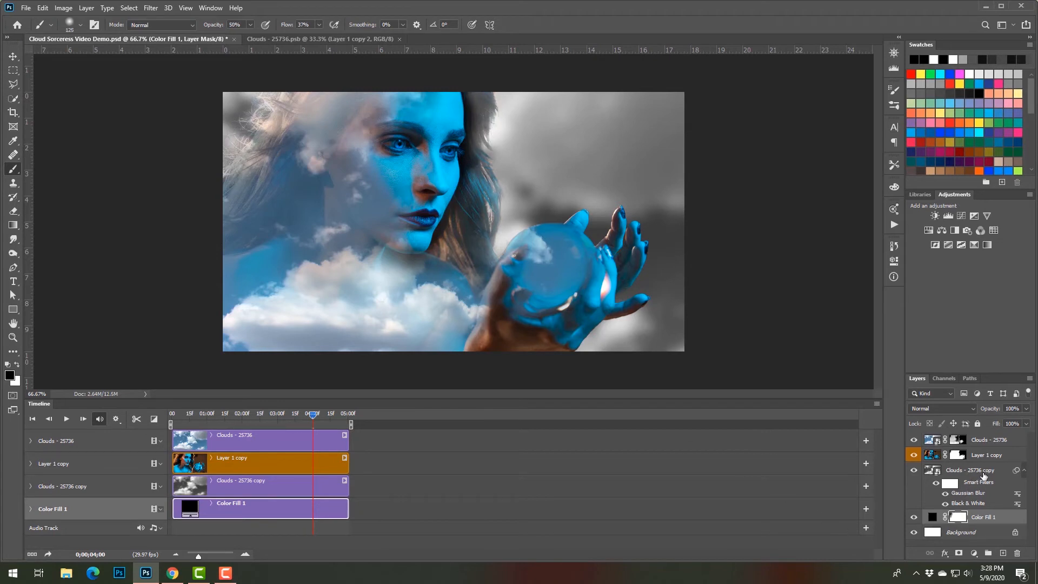
Create an empty layer above Clouds - 25736 copy and move its clip to the start of the timeline.
click(983, 474)
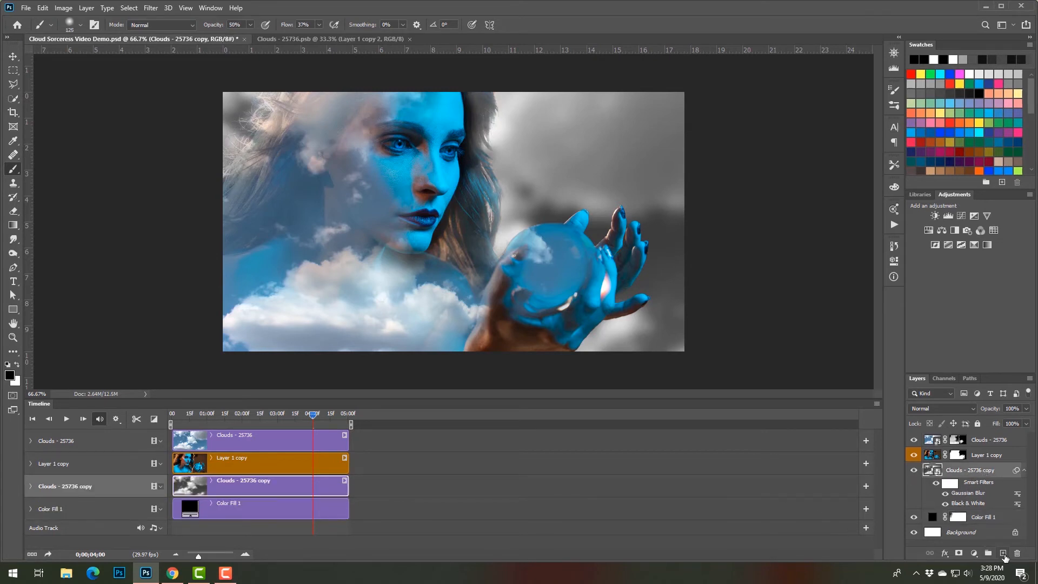
click(1003, 553)
drag(365, 492, 225, 492)
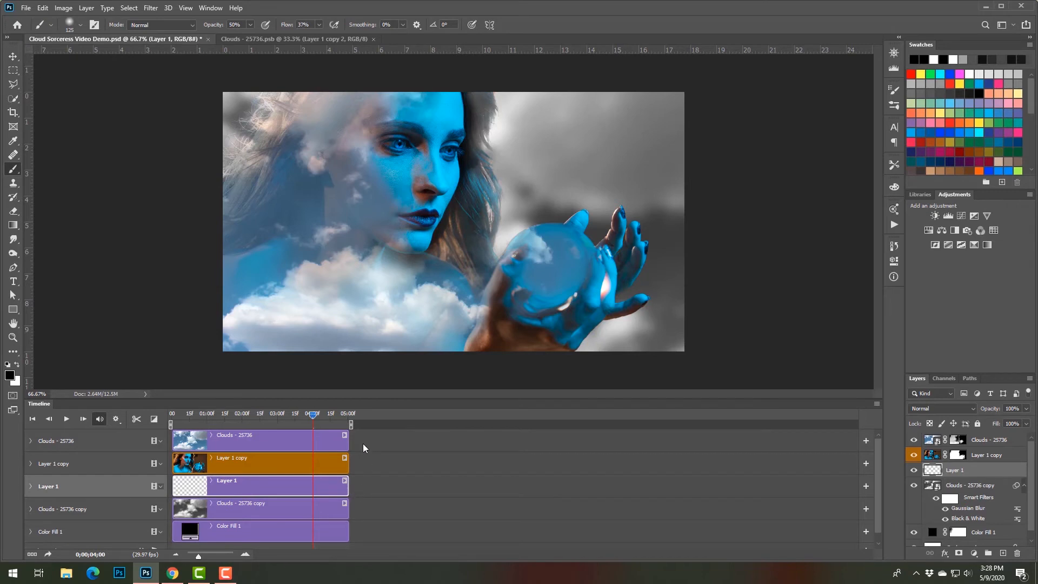
Move the playhead to the first frame in Clouds - 25736.psb and in Cloud Sorceress Video Demo.psd.
click(293, 38)
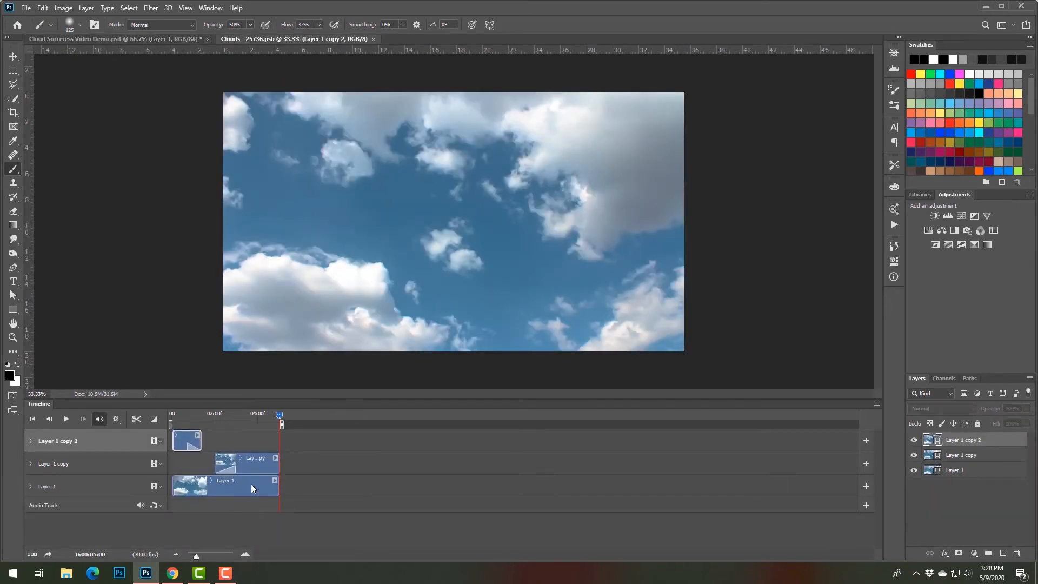
drag(284, 412, 146, 426)
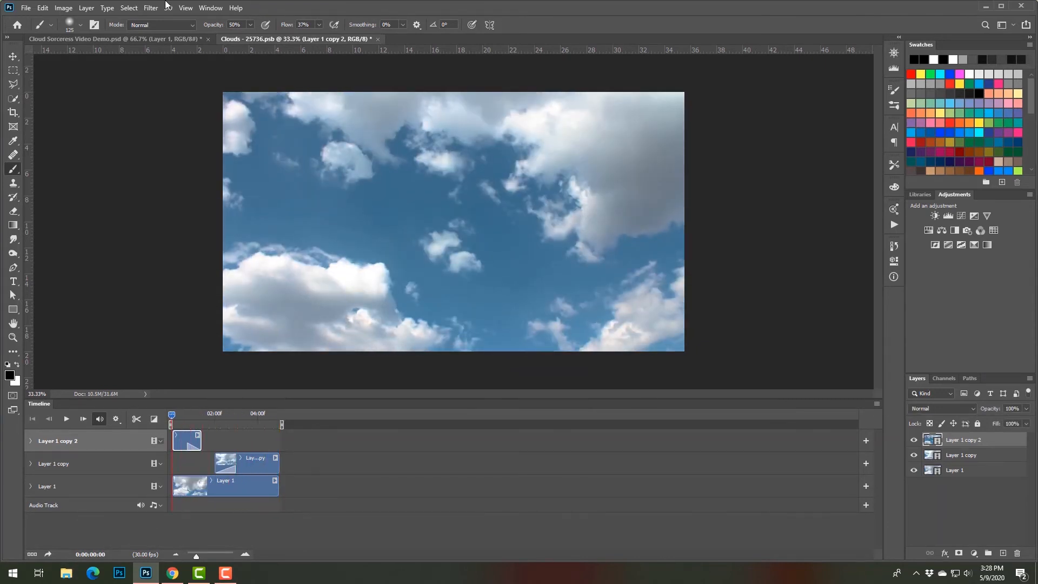
click(167, 38)
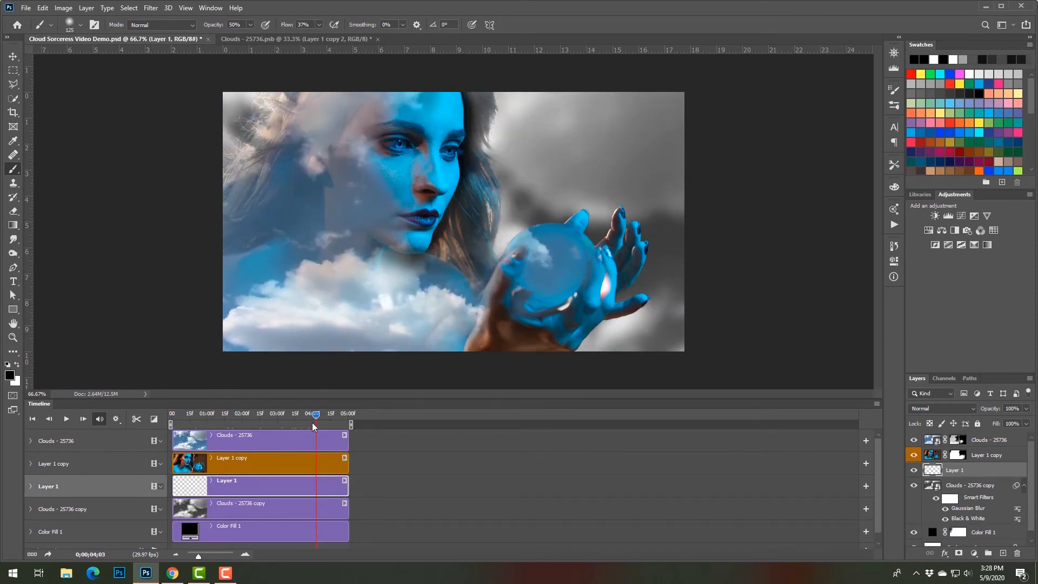
drag(312, 415, 164, 405)
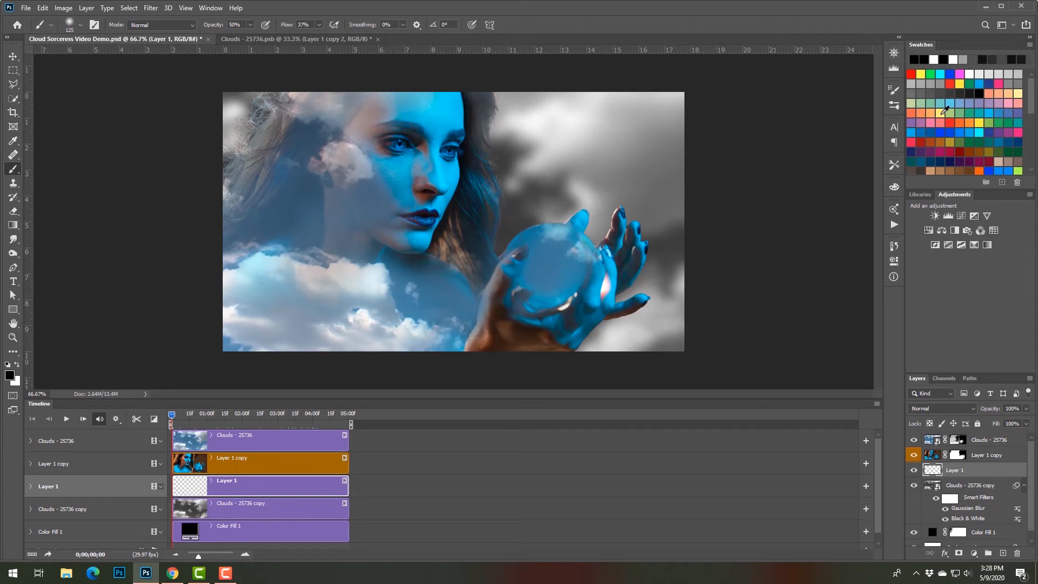
Paint pale yellow at 50% opacity on Layer 1 in the picture's upper-left area behind the woman's hair.
click(940, 111)
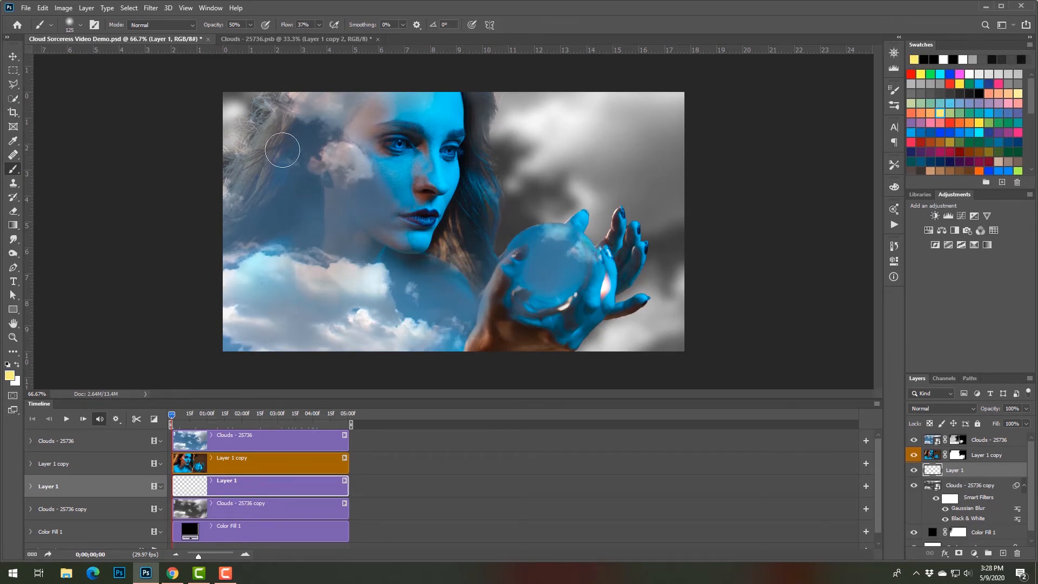
mouse_move(224, 109)
mouse_down()
mouse_move(244, 135)
mouse_move(232, 98)
mouse_up()
key(bracketright)
key(bracketright)
key(bracketright)
key(bracketright)
key(bracketright)
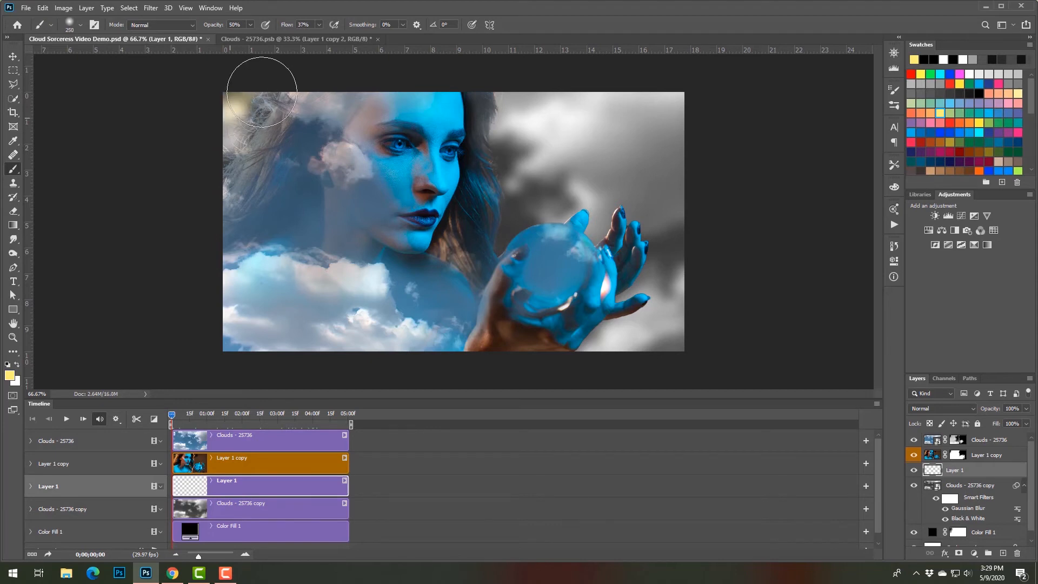
mouse_move(232, 157)
mouse_down()
mouse_move(207, 185)
mouse_move(277, 105)
mouse_move(224, 176)
mouse_move(242, 118)
mouse_move(260, 122)
mouse_move(244, 227)
mouse_move(204, 206)
mouse_up()
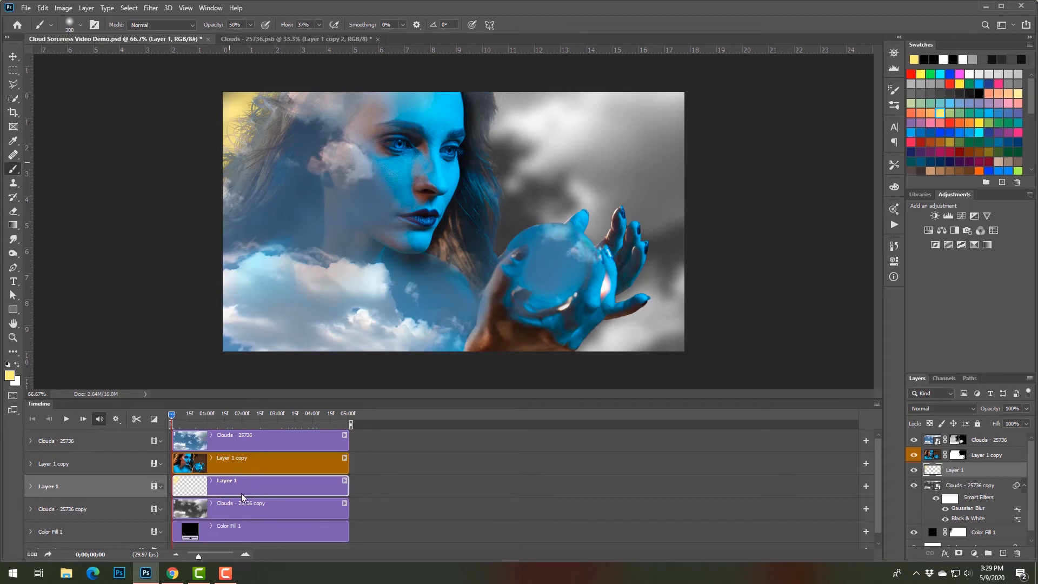
drag(278, 185, 249, 162)
Set Layer 1's blend mode to Linear Dodge (Add) and move the layer above Clouds - 25736.
click(942, 411)
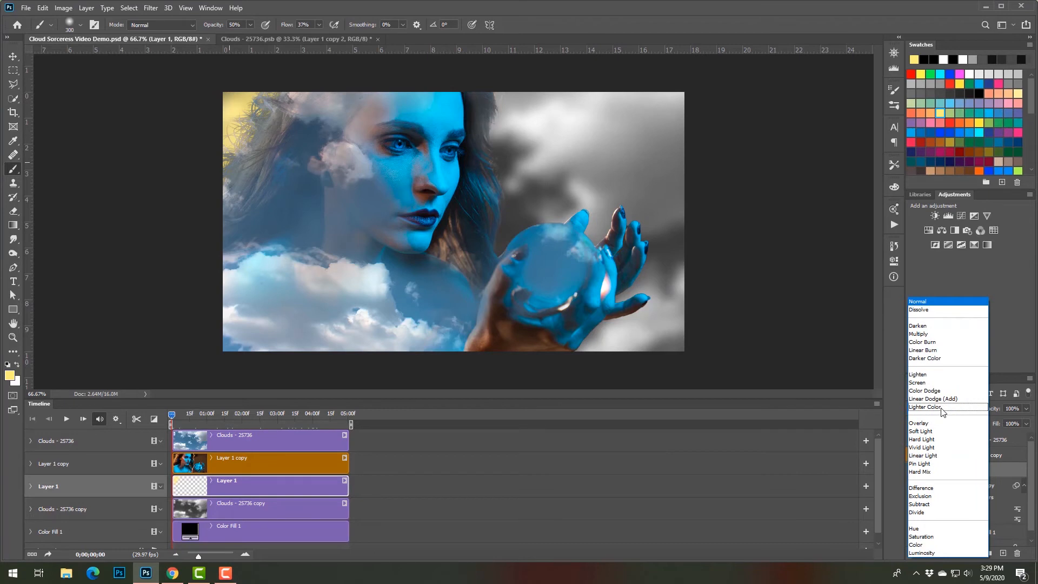
click(943, 399)
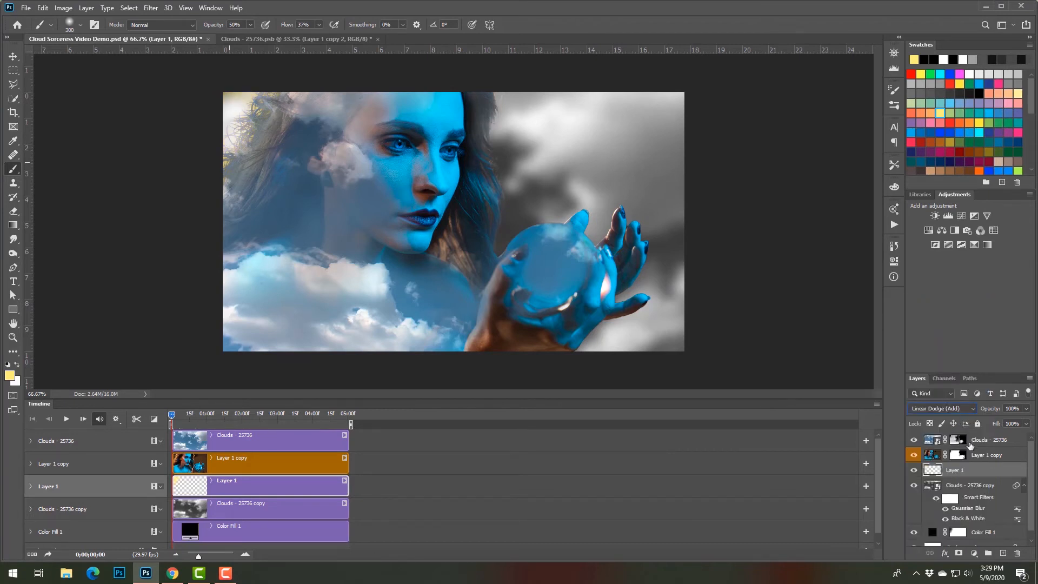
drag(987, 473, 919, 435)
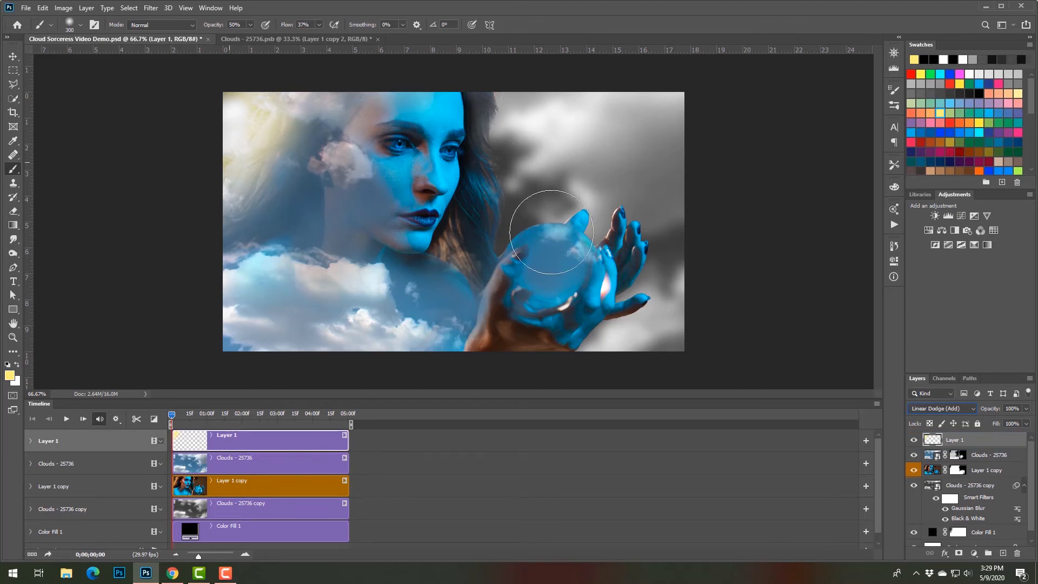
Lower Layer 1's opacity to 85%.
click(1027, 410)
drag(1028, 421, 1017, 421)
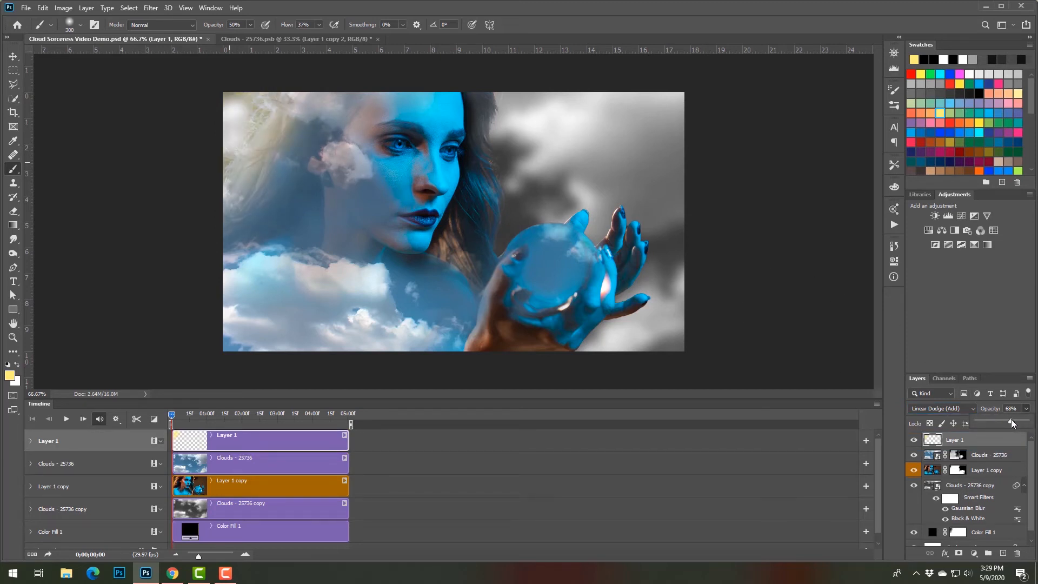
drag(1019, 426, 1021, 425)
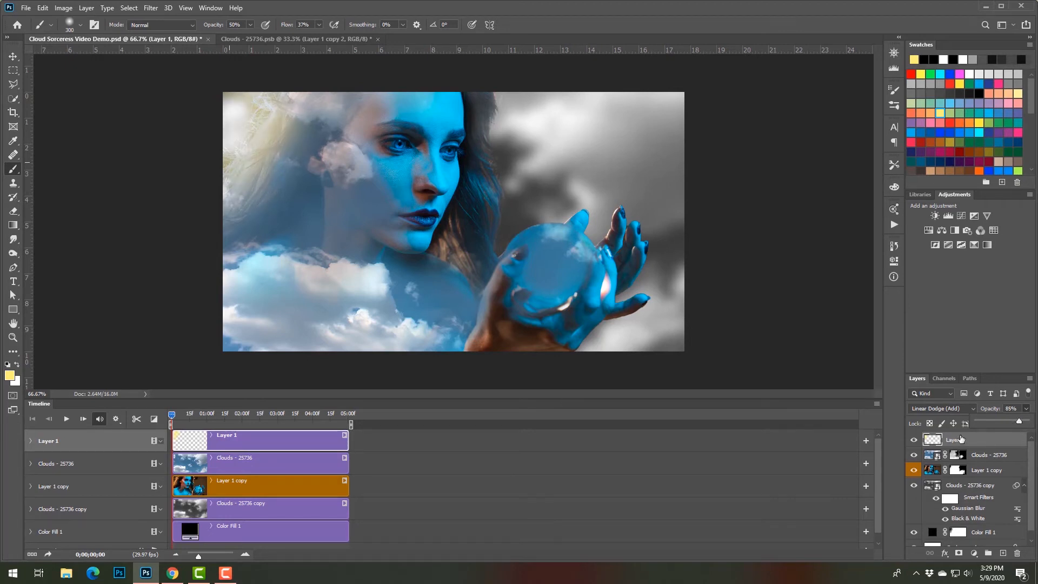
click(975, 440)
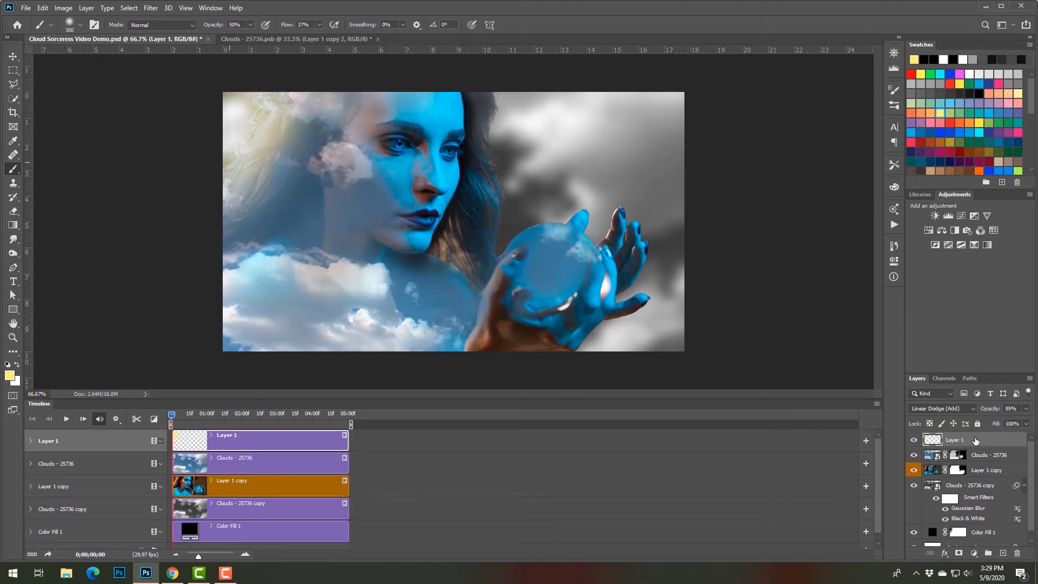
Paint white over the woman's hair in the upper-left area of Layer 1 and play the composite to check it.
click(943, 60)
mouse_move(259, 111)
mouse_down()
mouse_move(214, 180)
mouse_move(203, 248)
mouse_move(267, 157)
mouse_move(336, 93)
mouse_up()
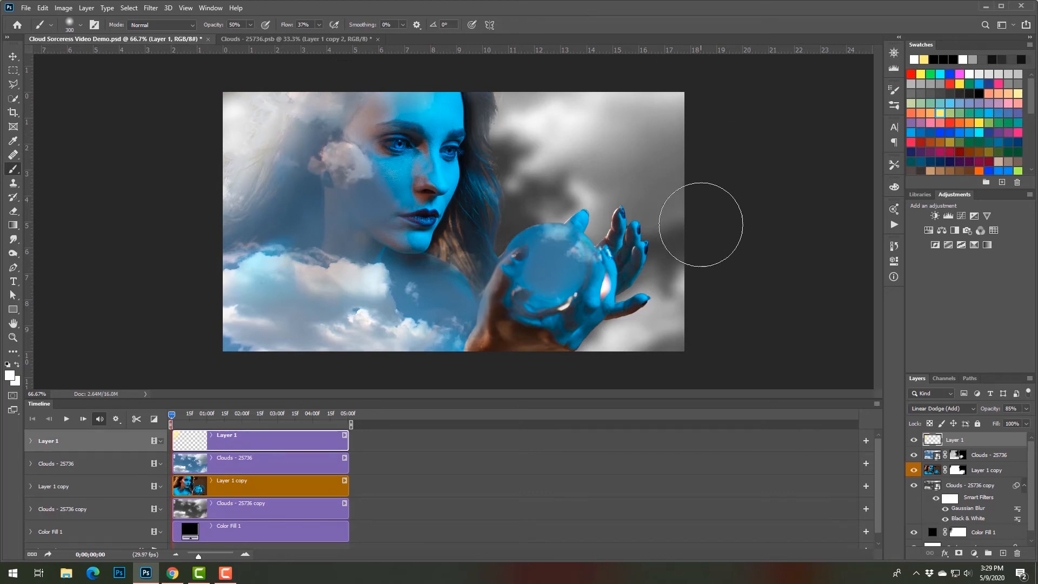
key(space)
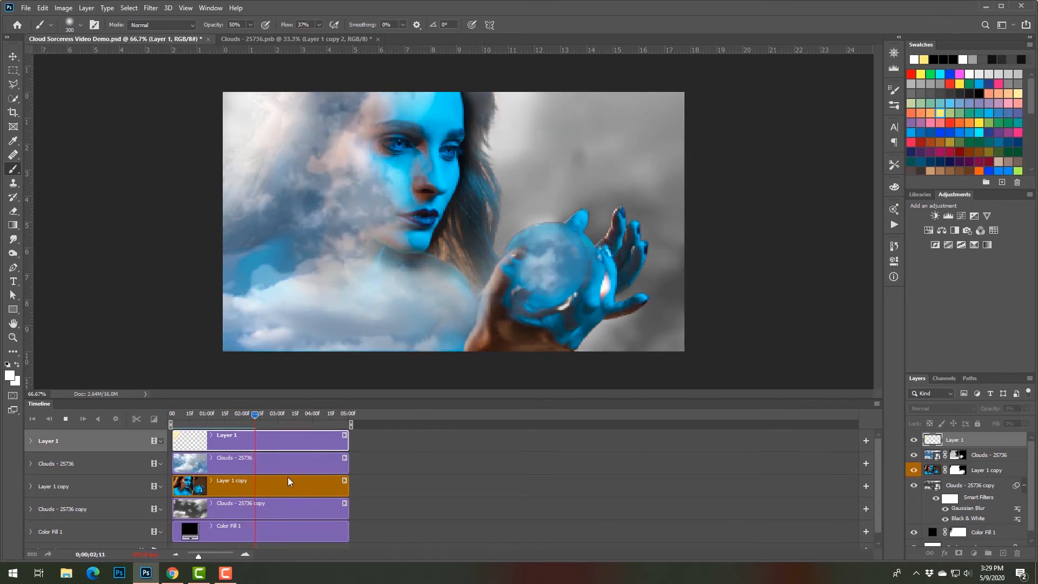
key(space)
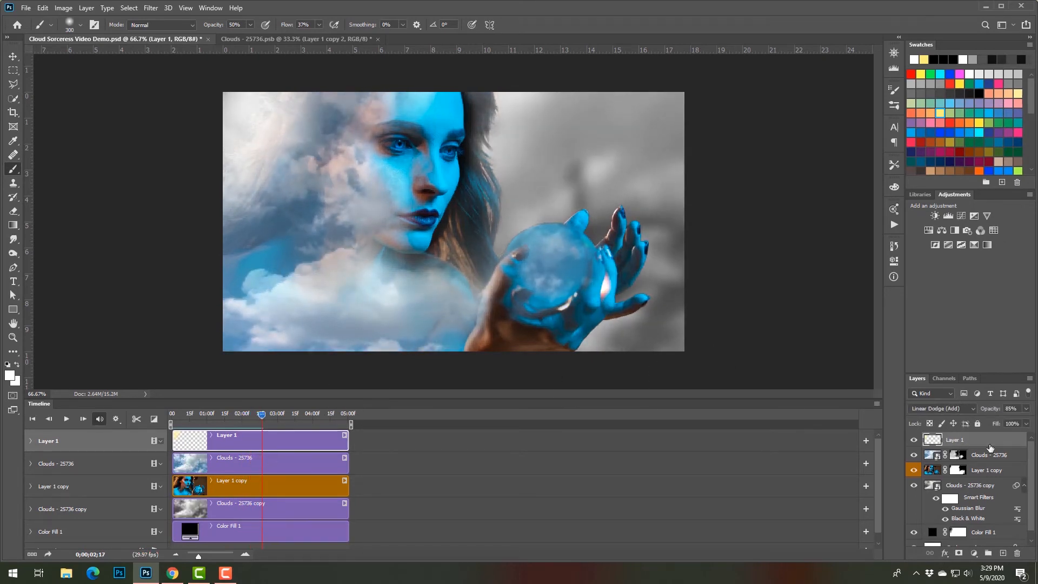
Turn off Transparency Shapes Layer in the blending options of Layer 1.
double_click(1012, 441)
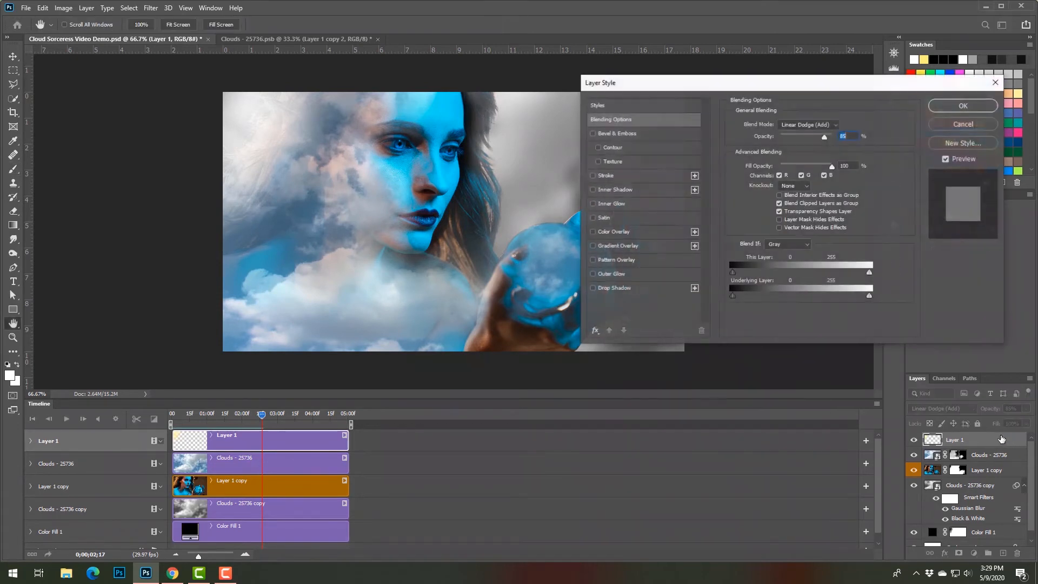
click(779, 212)
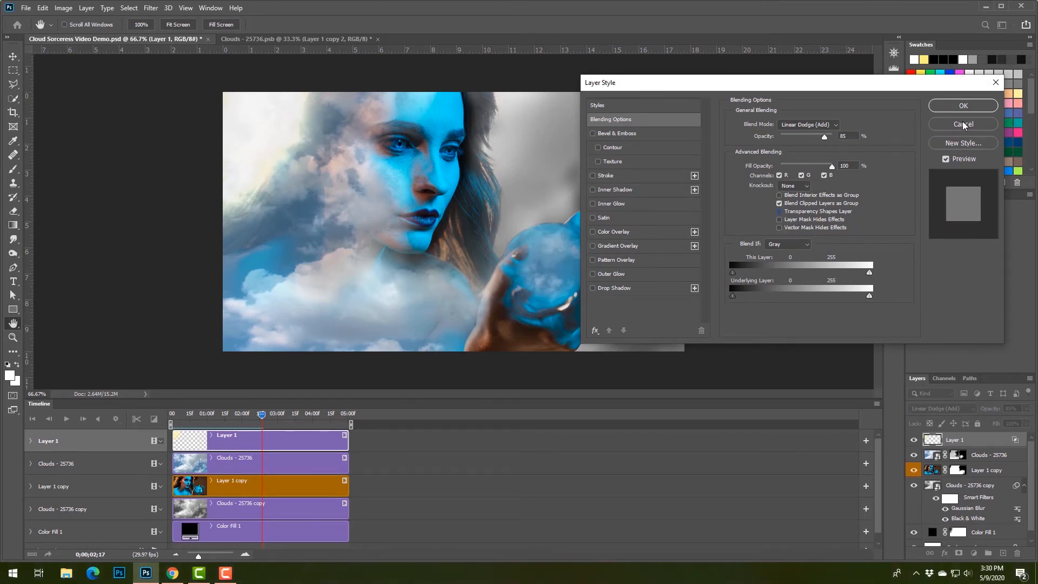
click(956, 106)
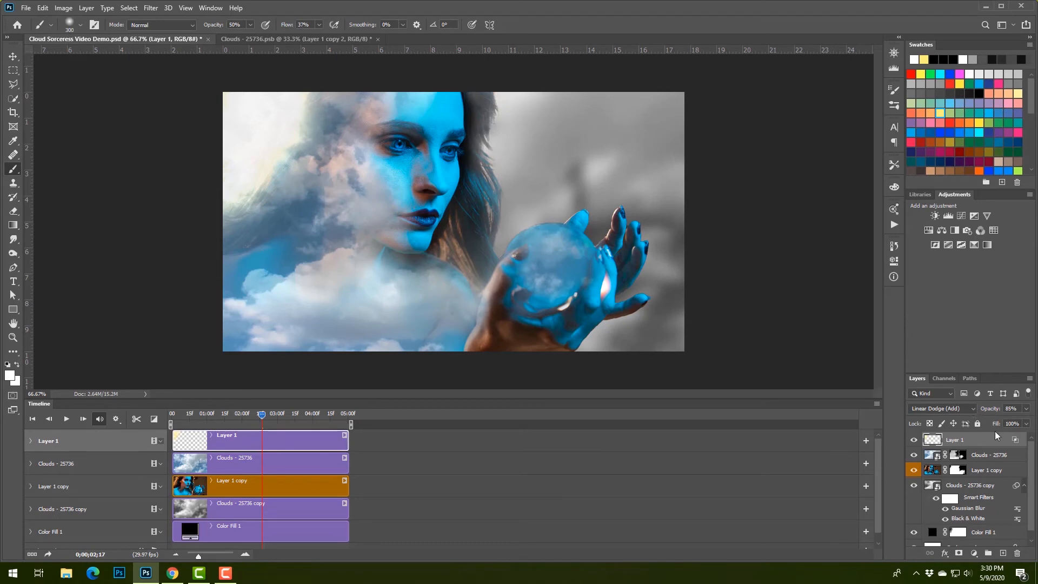
Lower Layer 1's opacity to 47% and play the composite to check the glow behind the hair.
click(1026, 408)
drag(1023, 422, 1005, 420)
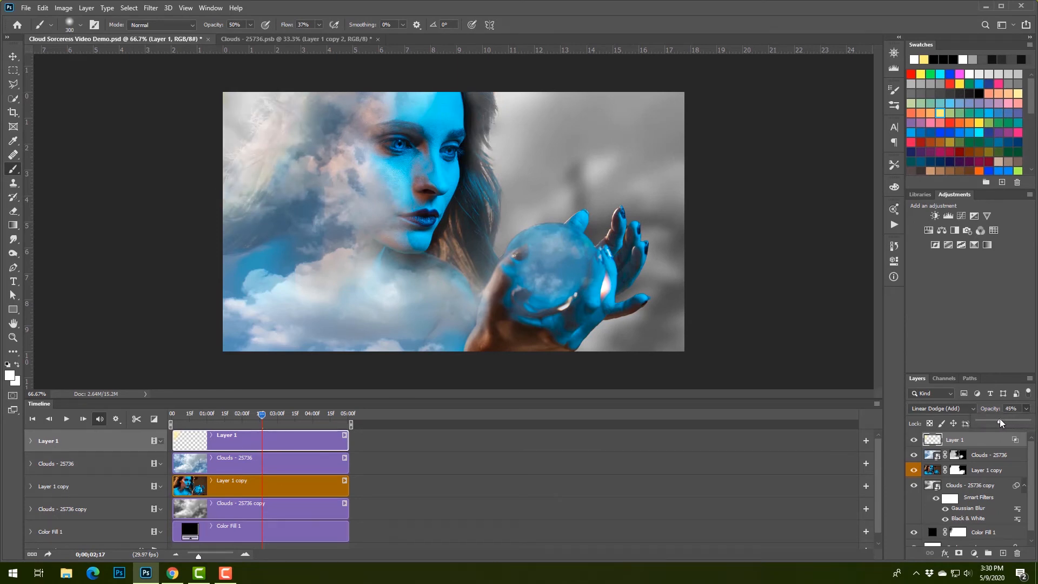
drag(1001, 419, 1001, 419)
click(66, 418)
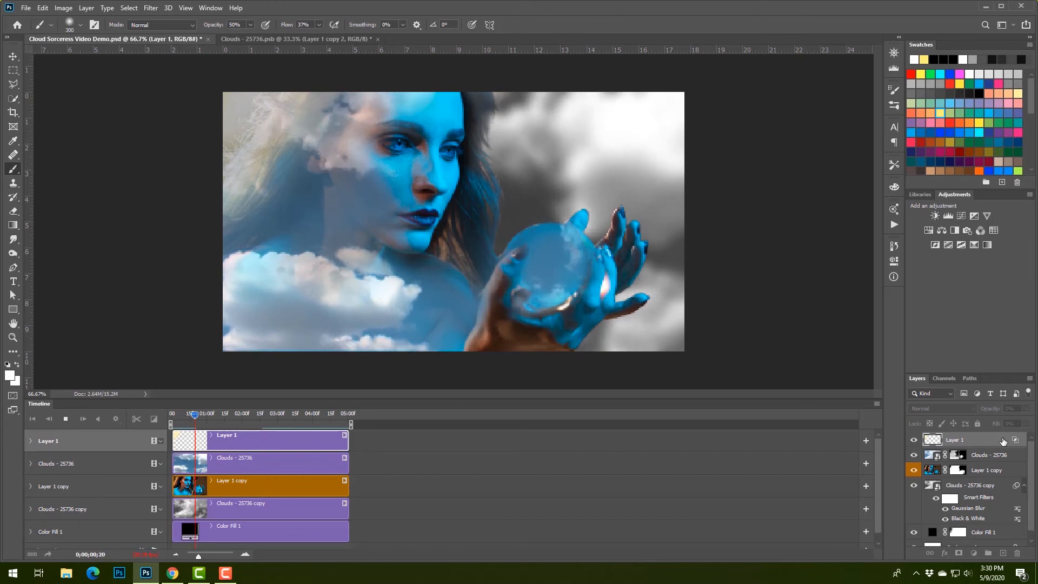
key(space)
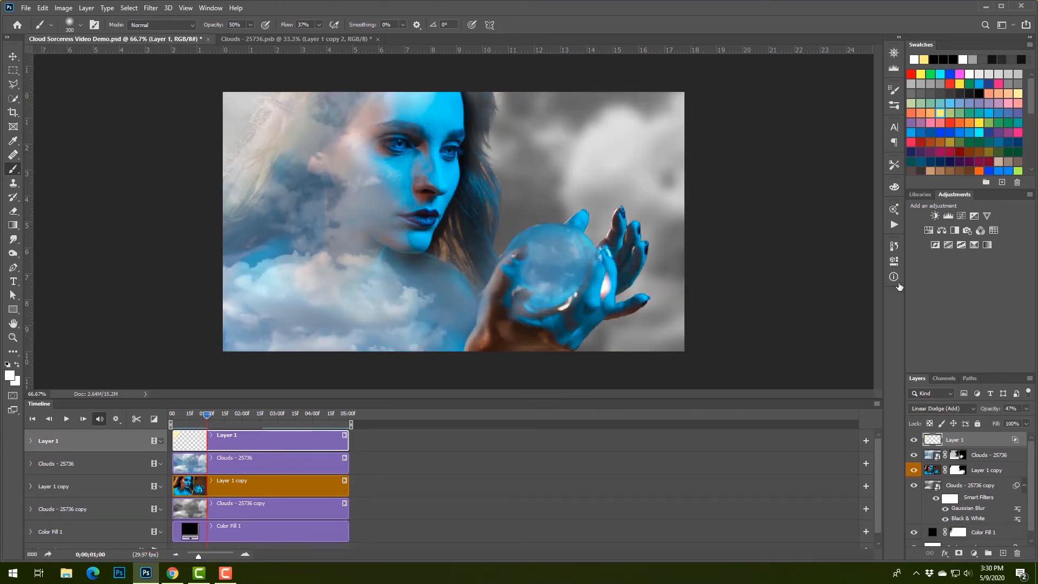
Turn Transparency Shapes Layer back on in the blending options of Layer 1.
click(780, 213)
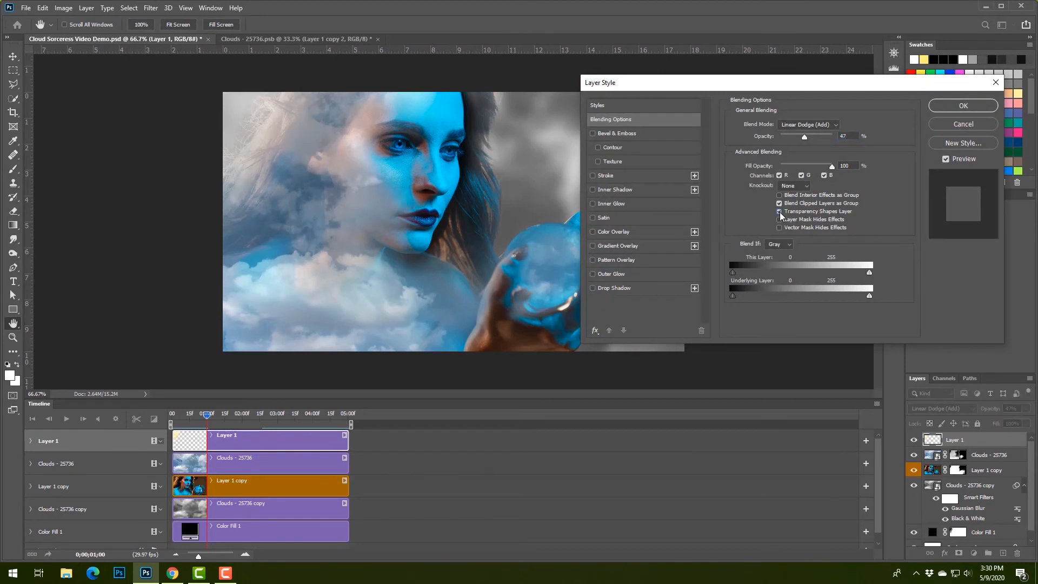
click(967, 107)
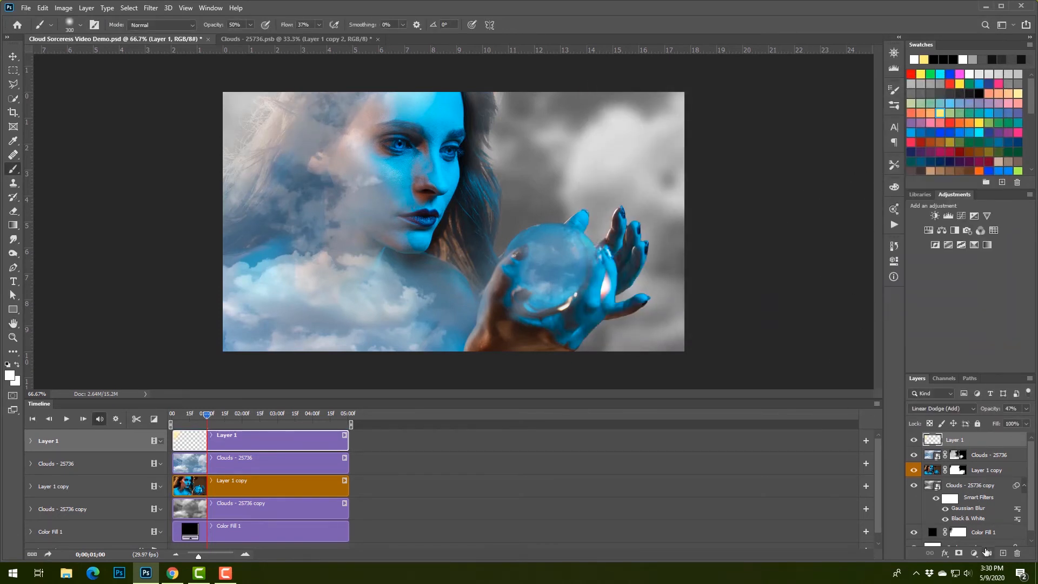
Create an empty layer above Layer 1 and fit its clip to the five-second span from the timeline start.
click(1003, 553)
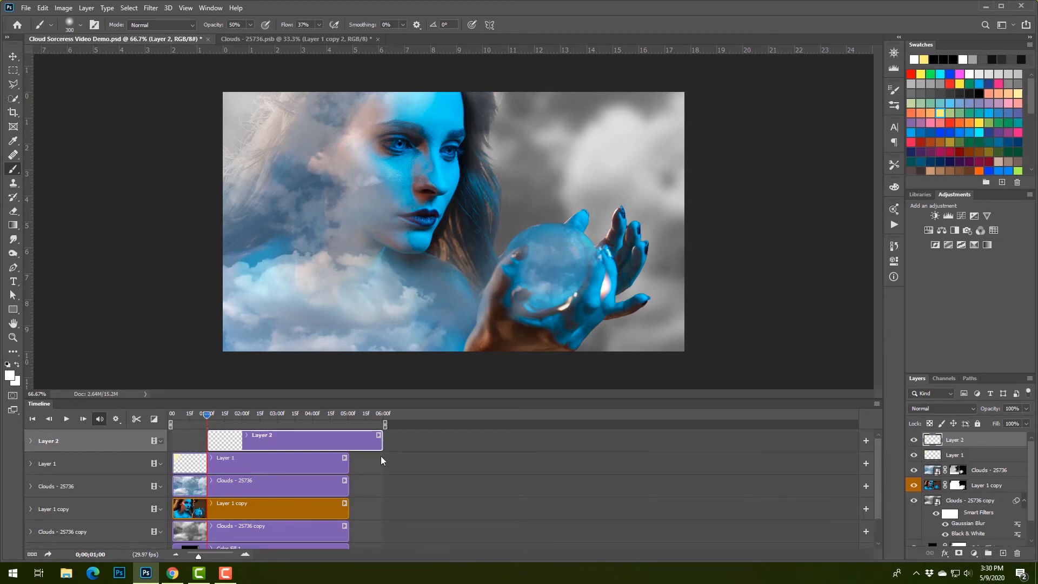
drag(291, 442, 257, 440)
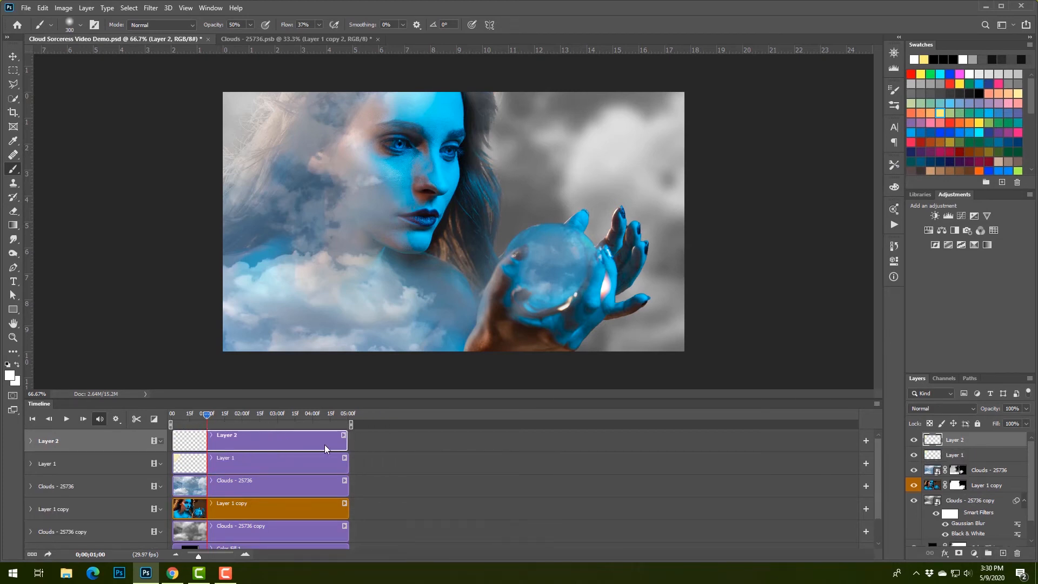
drag(347, 441, 348, 440)
Paint soft white highlights at 10% opacity on the woman's cheek and forehead on Layer 2 with a smaller brush.
key(1)
key(bracketleft)
key(bracketleft)
key(bracketleft)
key(bracketleft)
key(bracketleft)
key(bracketleft)
key(bracketleft)
mouse_move(353, 151)
mouse_down()
mouse_move(350, 162)
mouse_move(399, 175)
mouse_move(380, 162)
mouse_up()
mouse_move(384, 103)
mouse_down()
mouse_move(416, 109)
mouse_move(431, 96)
mouse_move(398, 102)
mouse_up()
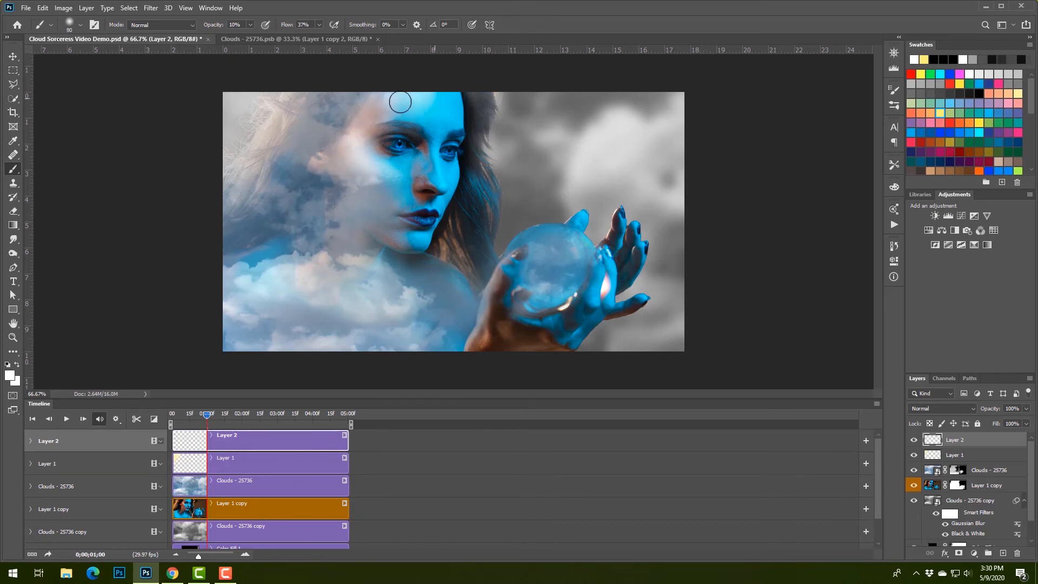
Paint a soft white glow at 10% opacity inside the crystal ball on Layer 2, varying the brush size.
key(bracketleft)
key(bracketleft)
key(bracketleft)
key(bracketleft)
key(bracketleft)
key(bracketright)
key(bracketright)
key(bracketright)
key(bracketright)
key(bracketright)
key(bracketright)
key(bracketright)
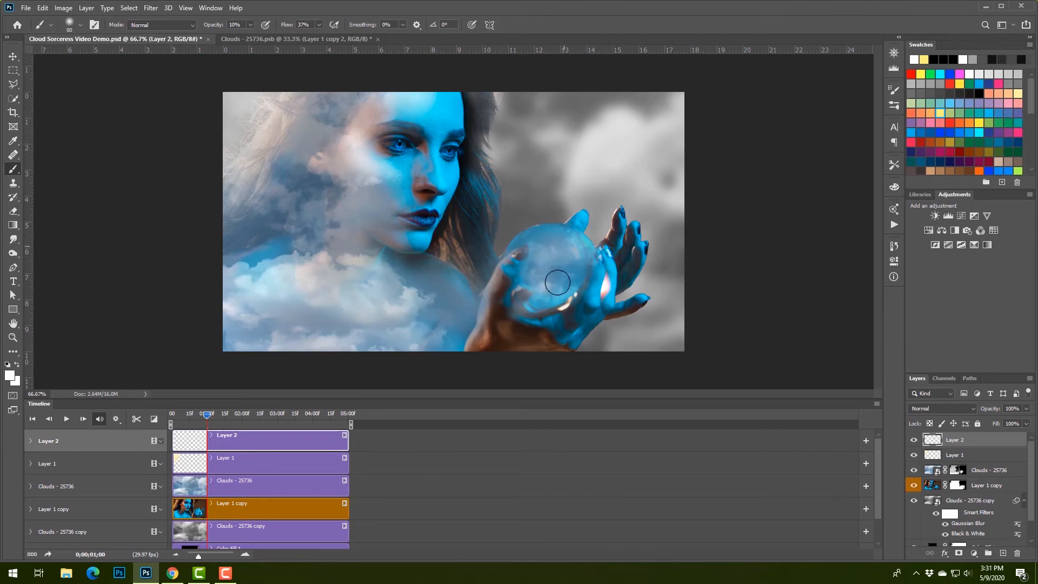
key(bracketleft)
key(bracketleft)
key(bracketleft)
key(bracketleft)
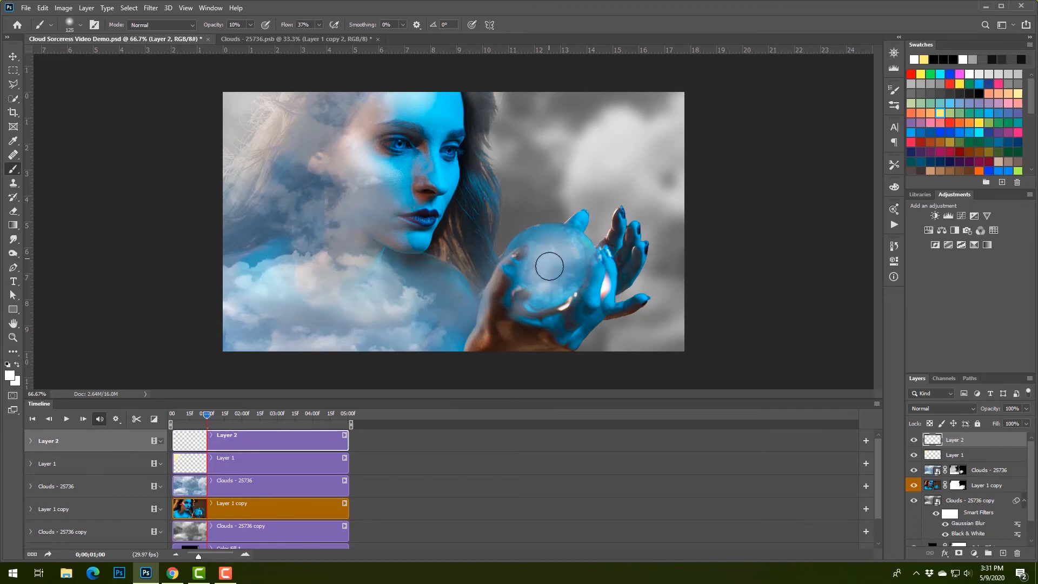
mouse_move(532, 238)
mouse_down()
mouse_move(574, 245)
mouse_move(526, 245)
mouse_move(577, 249)
mouse_up()
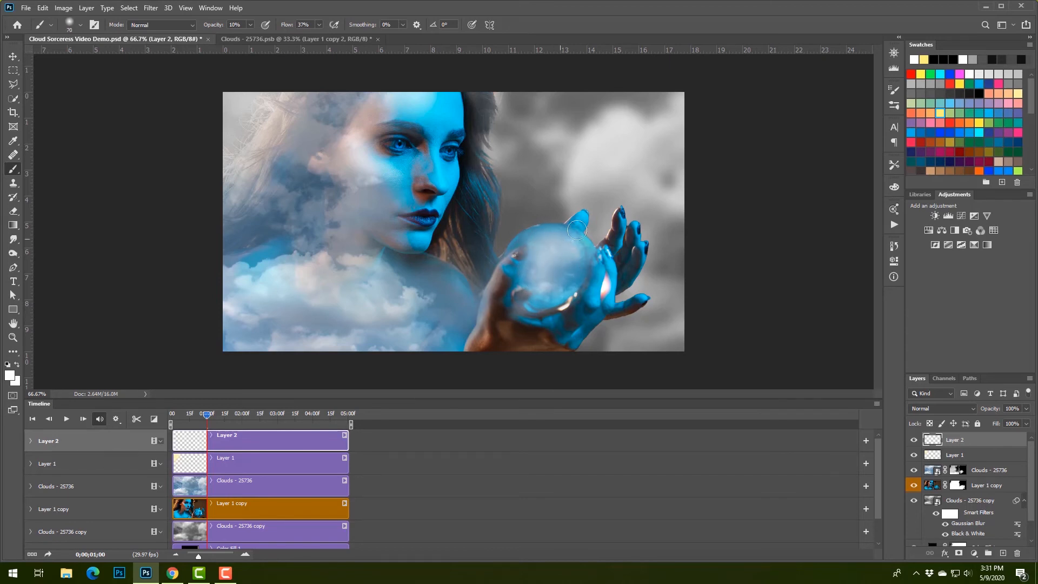
key(bracketright)
key(bracketright)
key(bracketright)
key(bracketright)
key(bracketright)
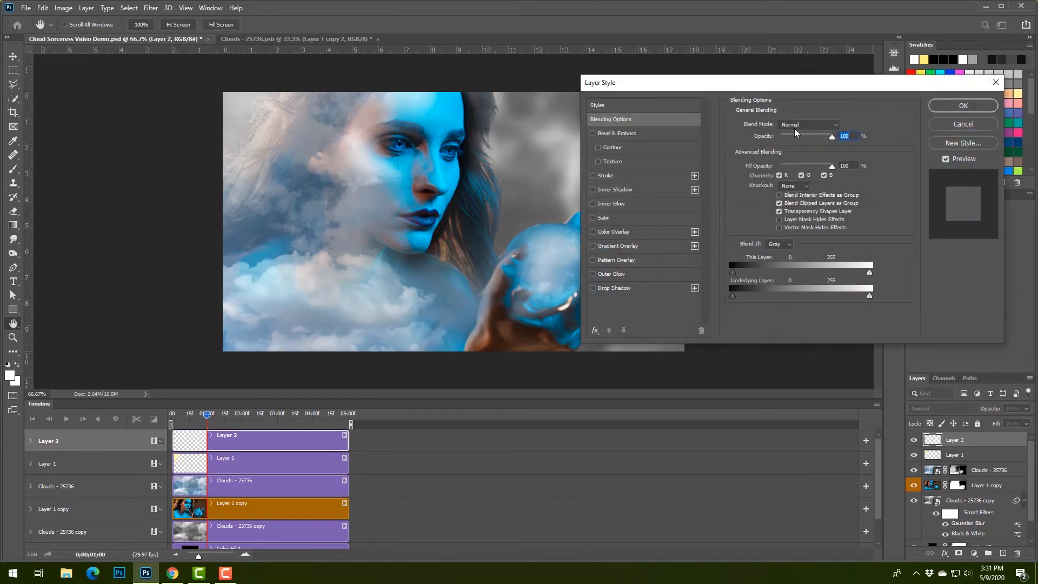
Set Layer 2 to Linear Dodge (Add) with Transparency Shapes Layer off and play the composite.
click(797, 126)
click(787, 229)
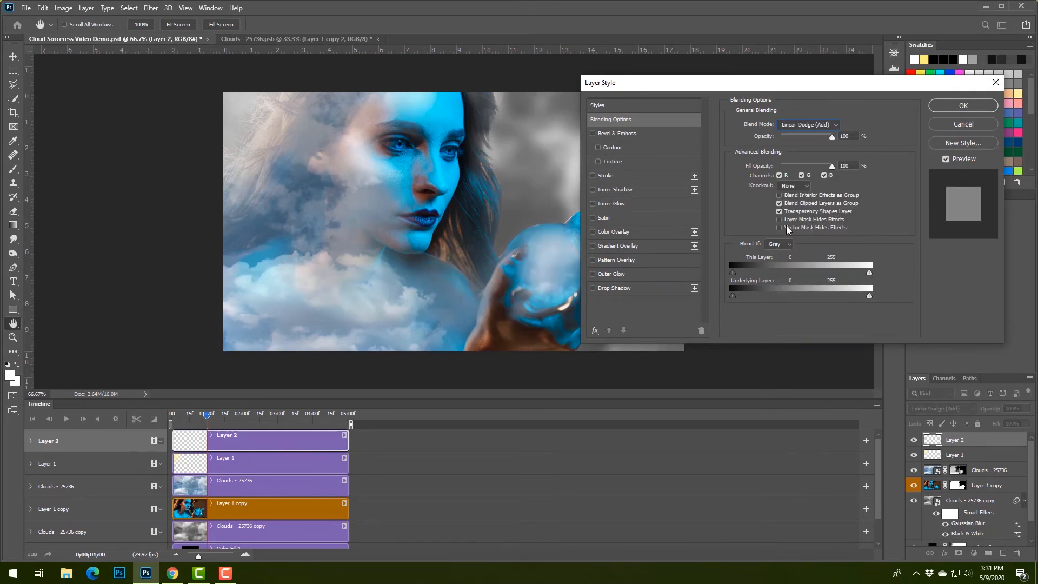
click(780, 212)
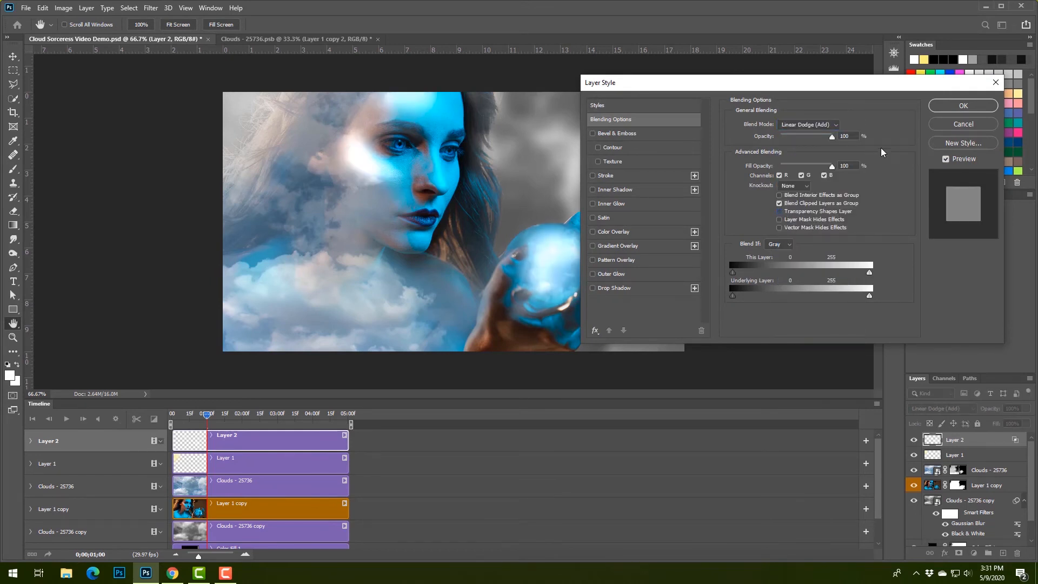
click(944, 107)
key(space)
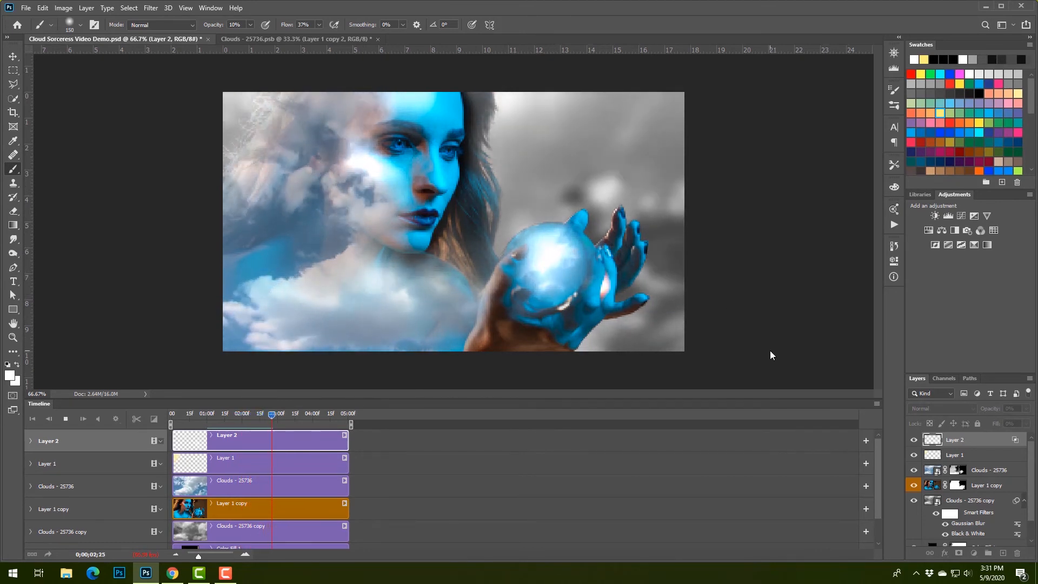
Stop playback and soften the white glow on the woman's face with a size 200 Eraser at 10% opacity.
key(e)
key(space)
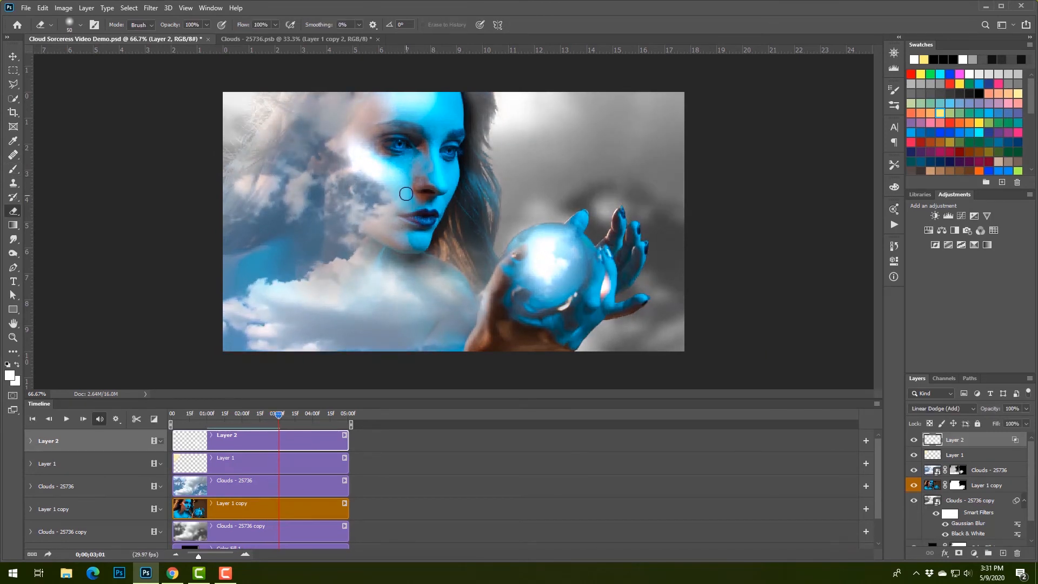
key(bracketright)
key(bracketright)
key(bracketright)
key(bracketright)
key(bracketright)
key(bracketright)
key(bracketright)
key(bracketright)
key(1)
mouse_move(365, 160)
mouse_down()
mouse_move(348, 162)
mouse_move(371, 174)
mouse_up()
mouse_move(429, 211)
mouse_down()
mouse_move(384, 165)
mouse_move(398, 171)
mouse_move(376, 146)
mouse_move(382, 115)
mouse_up()
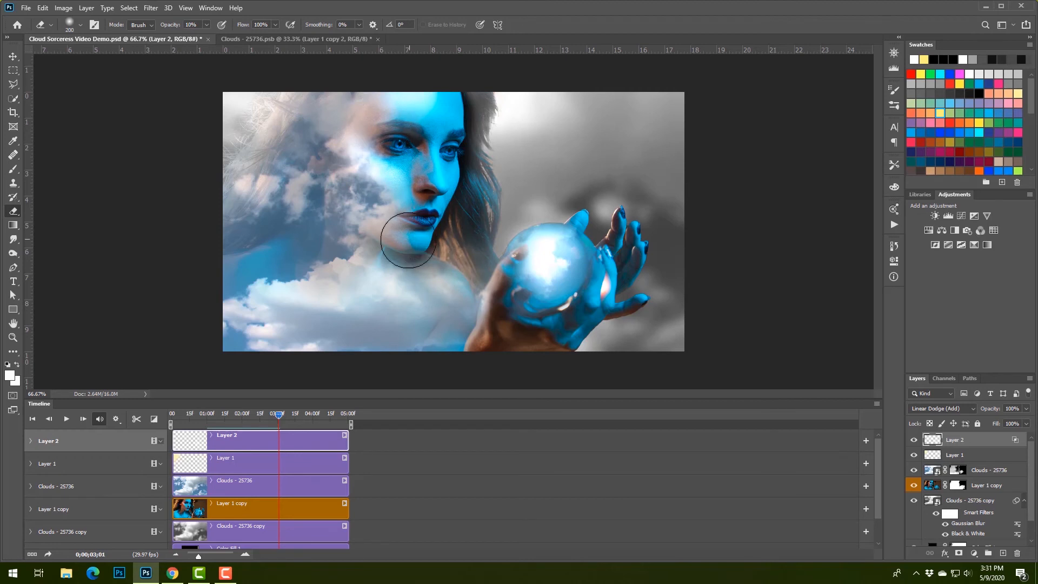
Play the composite to check the softened face highlights and switch to the Zoom tool.
key(space)
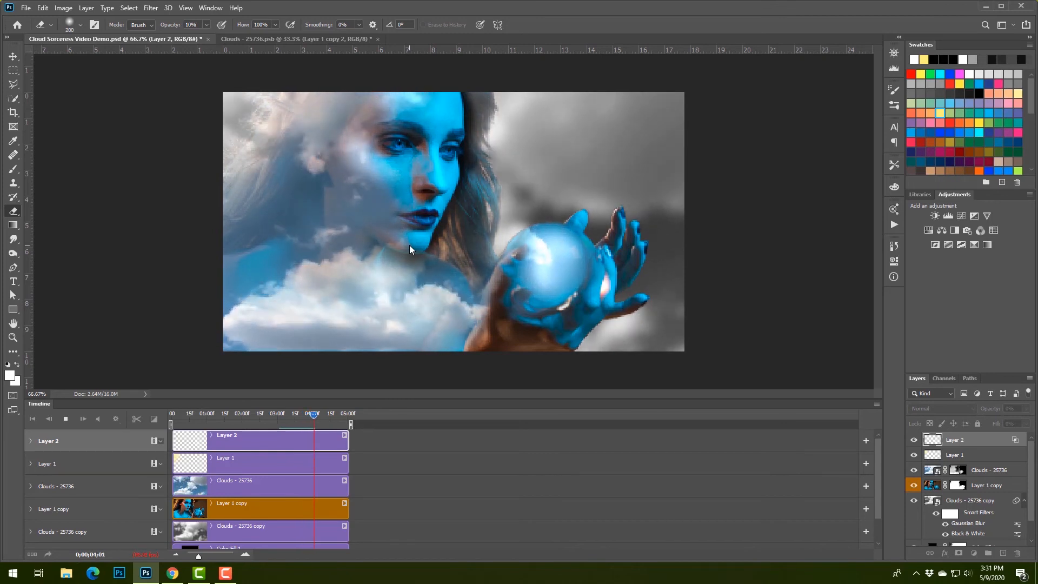
key(space)
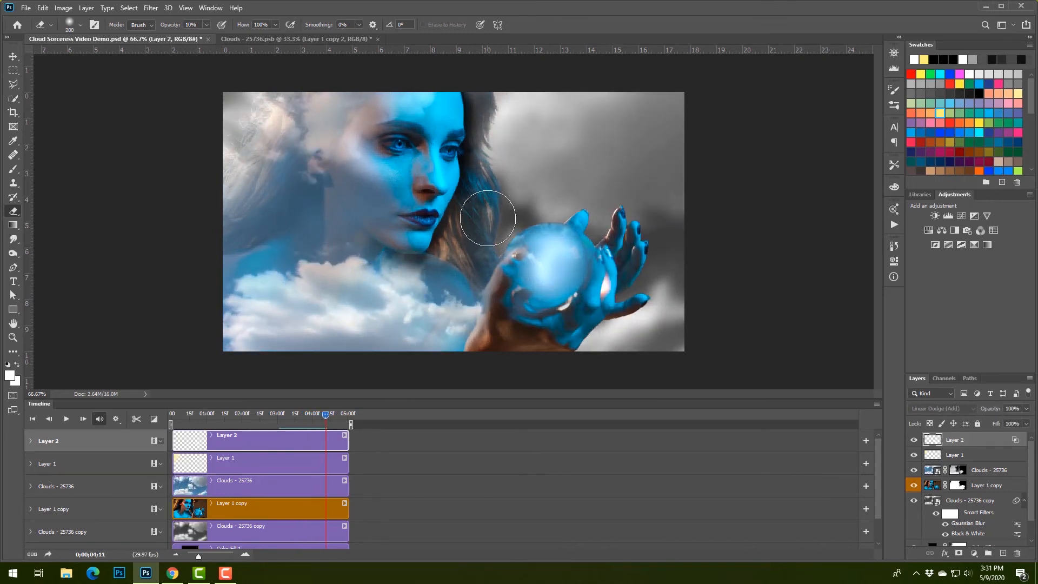
key(z)
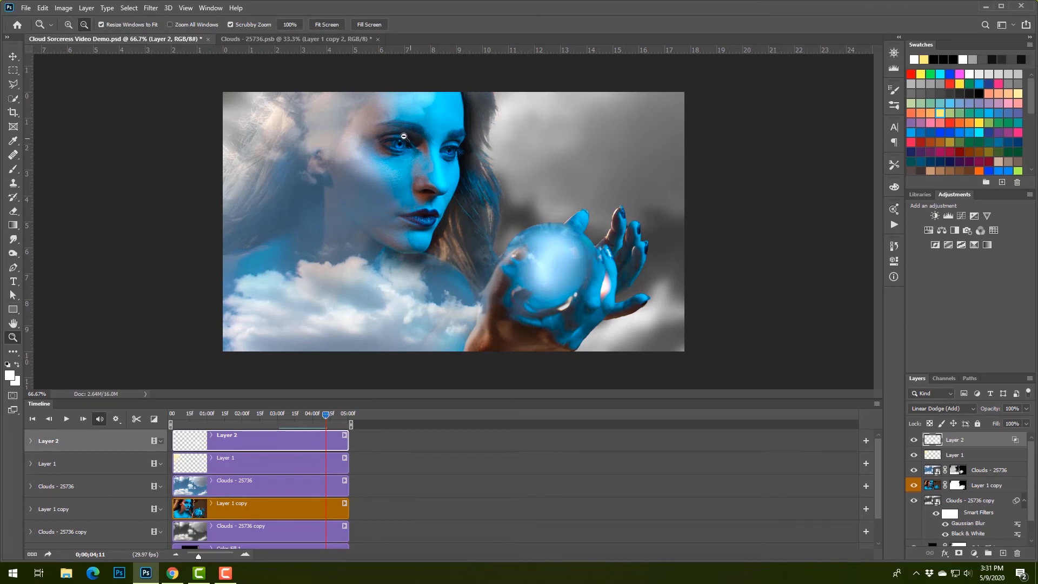
Paint small white highlights at 10% opacity over the woman's blue irises on Layer 2, using a small soft brush.
drag(404, 137, 404, 136)
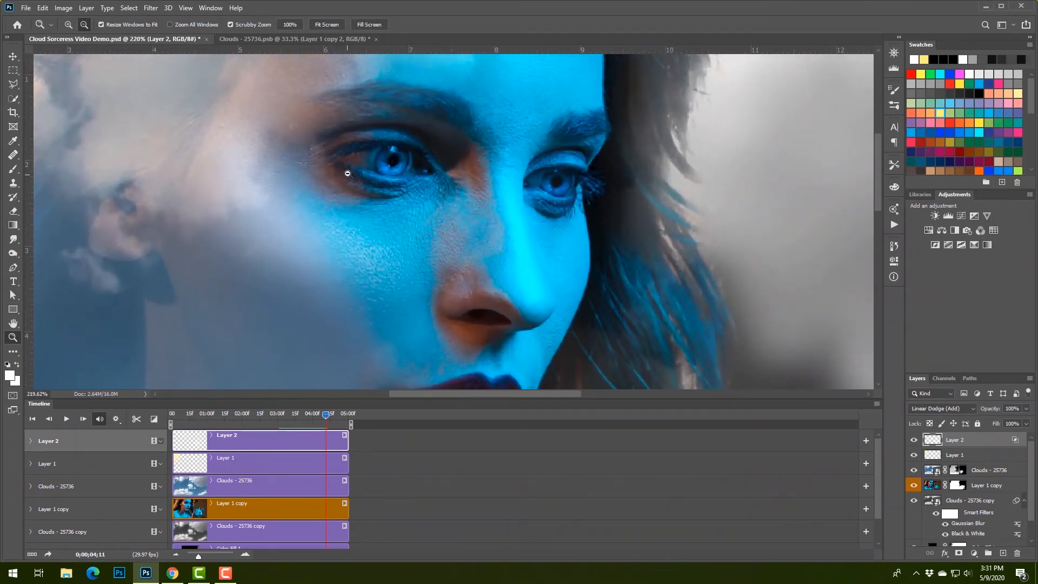
key(b)
key(bracketleft)
key(bracketleft)
key(bracketleft)
key(bracketleft)
key(bracketleft)
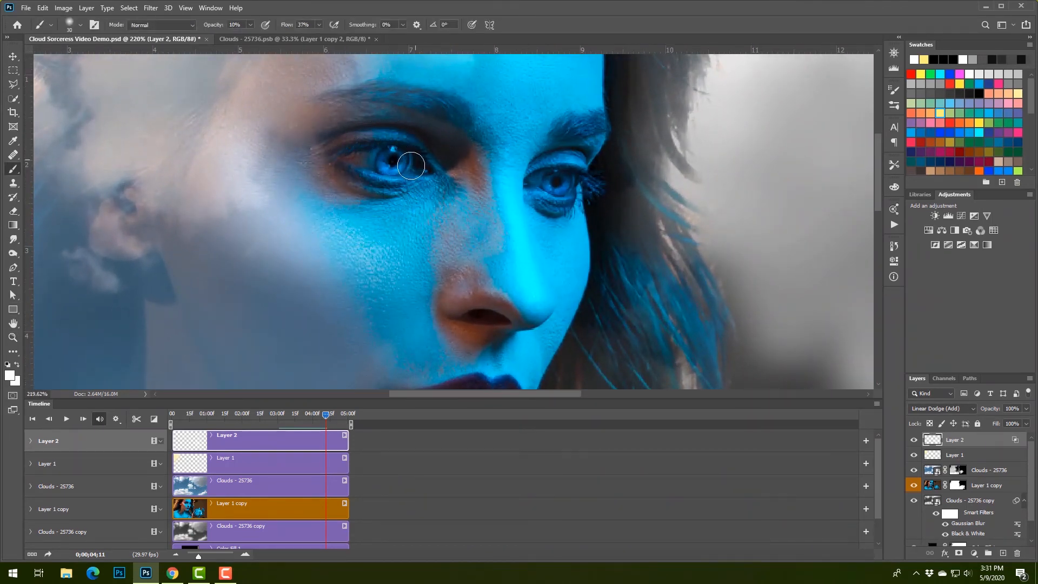
key(bracketleft)
key(bracketleft)
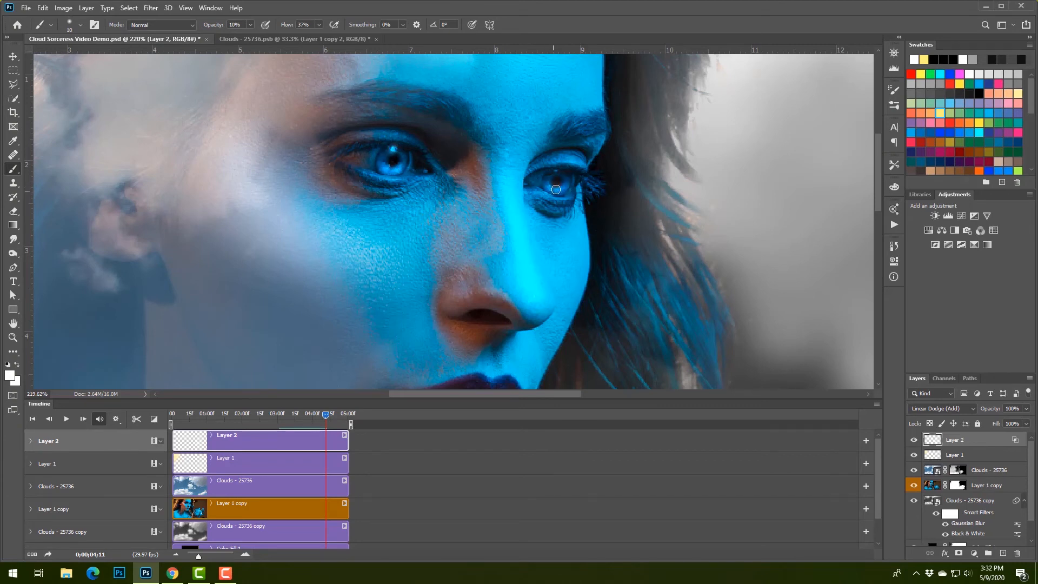
key(bracketright)
key(bracketright)
Play the whole composite to check the brightened eyes, and stop playback.
key(ctrl+minus)
key(ctrl+minus)
key(ctrl+minus)
key(ctrl+minus)
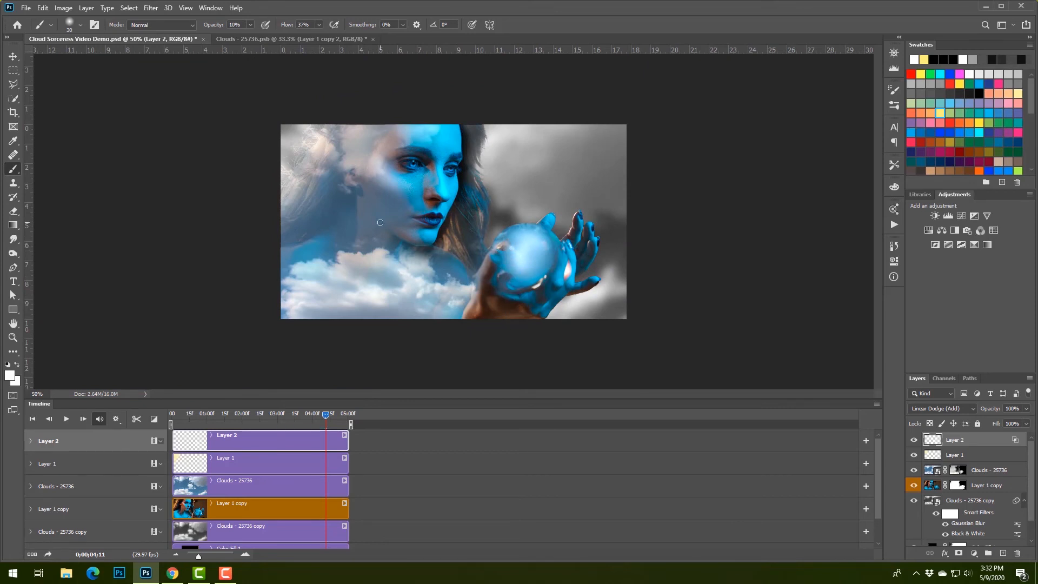
key(space)
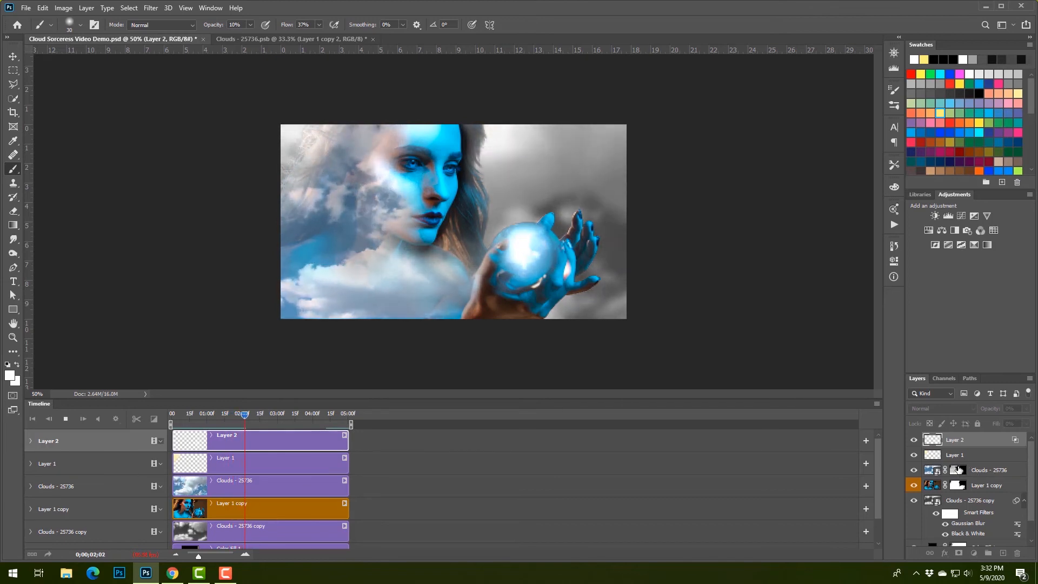
key(space)
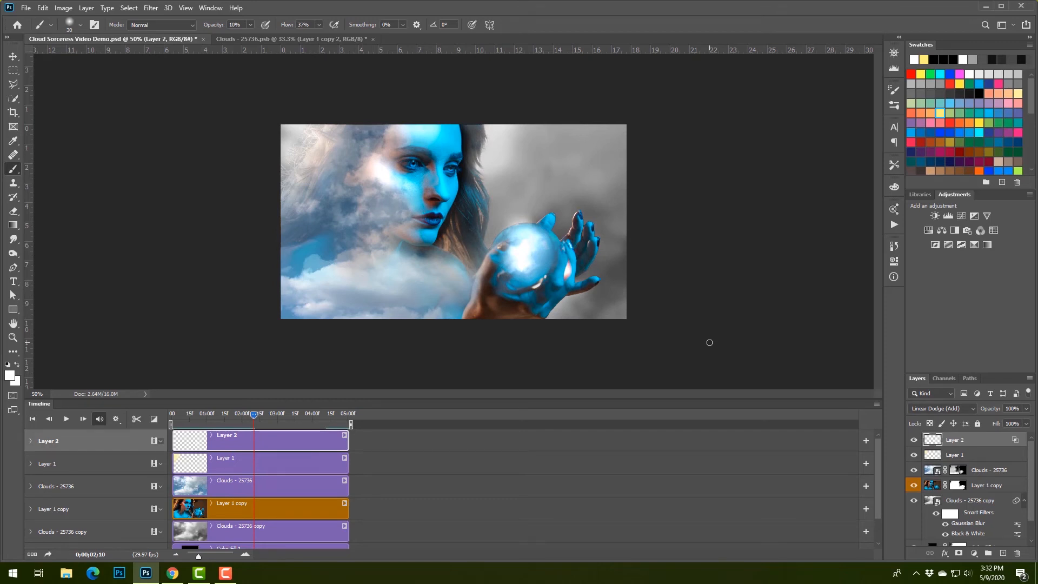
Render the timeline's work area to the desktop as Cloud Sorceress Video Demo.mp4 in H.264 High Quality, allowing the encoder through the firewall.
click(877, 404)
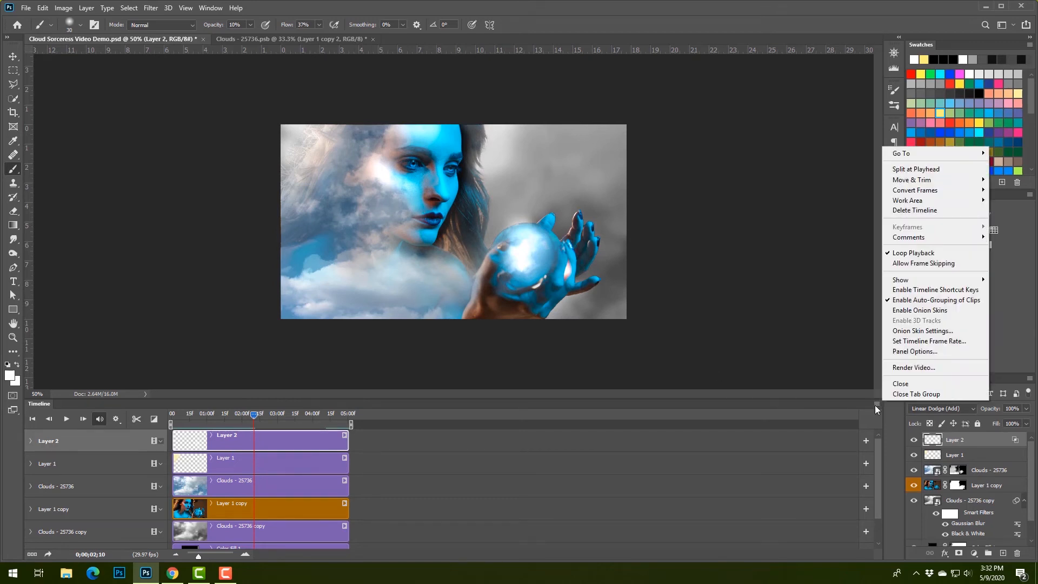
click(912, 369)
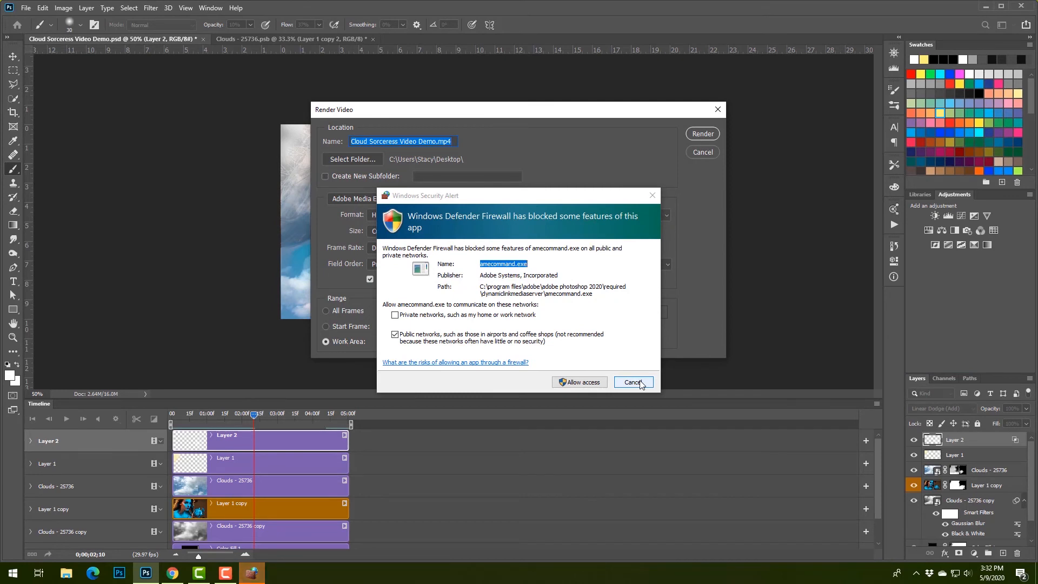
click(593, 383)
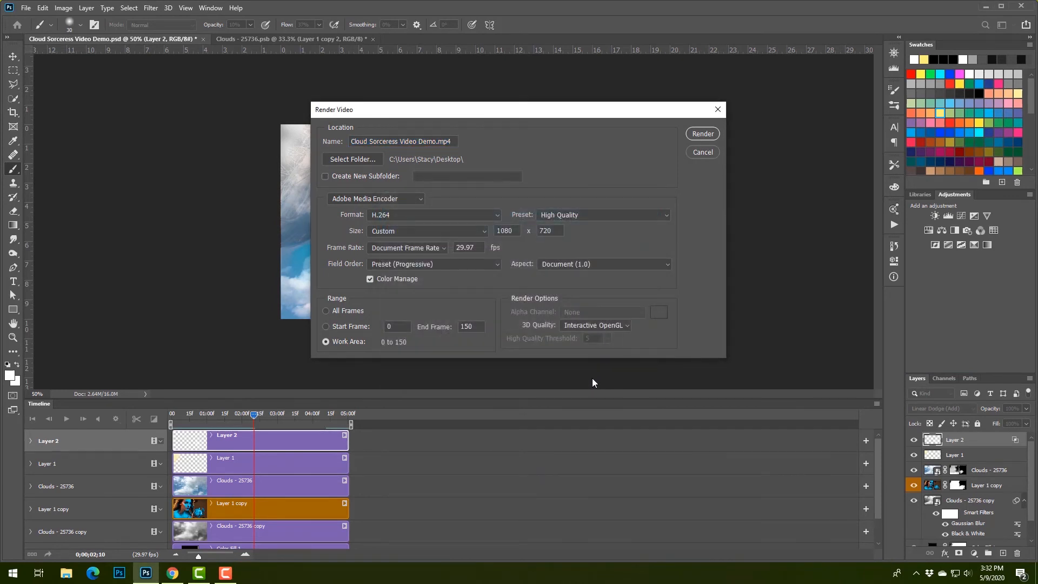
double_click(507, 231)
click(701, 134)
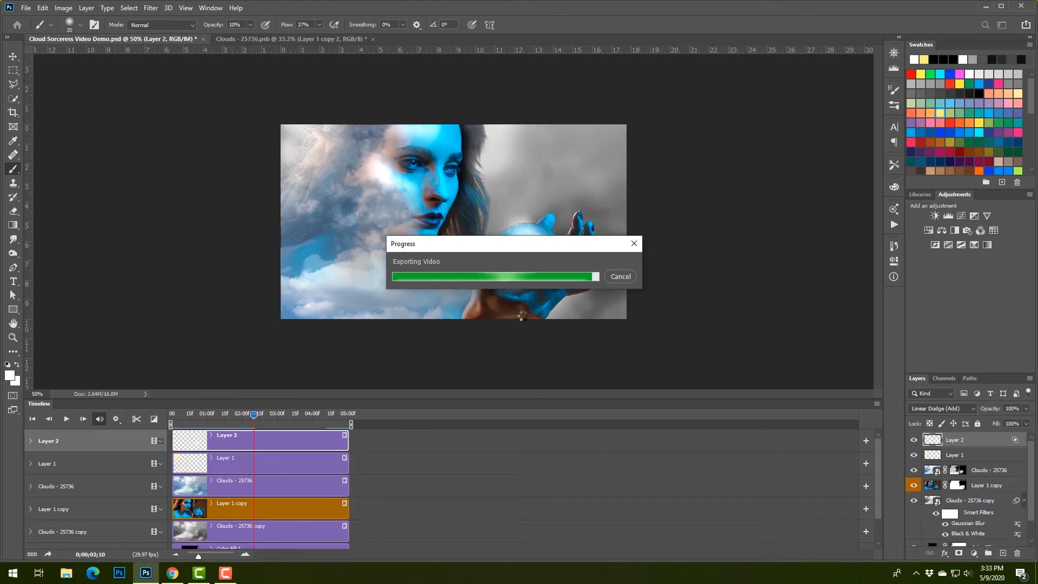
Play the rendered Cloud Sorceress video from the desktop, close the player and return to Photoshop.
click(986, 7)
double_click(472, 239)
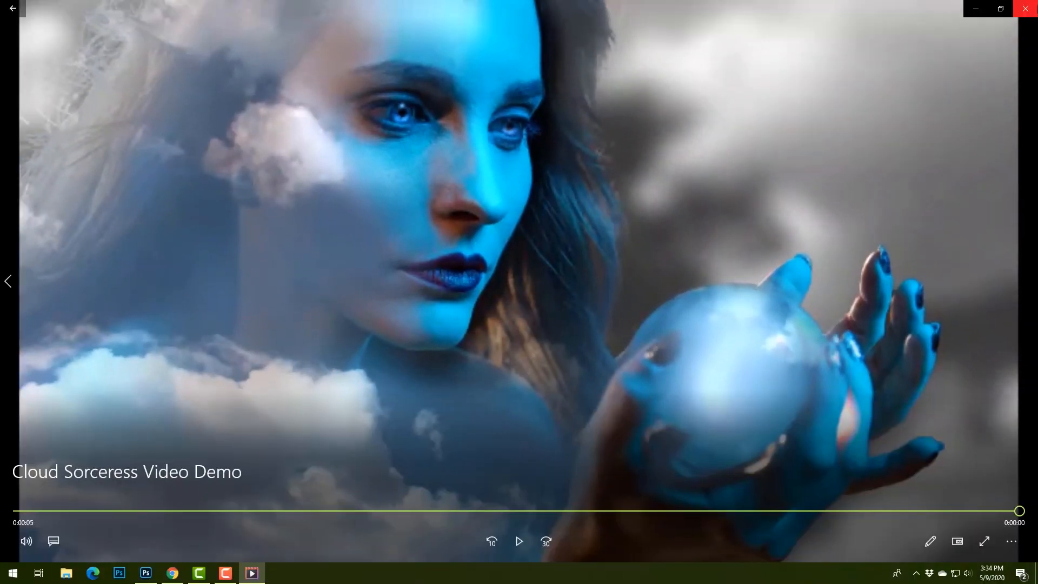
click(1025, 9)
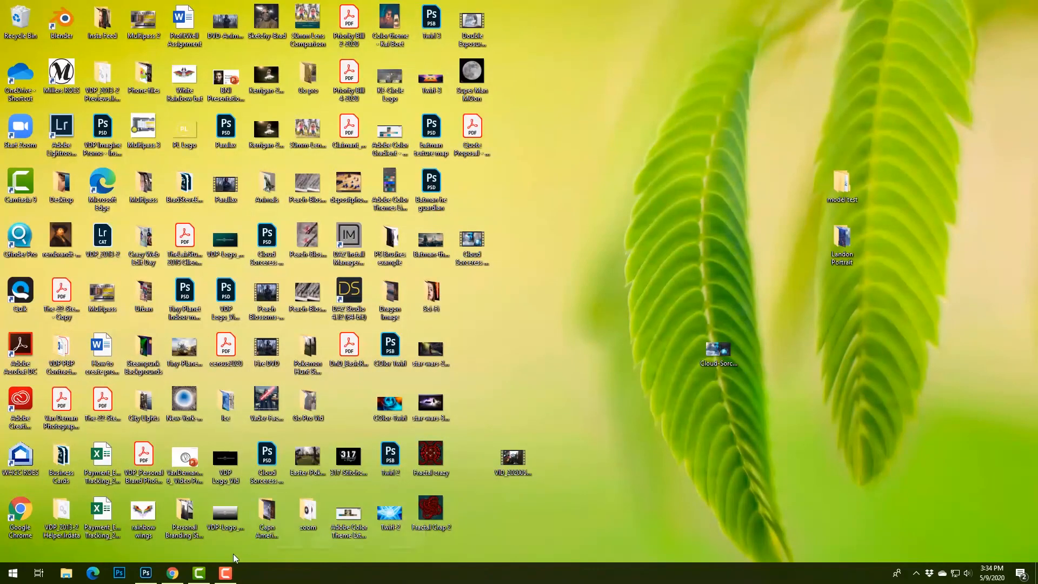
click(174, 574)
click(146, 572)
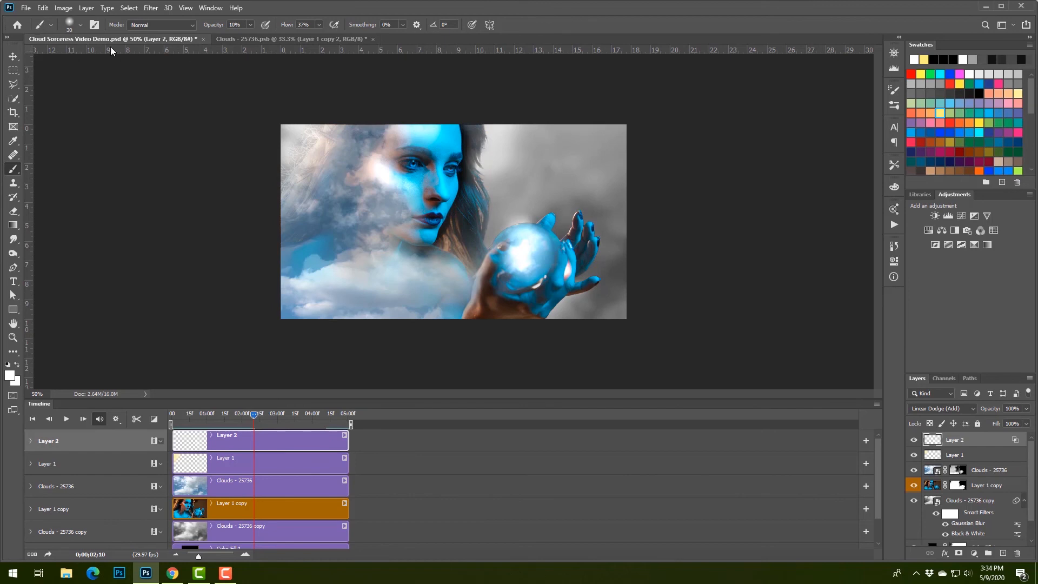
Set up a Save for Web GIF export of the composite with 256 colors and a width of 720 px.
click(27, 8)
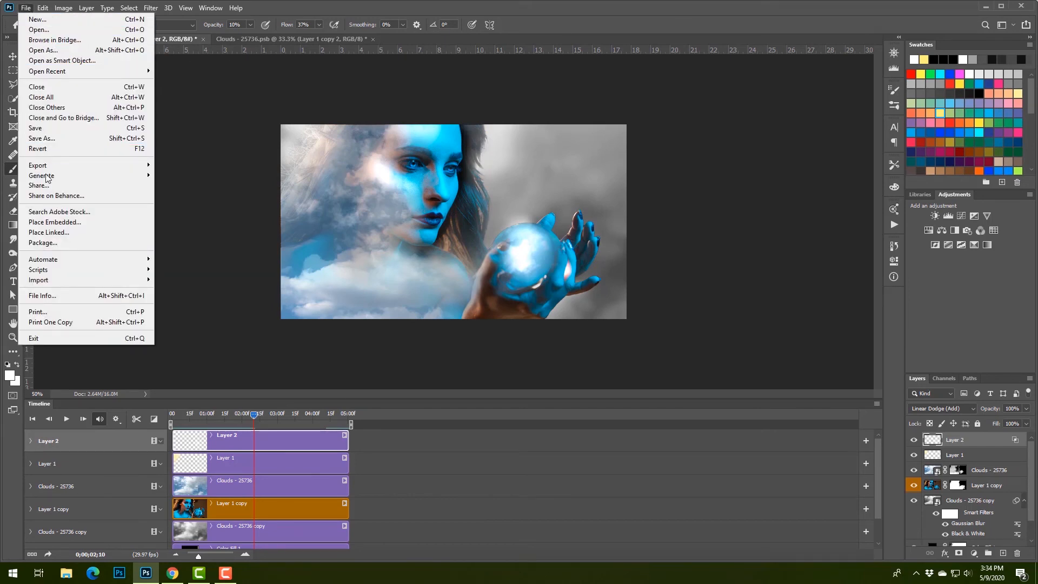
mouse_move(52, 165)
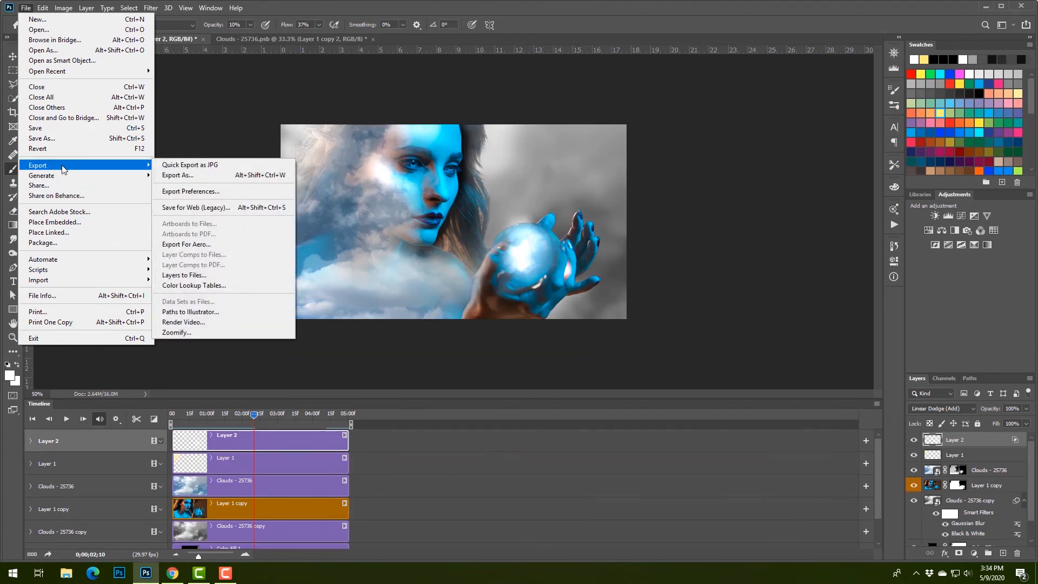
click(210, 207)
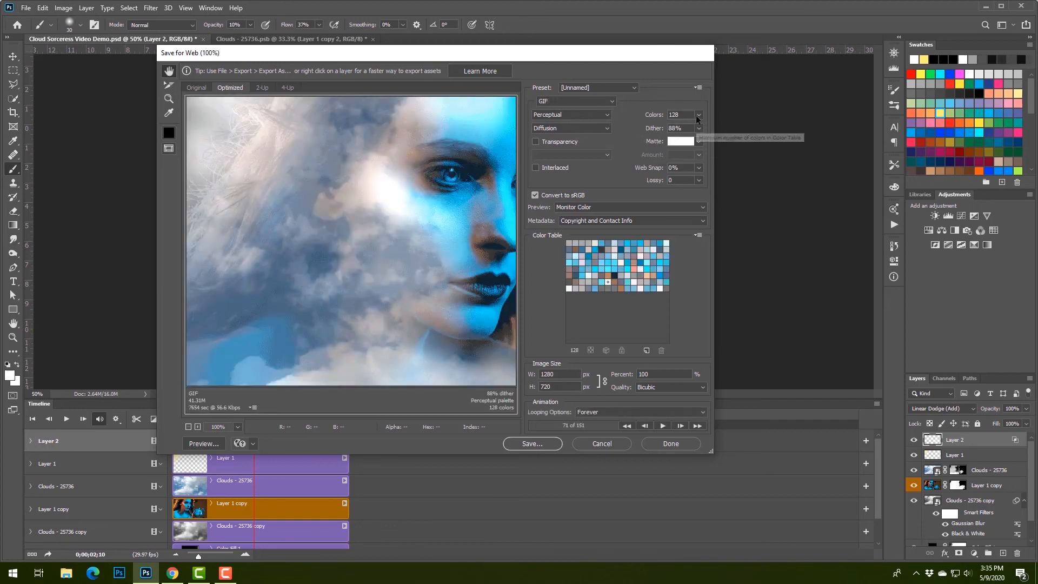
click(698, 115)
click(676, 210)
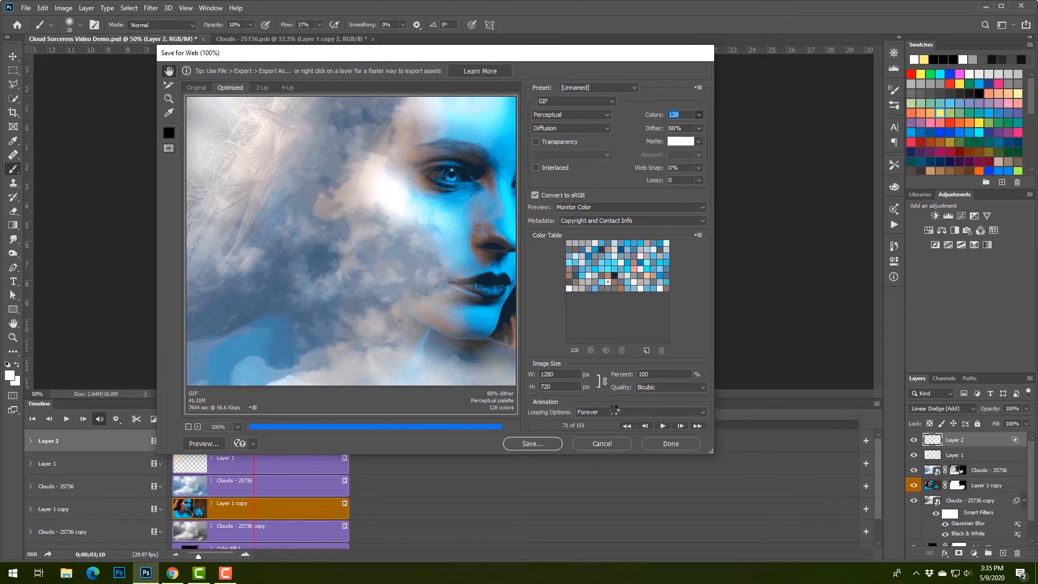
double_click(559, 374)
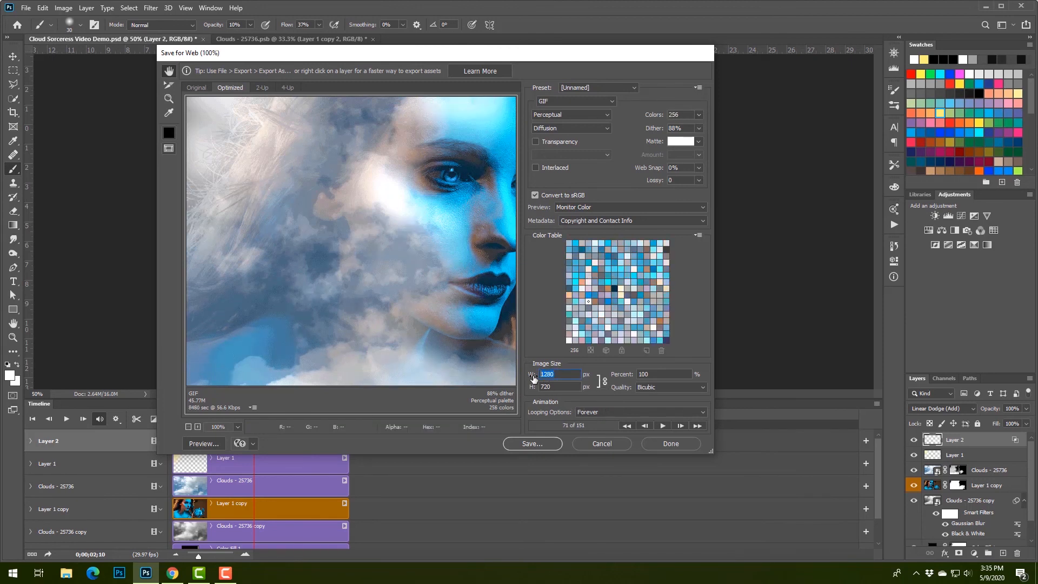
text(720)
Save the animated GIF to the Desktop as Cloud-Sorceress-Video-Demo-Loop.gif.
click(529, 444)
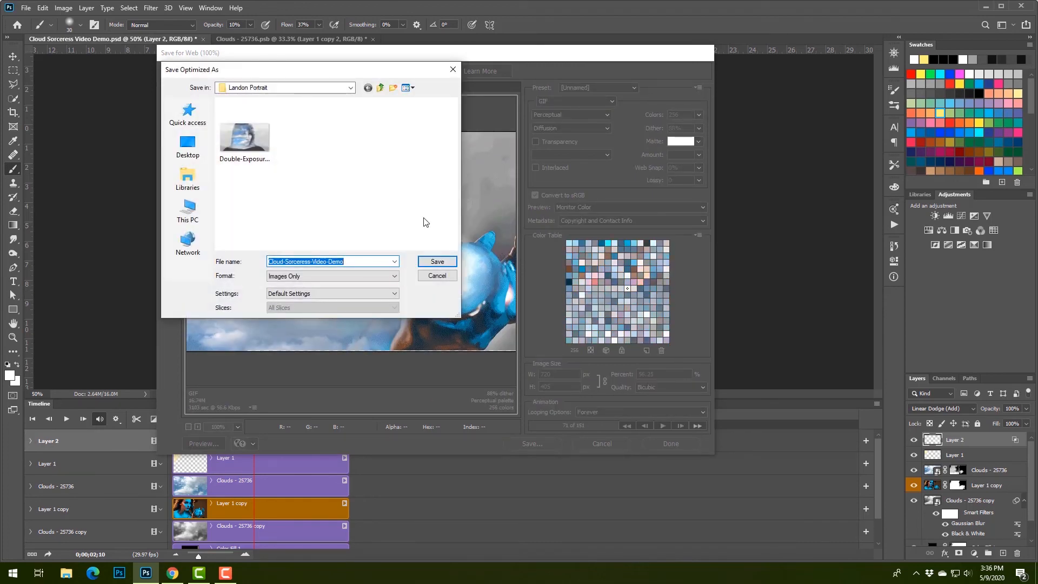
click(206, 160)
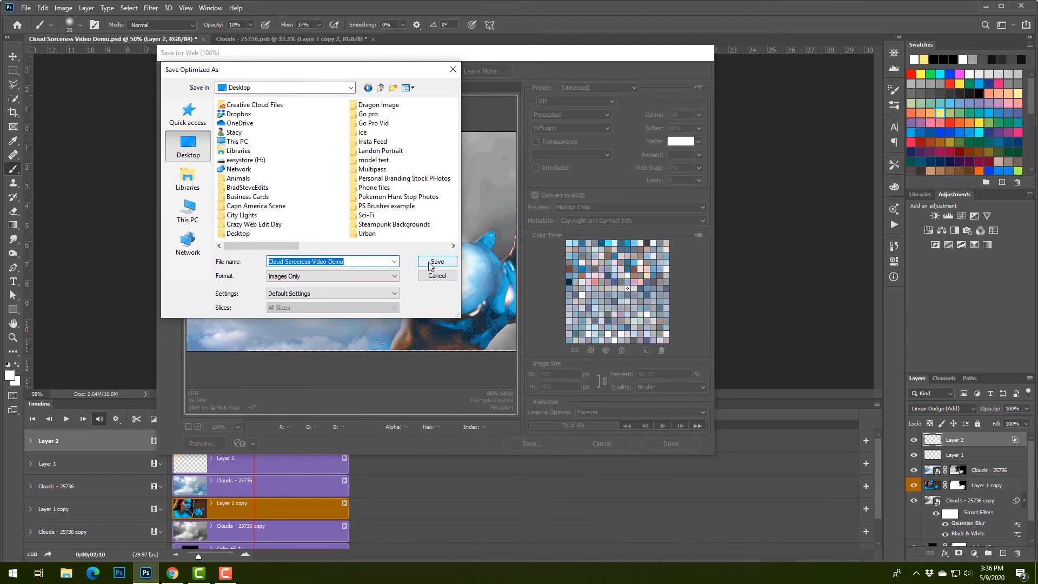
click(374, 262)
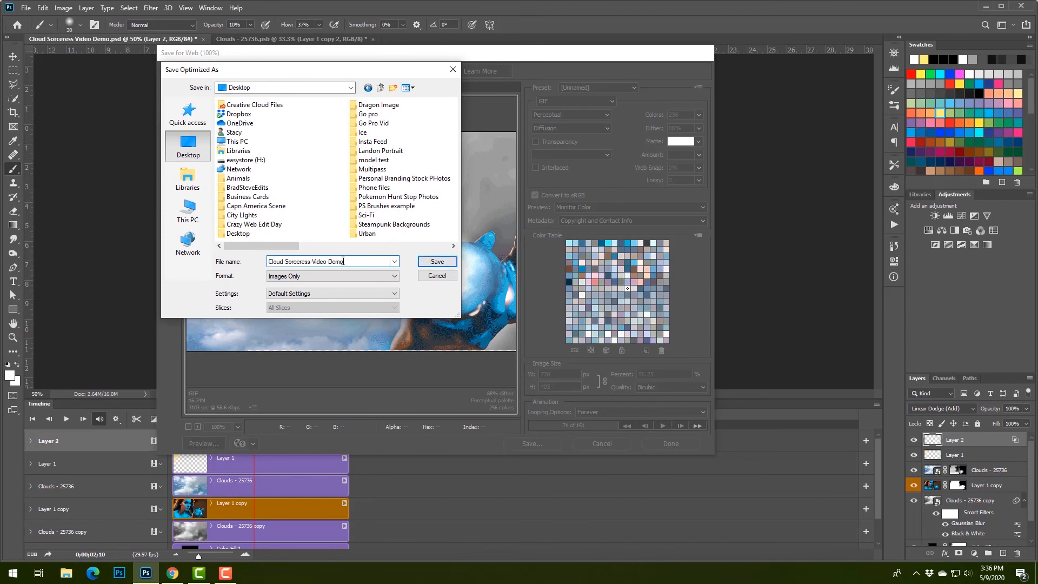
text(.gif)
key(Return)
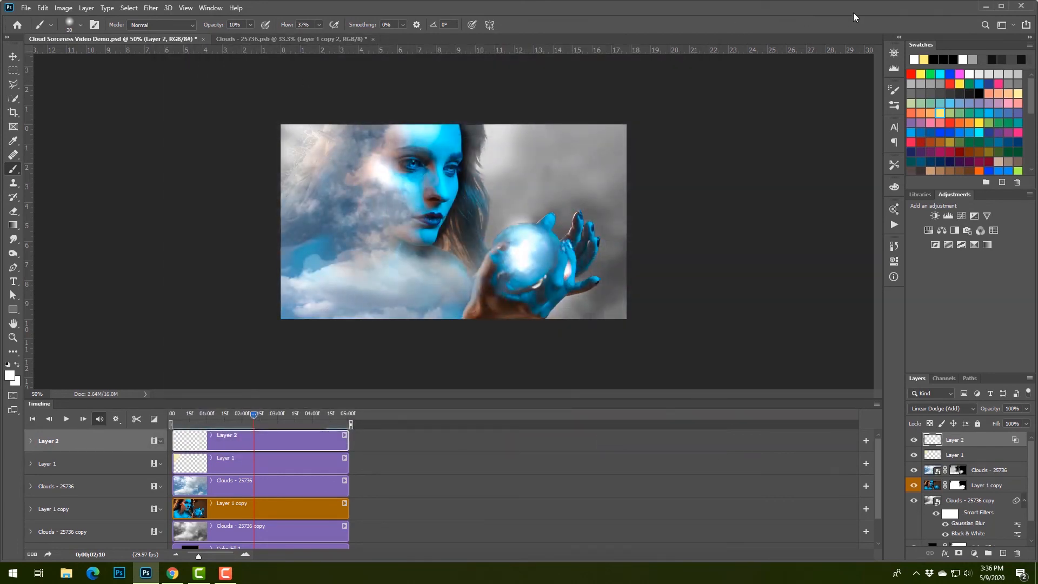
View the exported looping GIF from the desktop, close the viewer and return to Photoshop.
click(986, 6)
click(977, 10)
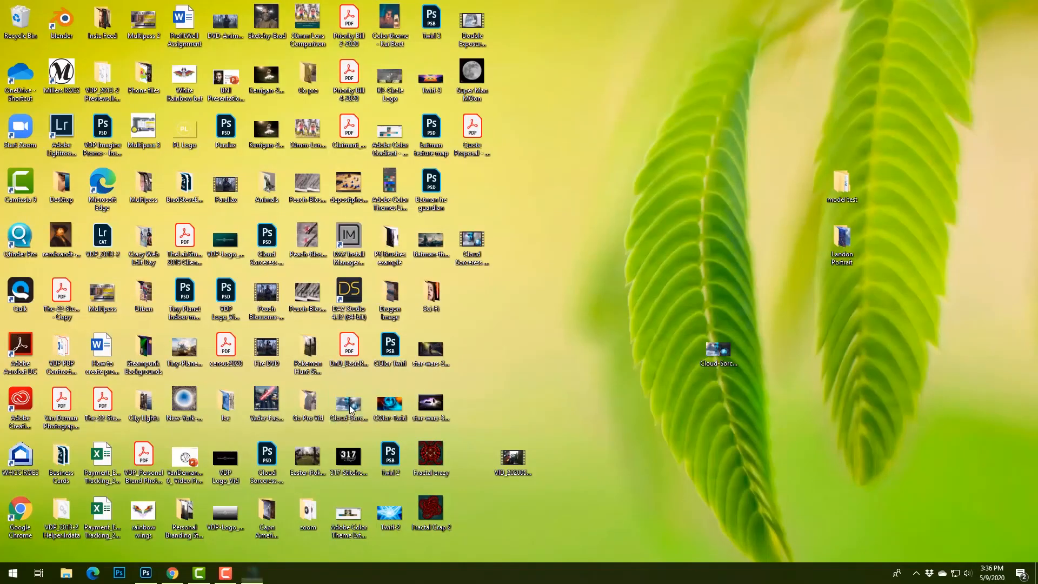
double_click(349, 404)
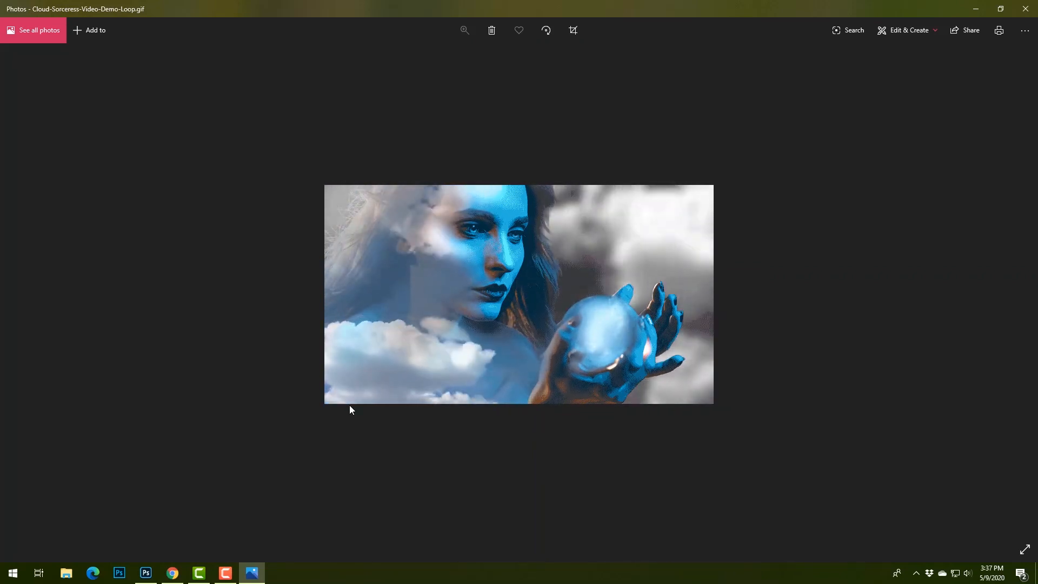
click(1022, 15)
click(155, 574)
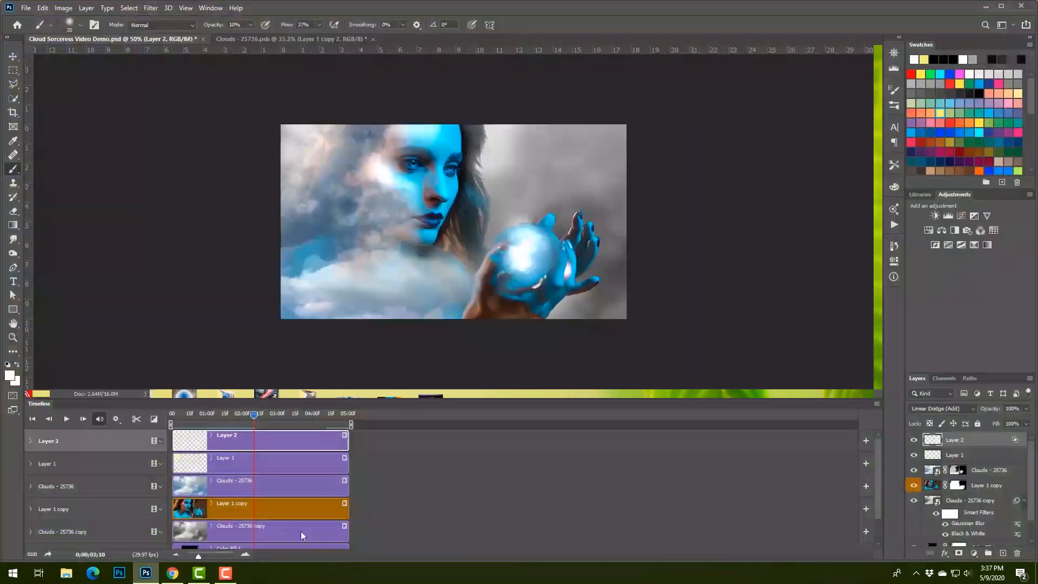